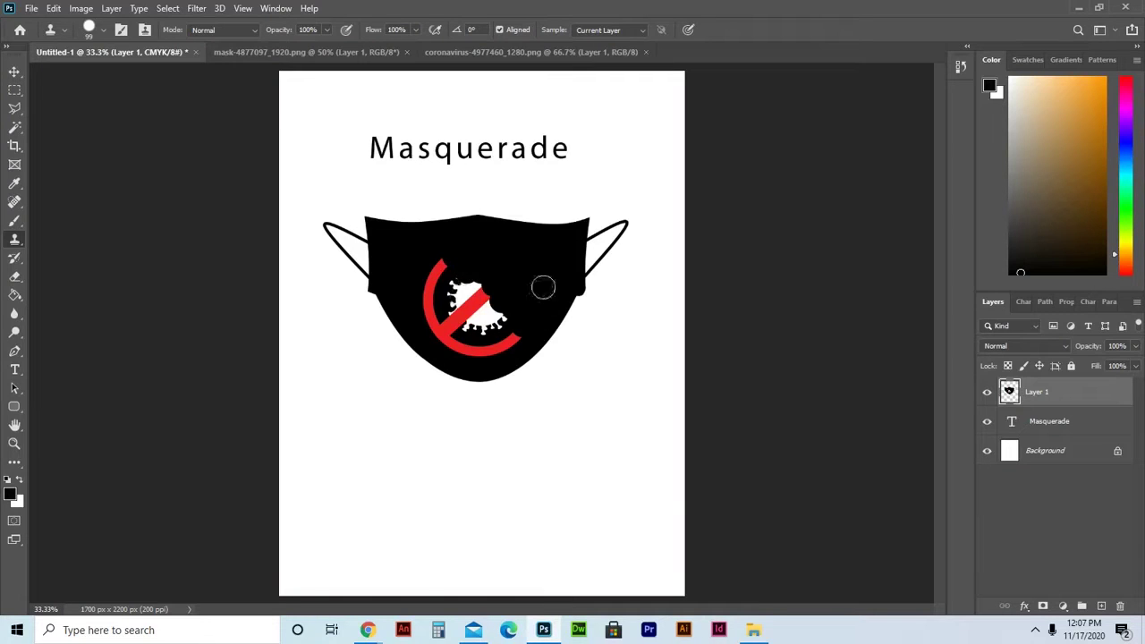
Set the Clone Stamp brush size to 146 px and clone black mask area over the upper part of the red-and-white virus symbol.
right_click(522, 260)
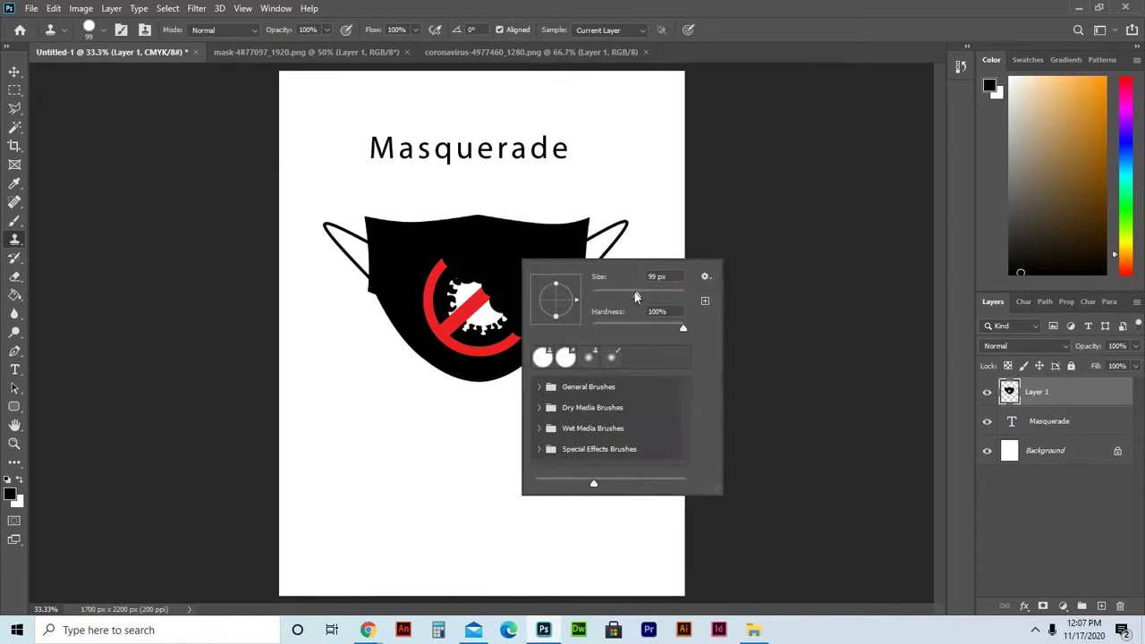
left_click_drag(651, 307, 648, 296)
key("Return")
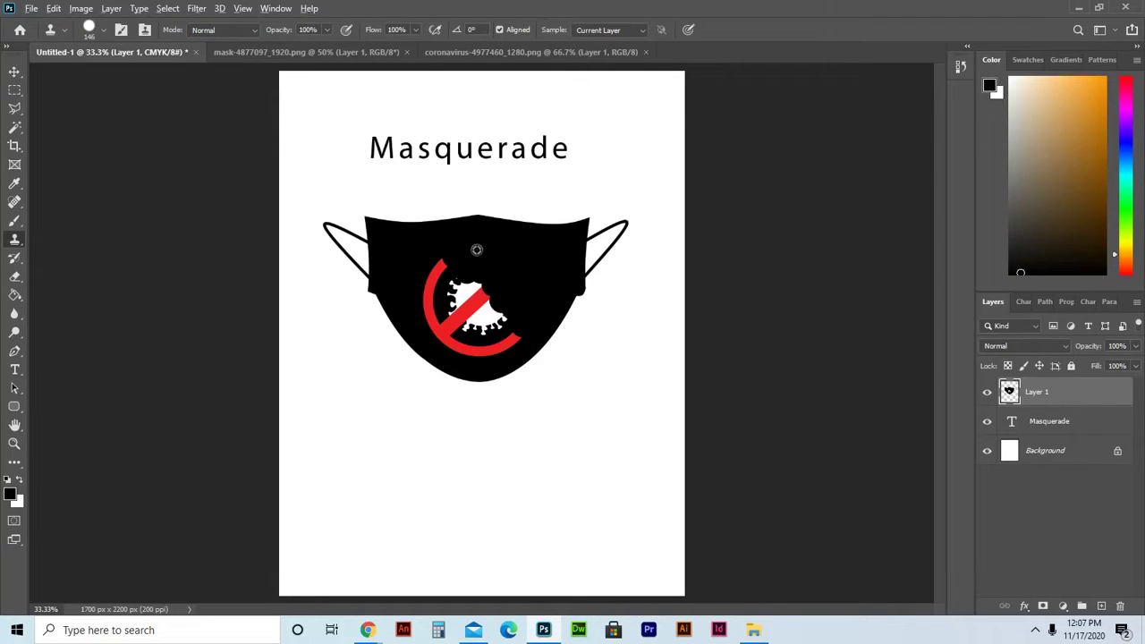
left_click(465, 256, "alt")
mouse_move(435, 269)
left_mouse_down()
mouse_move(424, 265)
mouse_move(419, 286)
mouse_move(450, 251)
mouse_move(493, 272)
mouse_move(488, 288)
mouse_move(486, 255)
mouse_move(468, 287)
mouse_move(455, 284)
mouse_move(507, 281)
mouse_move(519, 312)
mouse_move(497, 315)
left_mouse_up()
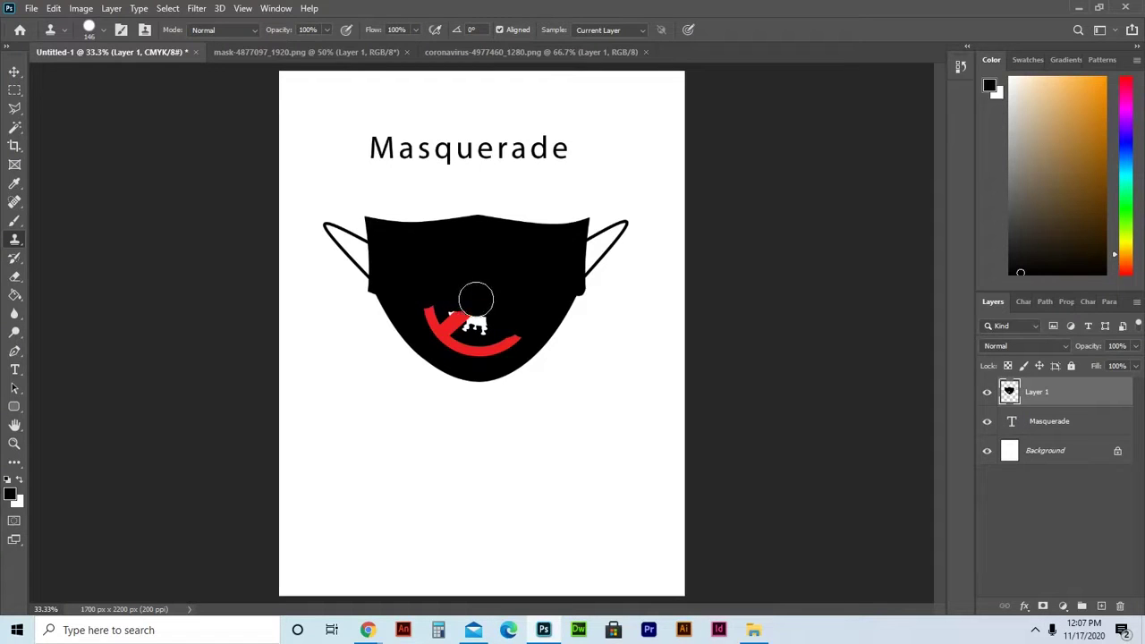
mouse_move(501, 276)
left_mouse_down()
mouse_move(448, 274)
mouse_move(432, 304)
mouse_move(537, 338)
left_mouse_up()
key("ctrl+z")
mouse_move(474, 311)
left_mouse_down()
mouse_move(455, 312)
mouse_move(481, 296)
left_mouse_up()
key("ctrl+z")
Examine the remaining red and white symbol fragments on the mask at several zoom levels.
scroll(493, 282, "up", 3)
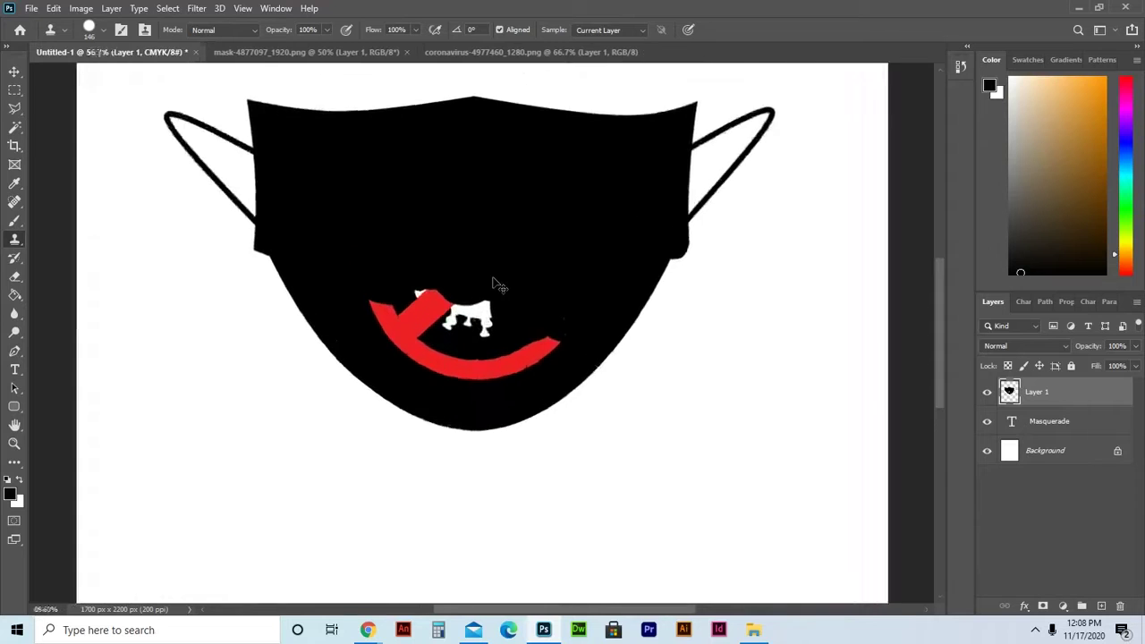
scroll(499, 286, "up", 2)
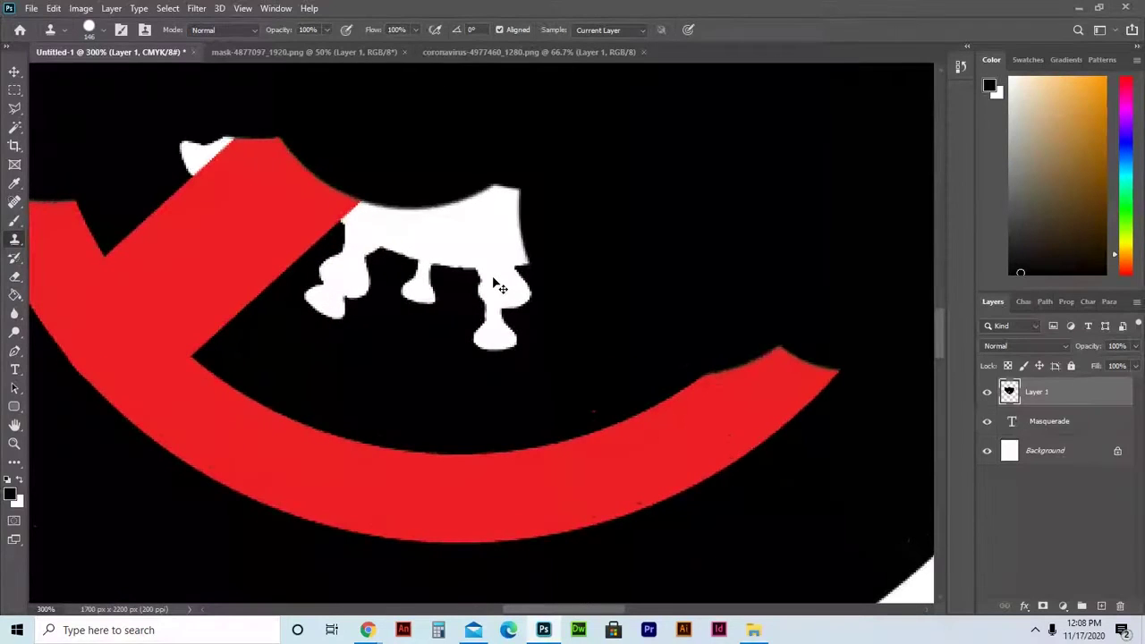
scroll(498, 286, "down", 3)
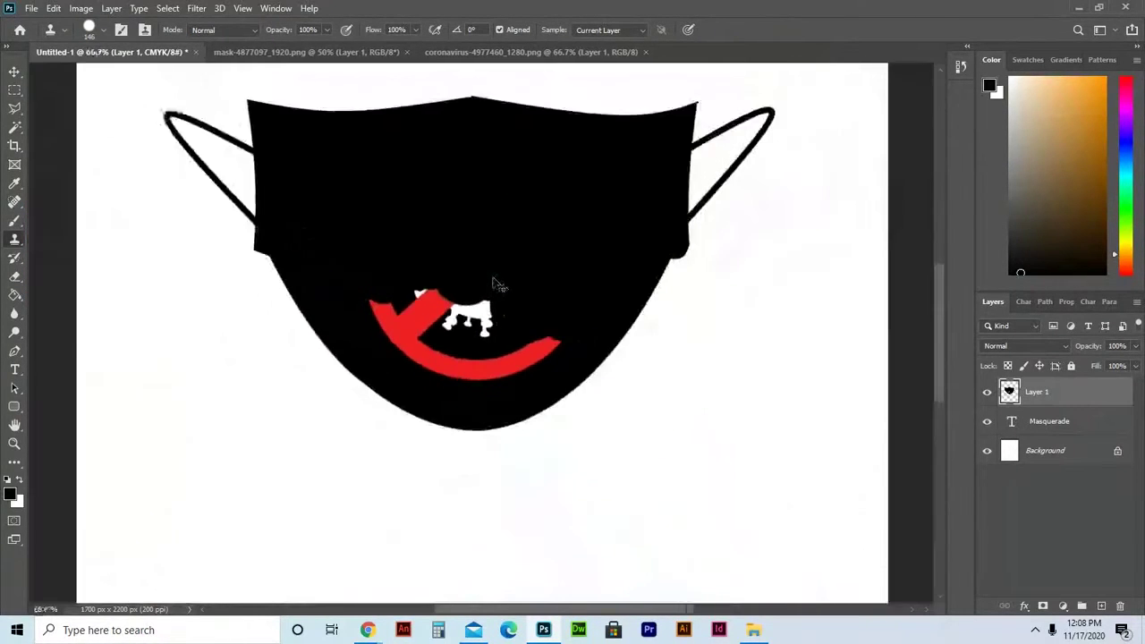
scroll(499, 285, "down", 3)
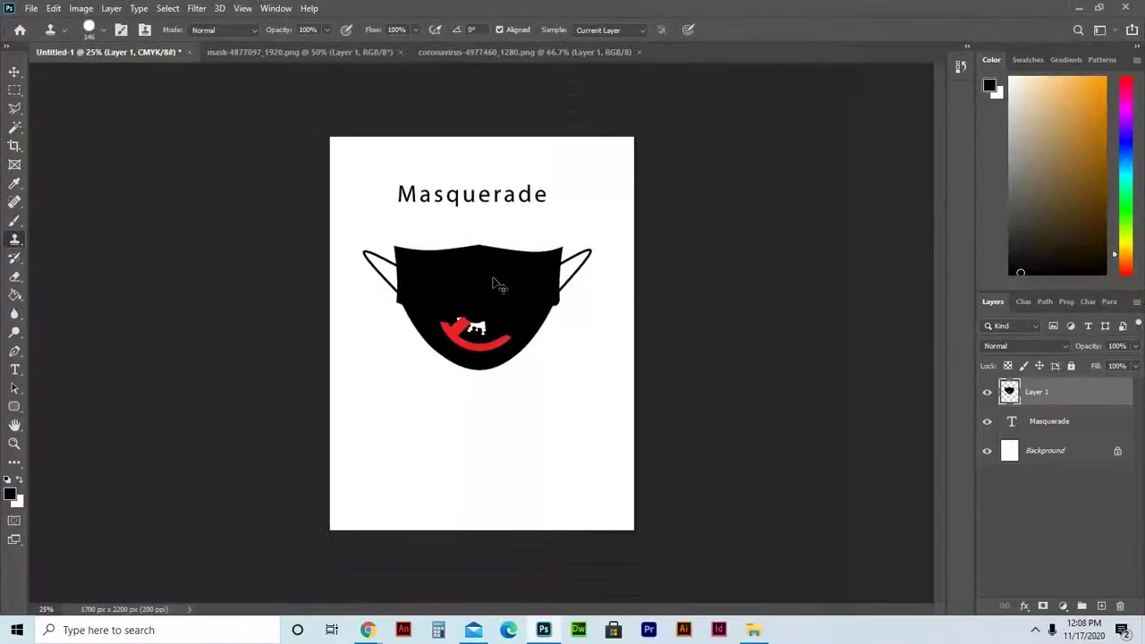
scroll(499, 285, "up", 5)
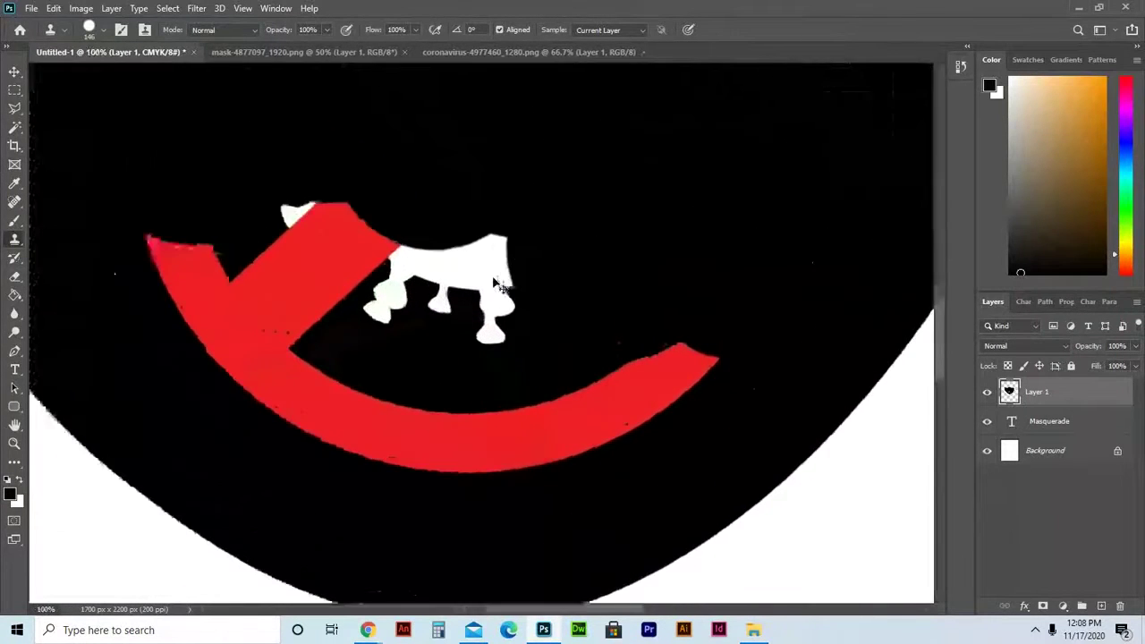
scroll(499, 285, "down", 6)
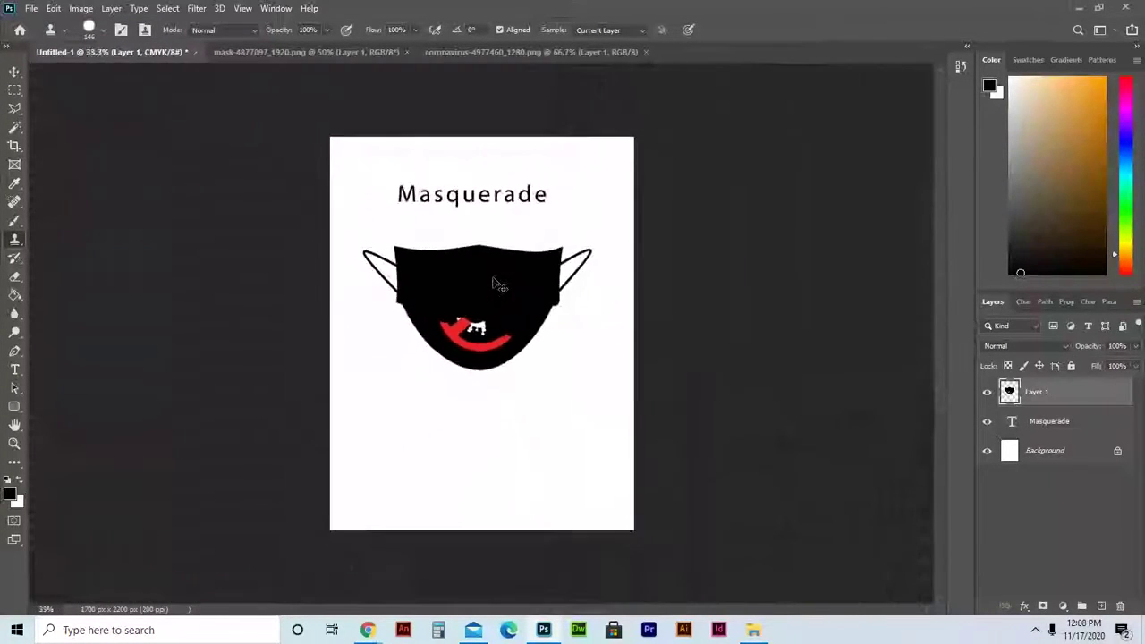
scroll(496, 285, "up", 1)
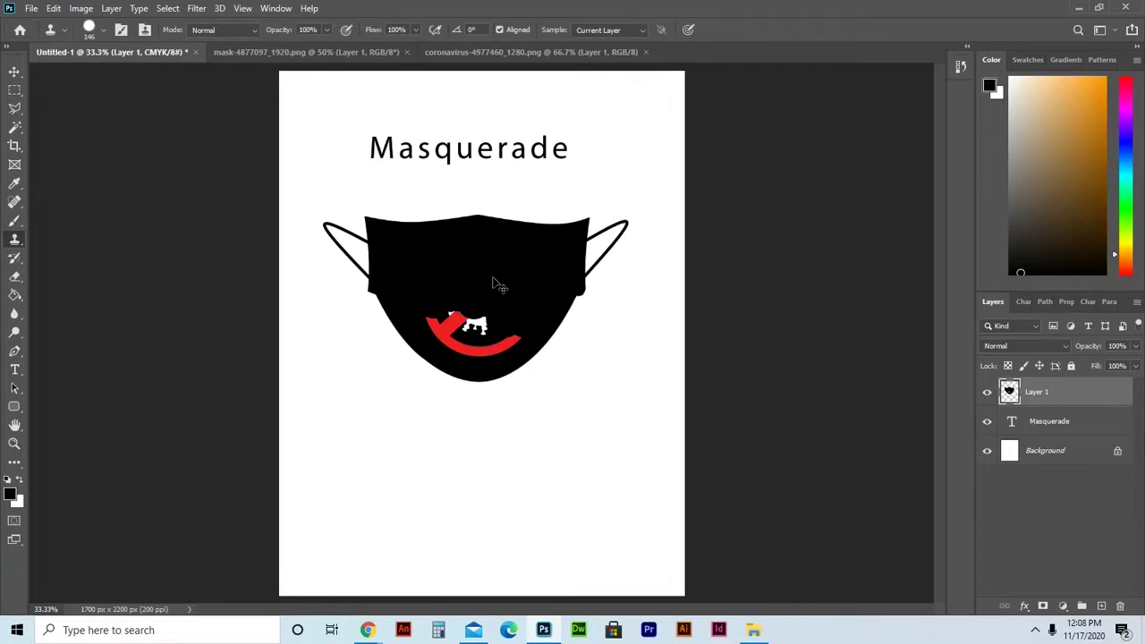
scroll(499, 284, "up", 1)
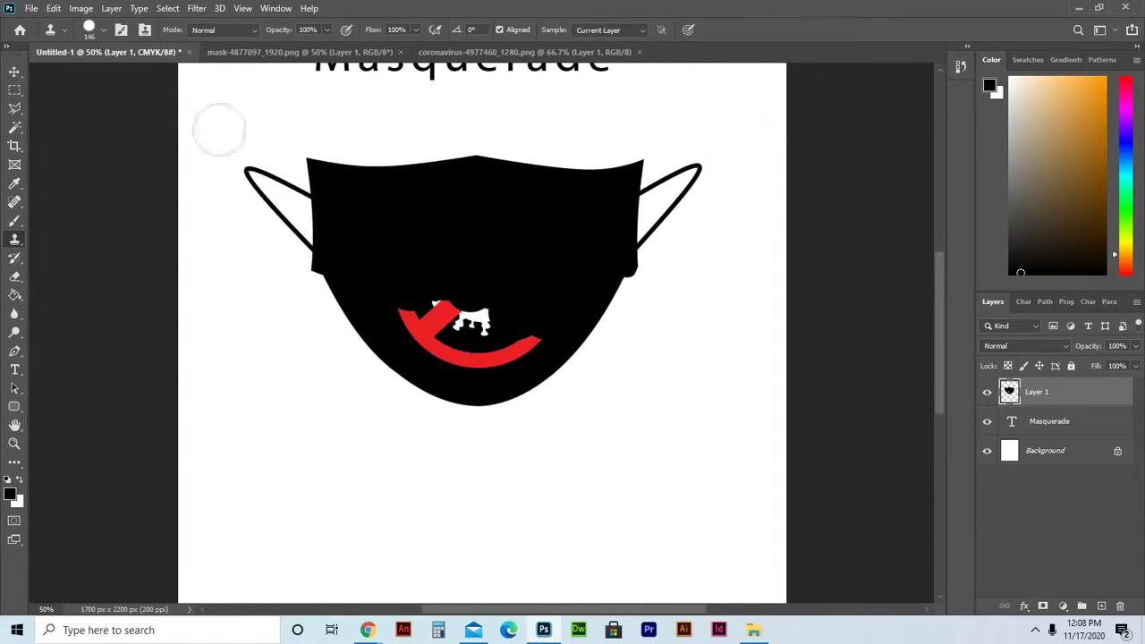
Save the document in Photoshop format as Masquerade_200 in the PHSH_N20 folder inside _NOVEMBER_20.
left_click(33, 8)
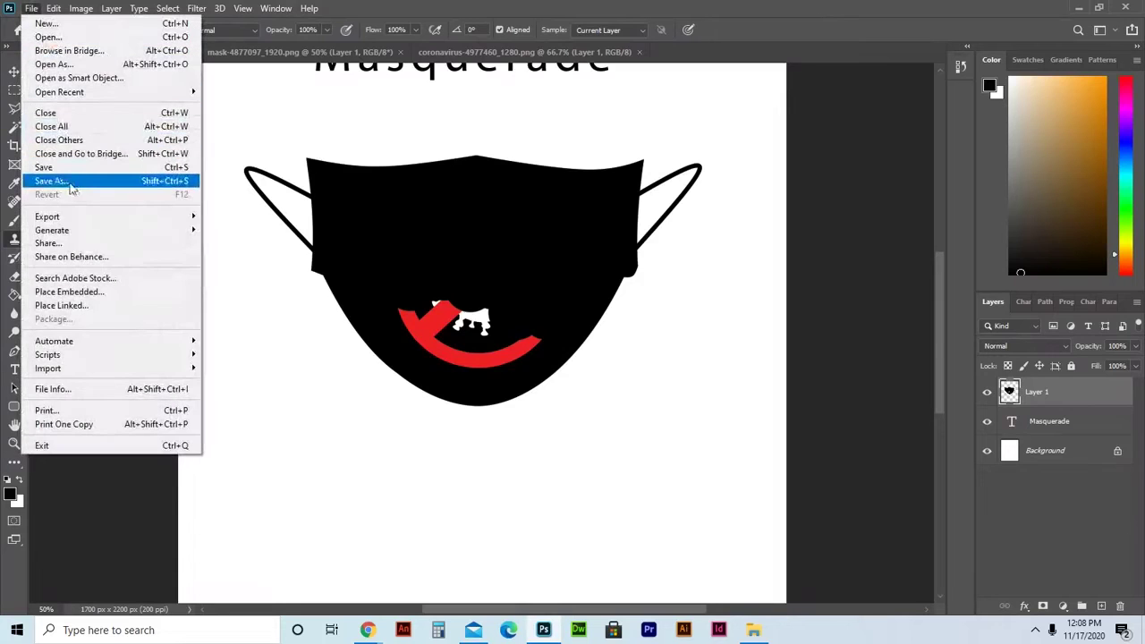
left_click(71, 182)
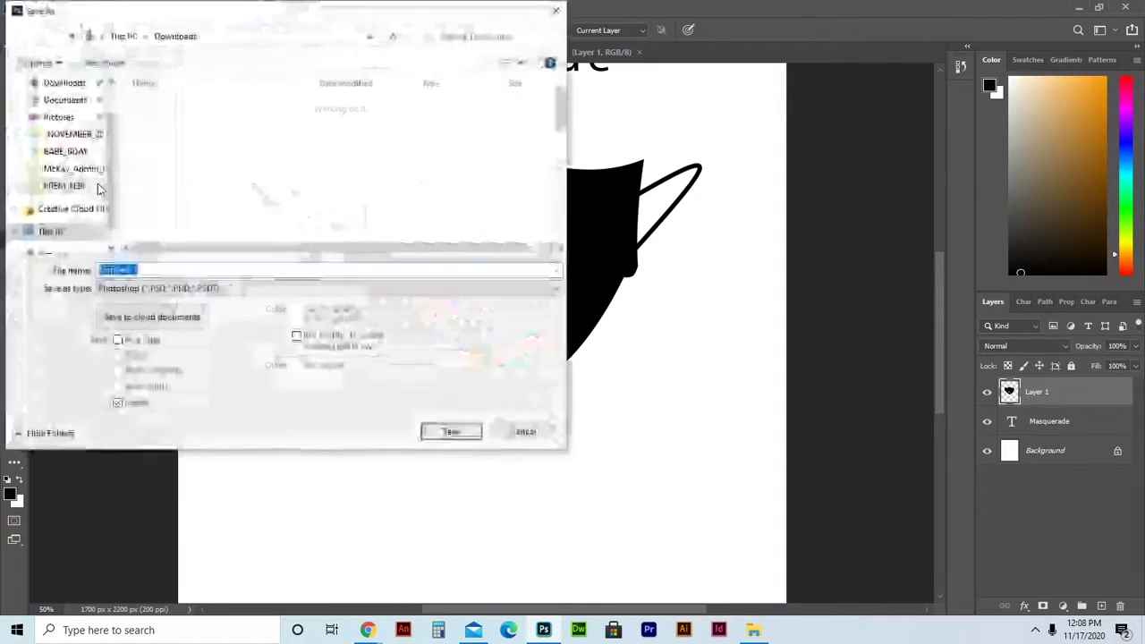
left_click(72, 135)
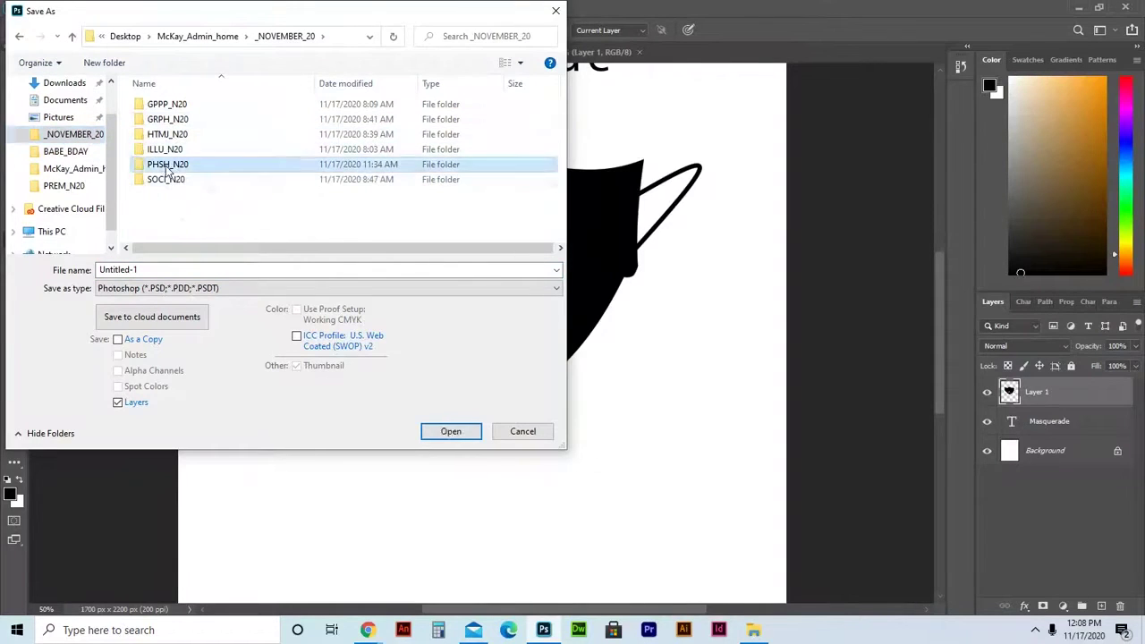
double_click(166, 164)
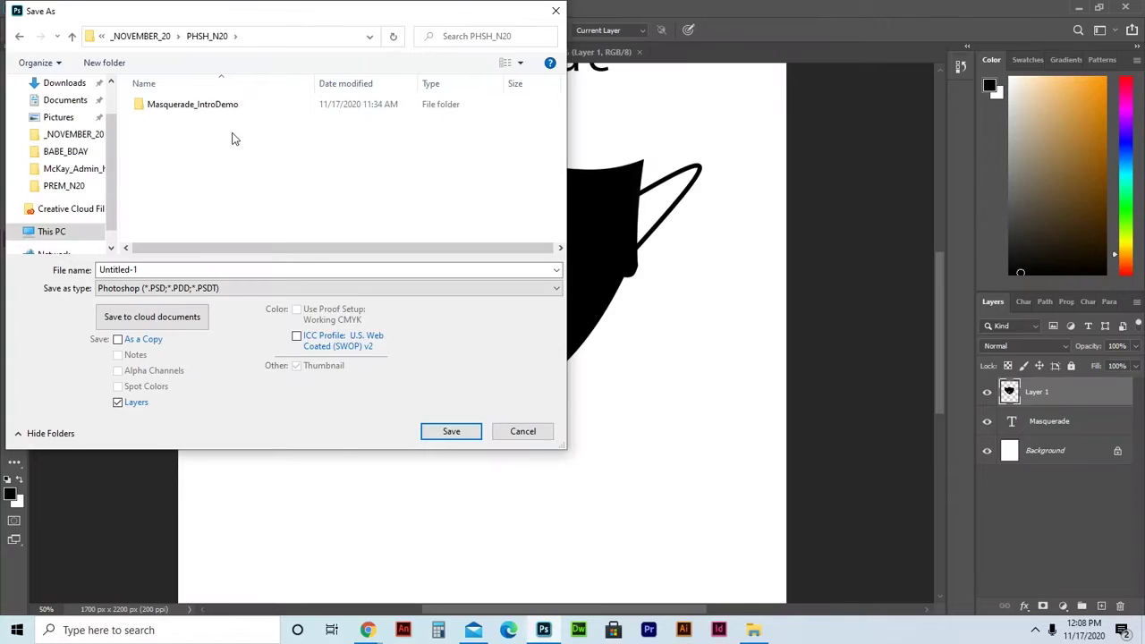
left_click(146, 269)
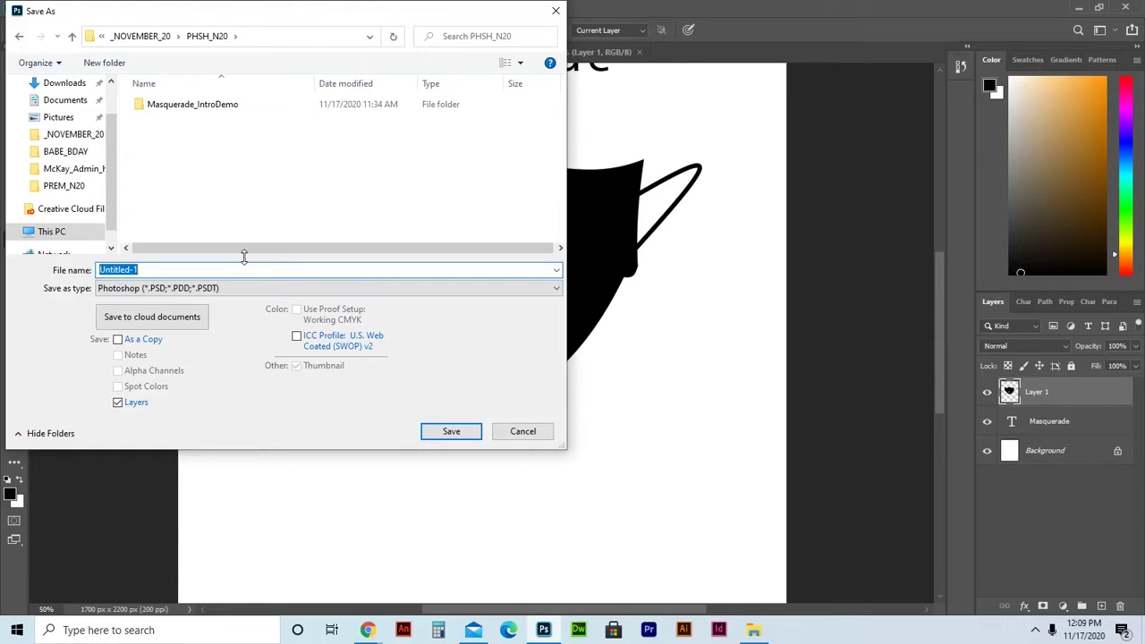
type("Ma")
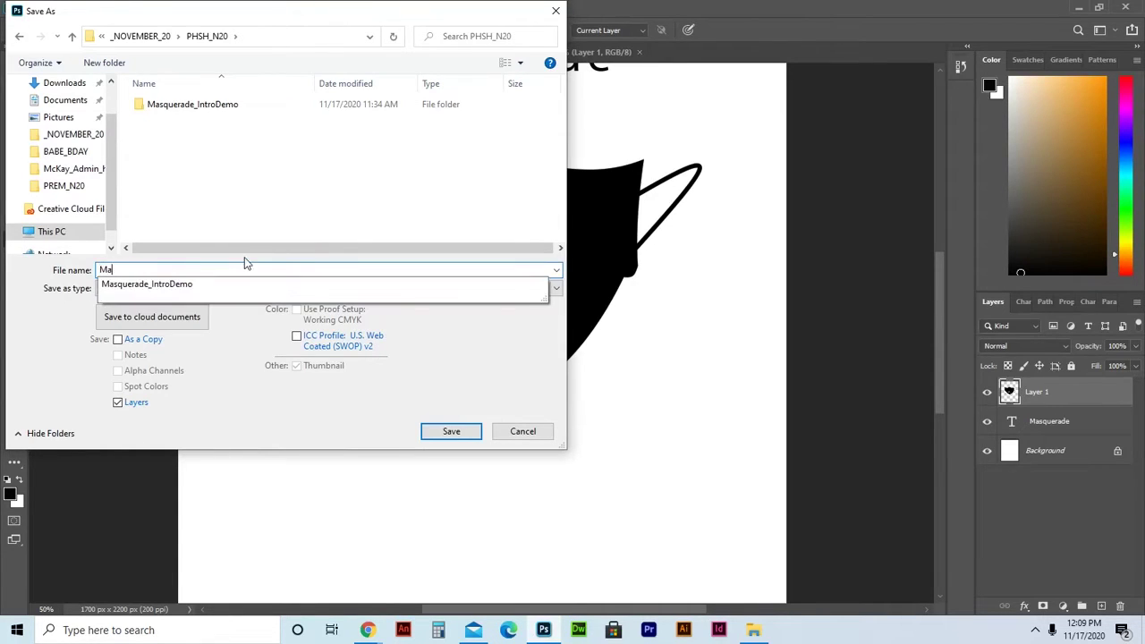
type("squerade_200")
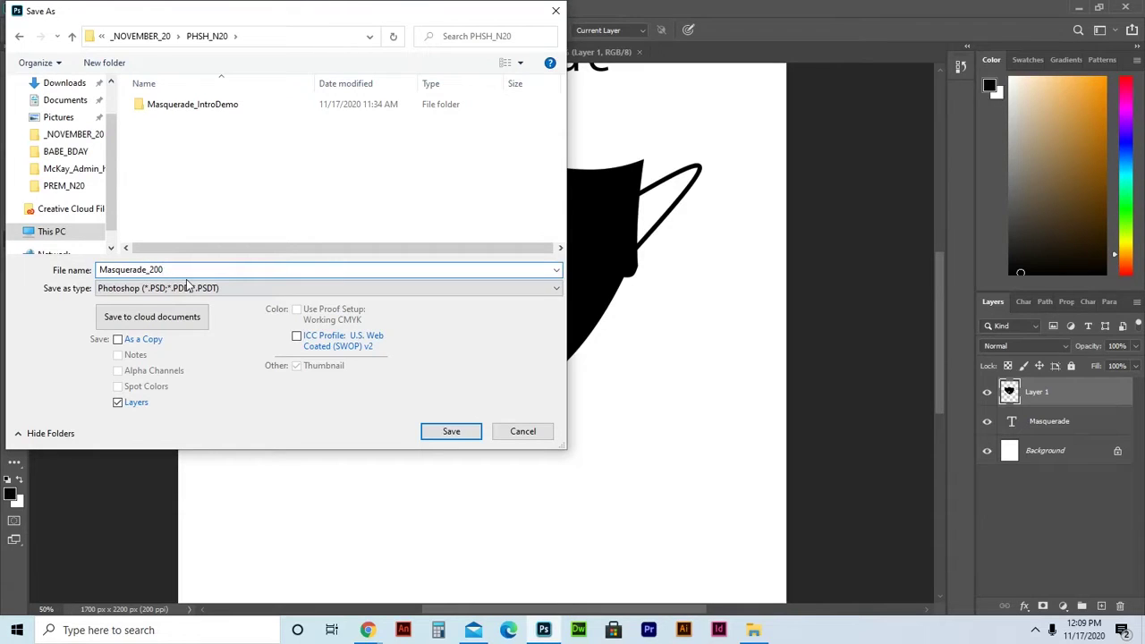
left_click(452, 432)
left_click(729, 170)
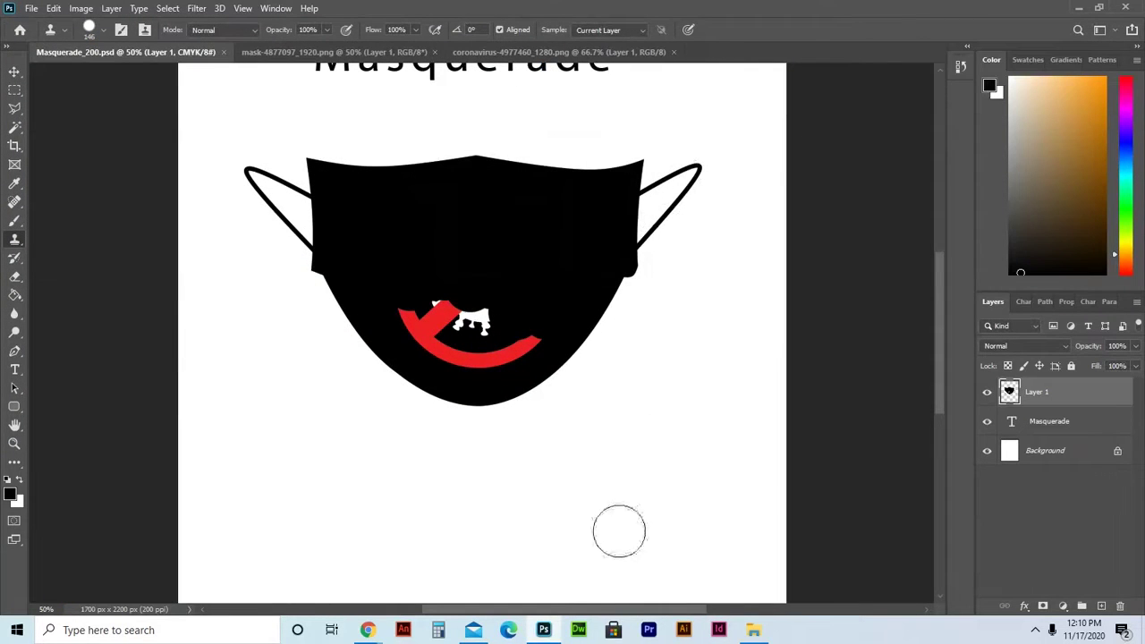
Switch to the Facebook Live Producer page in Chrome and write the comment "ctrl/ cm + - :::: Zoom In/ Out".
mouse_move(371, 630)
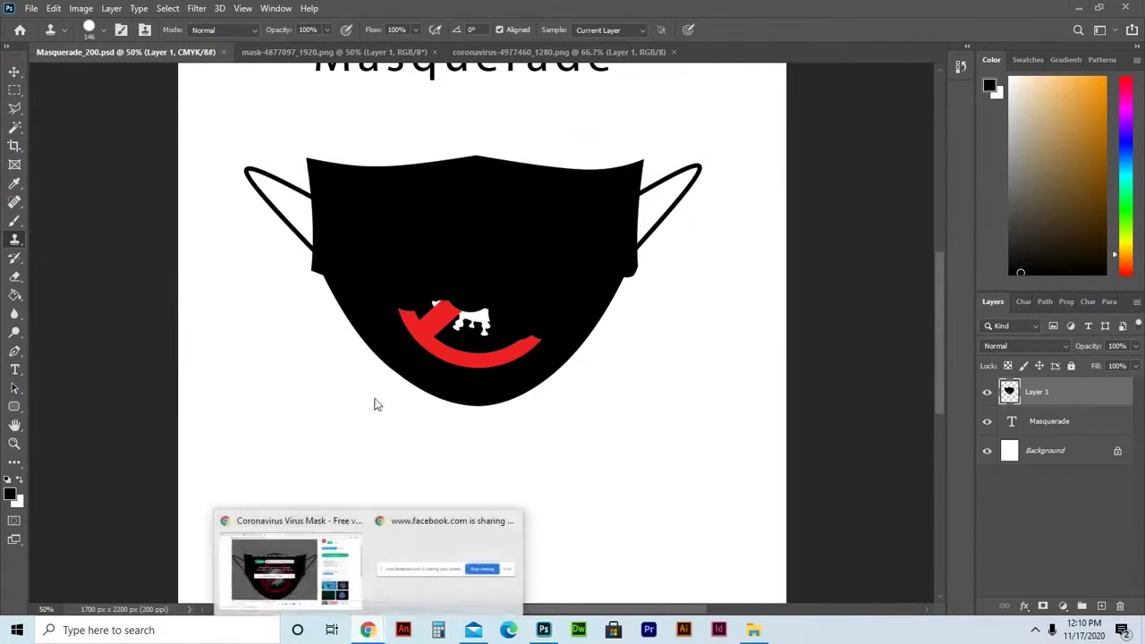
left_click(280, 592)
left_click(76, 12)
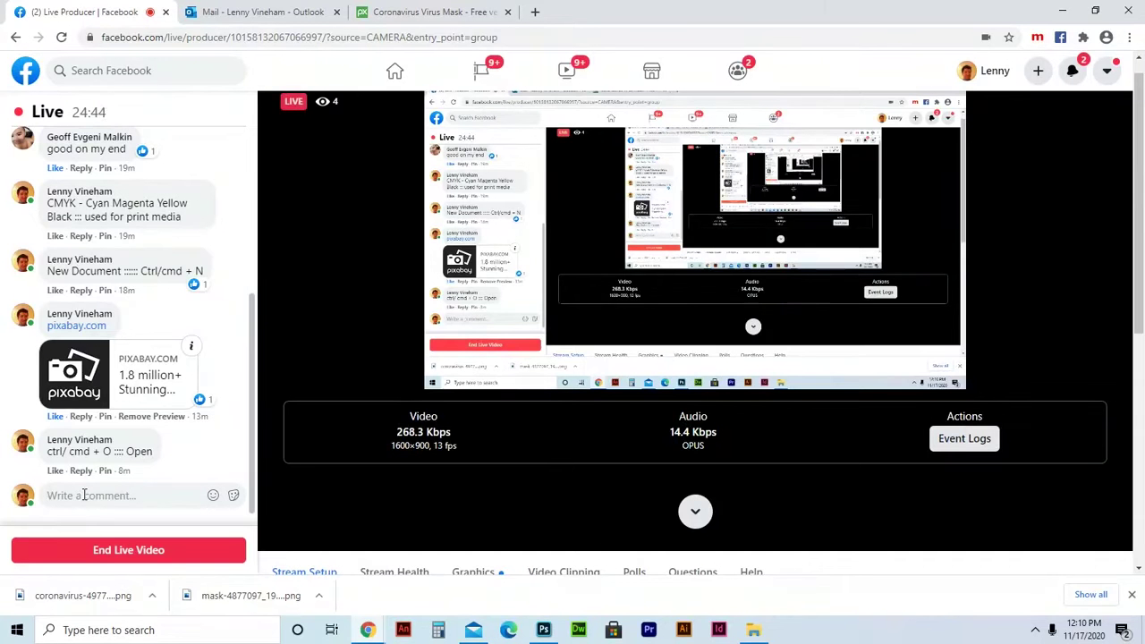
type("ctrl")
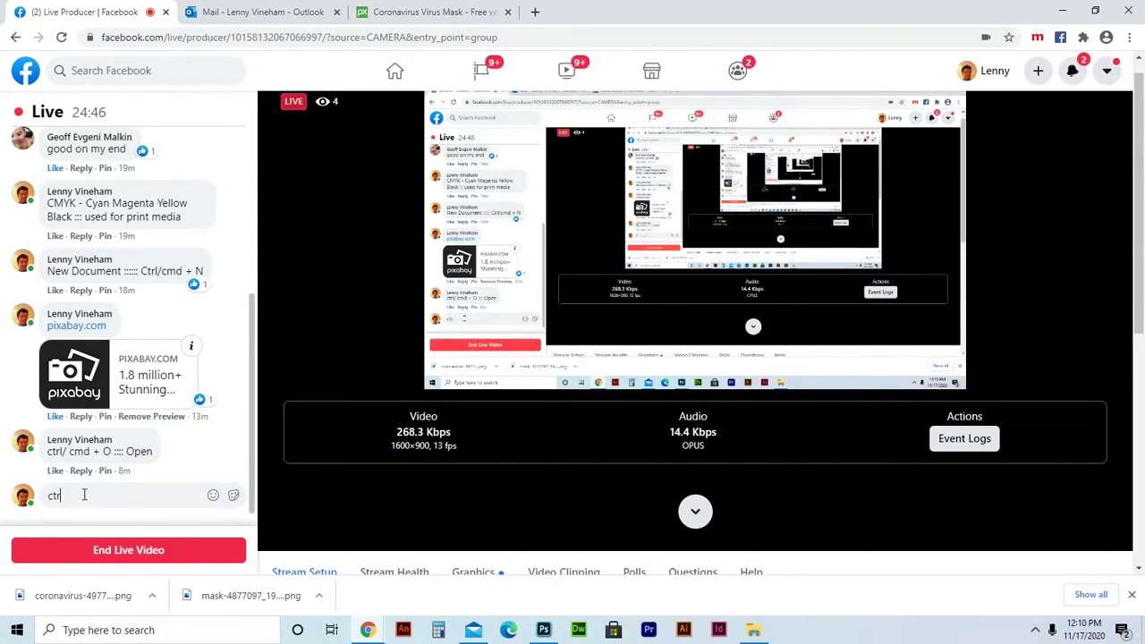
type("/ cmd")
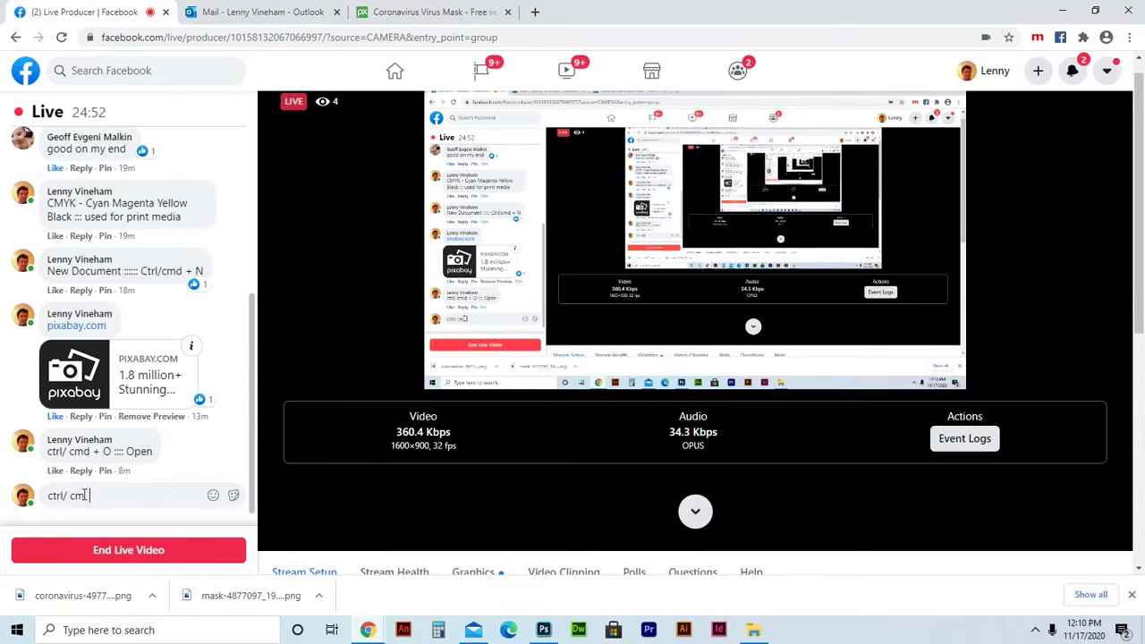
type(" + - ::::")
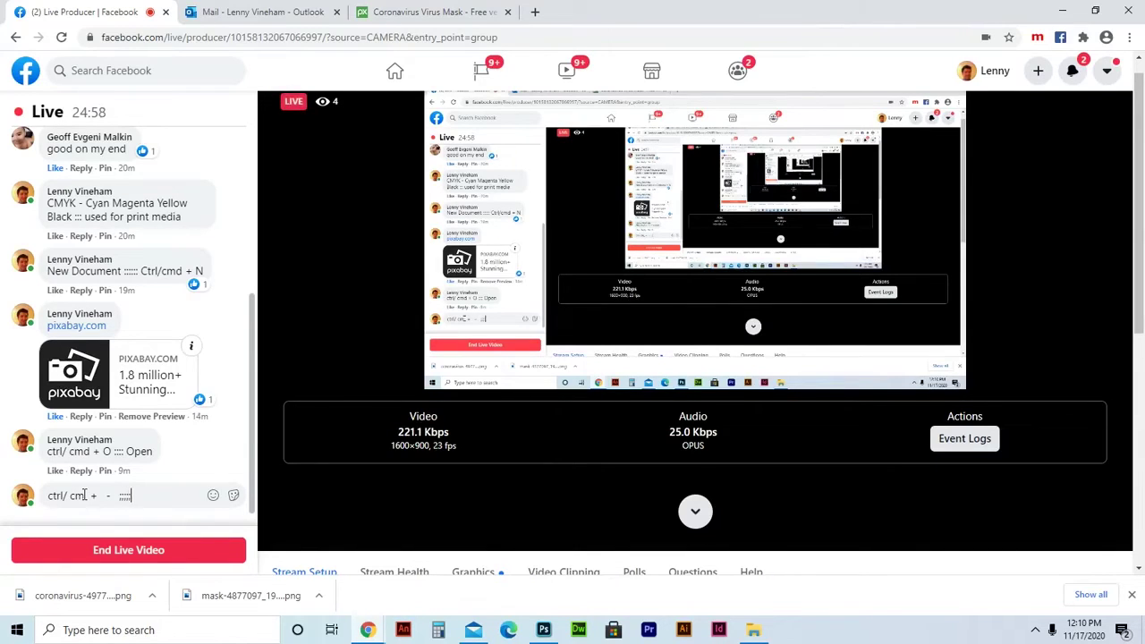
key("BackSpace")
key("BackSpace")
key("BackSpace")
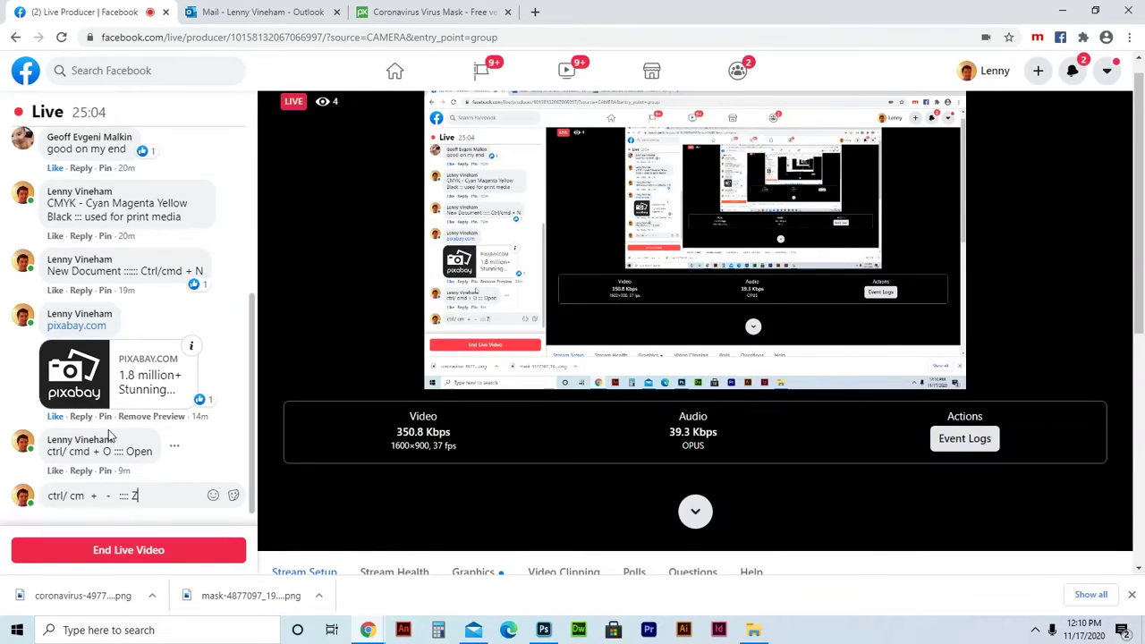
type("Out")
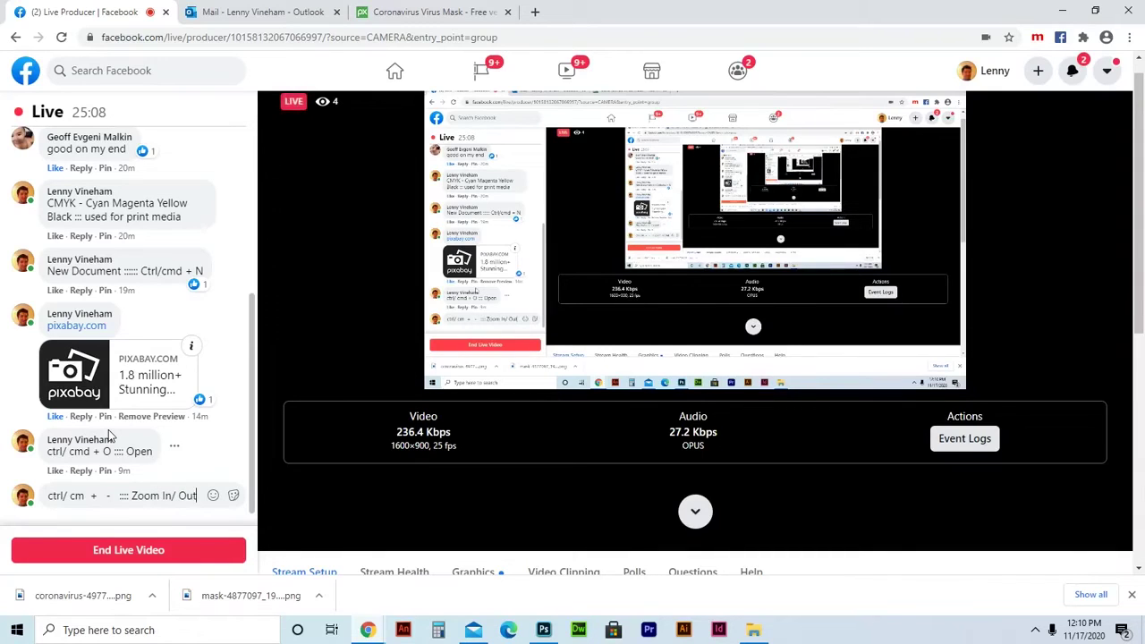
Correct "cm" to "cmd" in the zoom shortcut comment, widen the space before the plus sign and post it.
left_click(86, 495)
type("d")
left_click(217, 497)
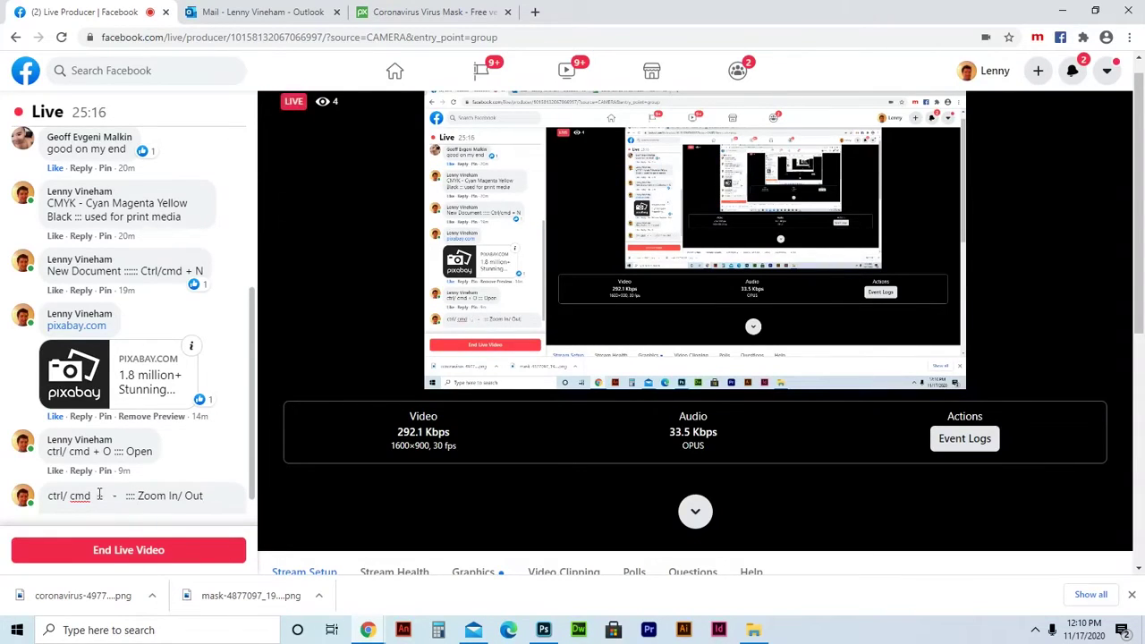
type("/")
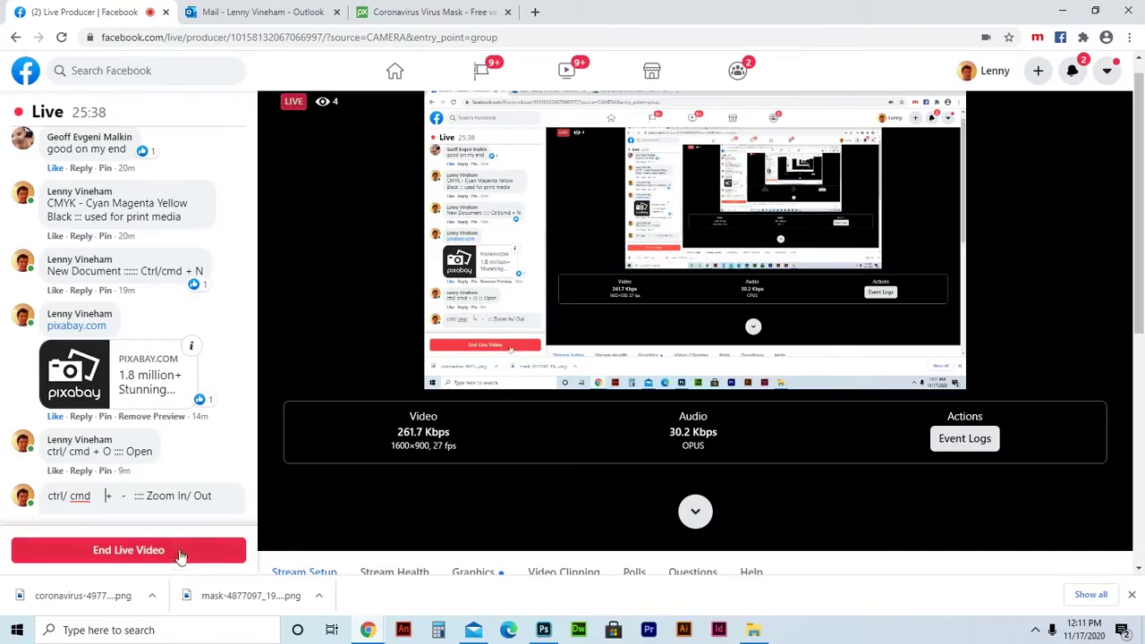
left_click(230, 494)
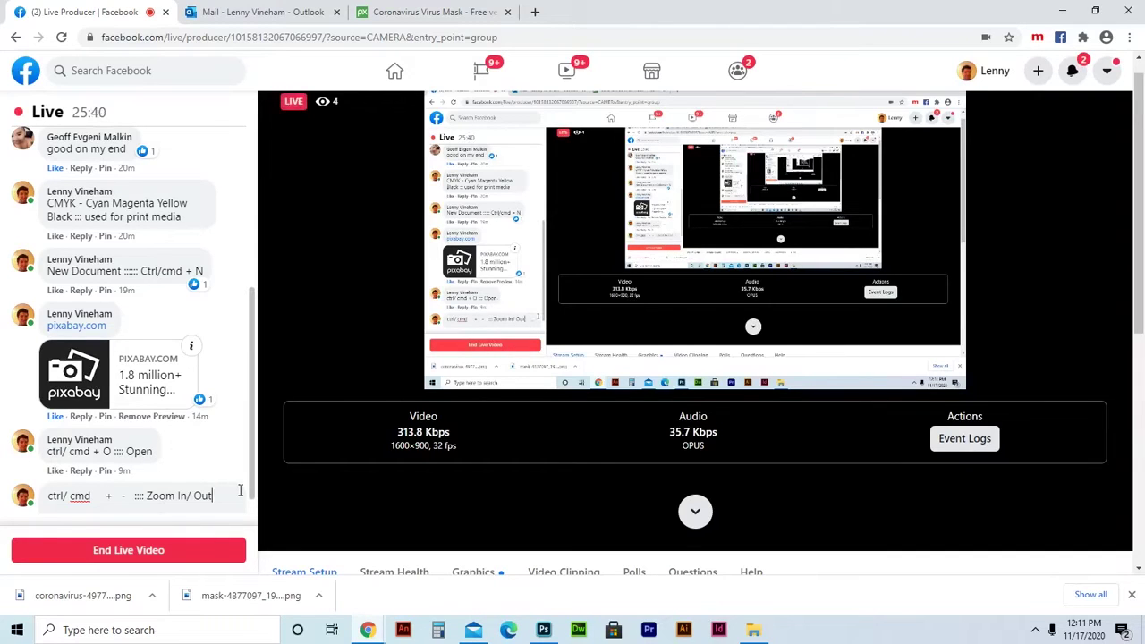
key("Return")
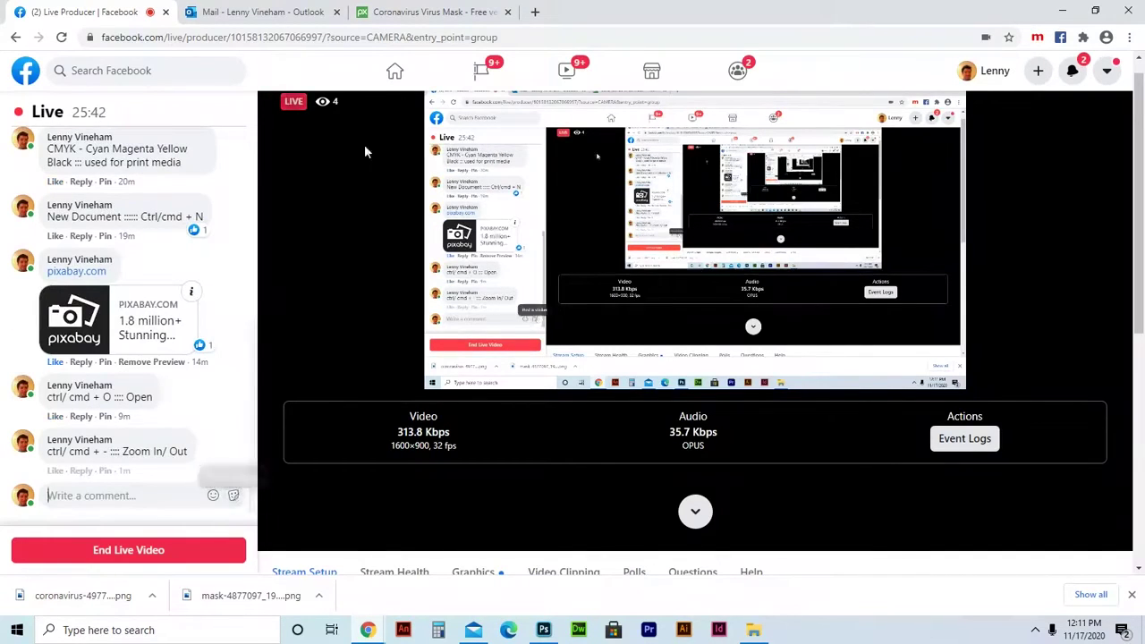
Switch back to Photoshop and clone black over the white virus remnants and the upper ends of the red ring, undoing faulty strokes.
left_click(544, 631)
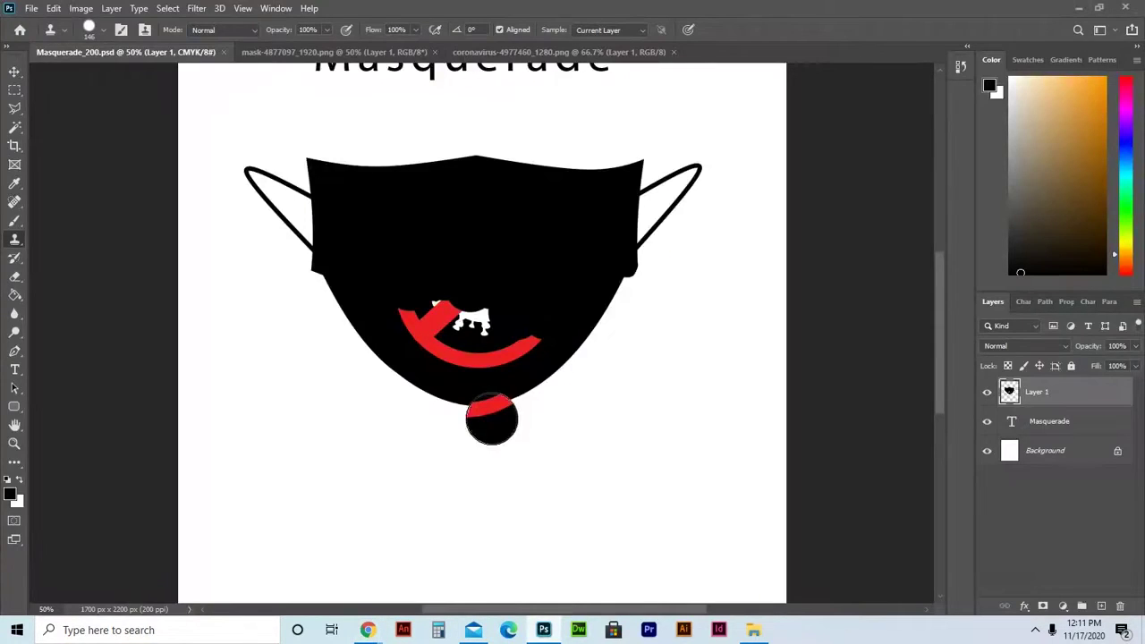
scroll(519, 281, "up", 2)
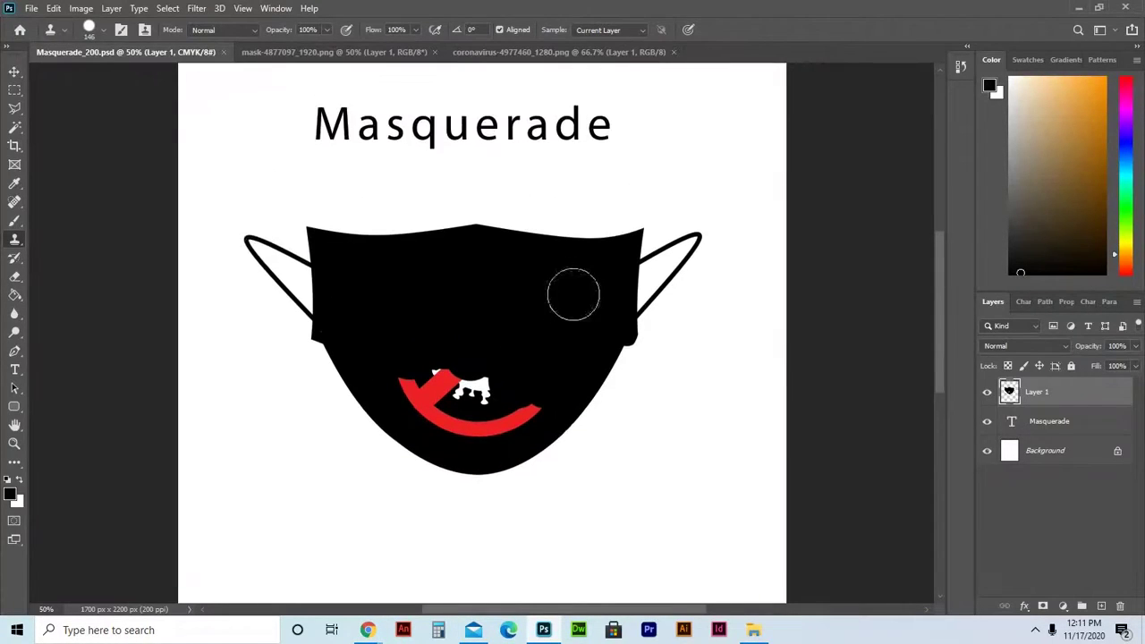
left_click(525, 343, "alt")
mouse_move(483, 383)
left_mouse_down()
mouse_move(468, 378)
mouse_move(470, 394)
mouse_move(421, 379)
mouse_move(433, 394)
left_mouse_up()
left_click(464, 338, "alt")
left_click(478, 388)
mouse_move(524, 373)
left_mouse_down()
mouse_move(540, 404)
mouse_move(503, 429)
mouse_move(514, 425)
mouse_move(486, 417)
left_mouse_up()
key("ctrl+z")
key("ctrl+z")
key("ctrl+z")
key("ctrl+z")
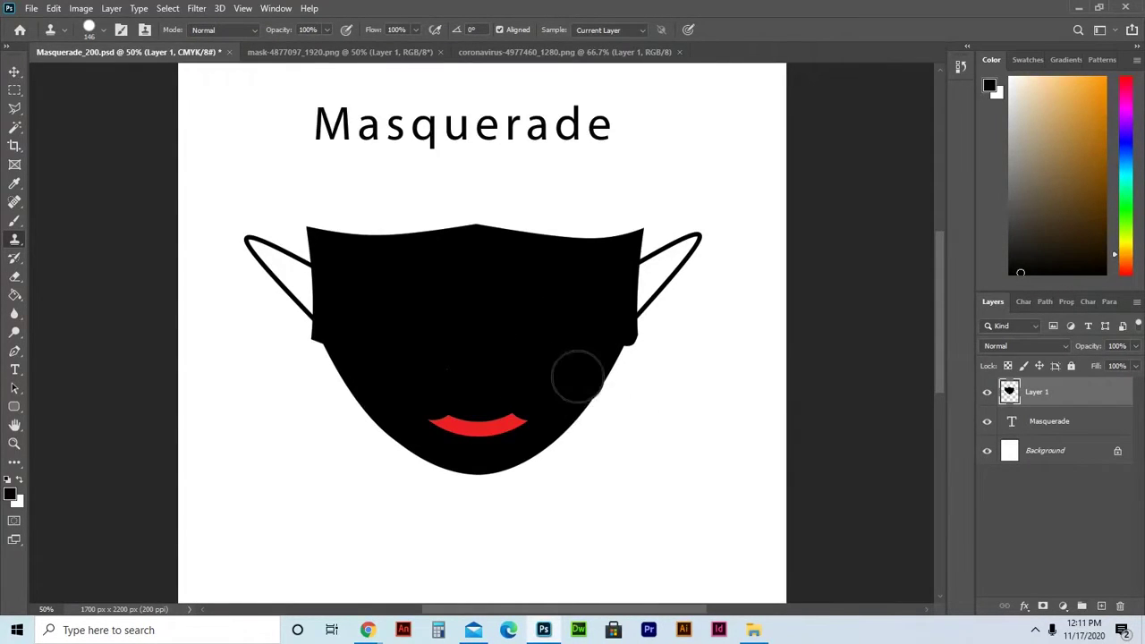
Clone black from nearby mask areas over the last red arc near the mask's lower edge.
left_click(530, 345, "alt")
left_click_drag(532, 402, 516, 402)
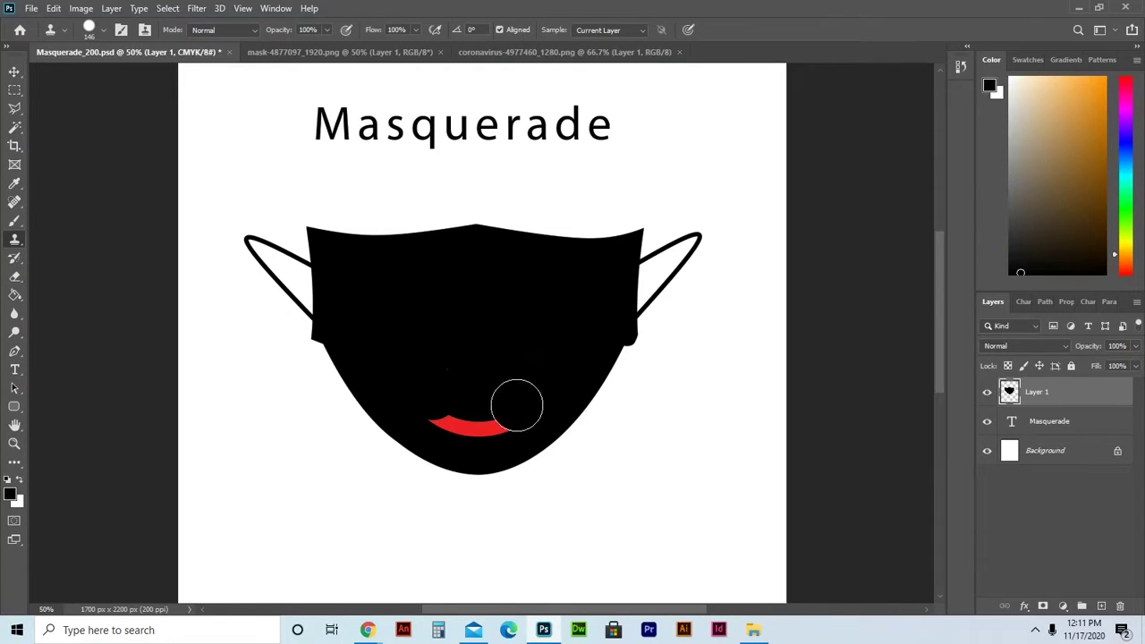
left_click(496, 345, "alt")
left_click(441, 416)
left_click(450, 364, "alt")
left_click(488, 415)
left_click(486, 378, "alt")
left_click(462, 420)
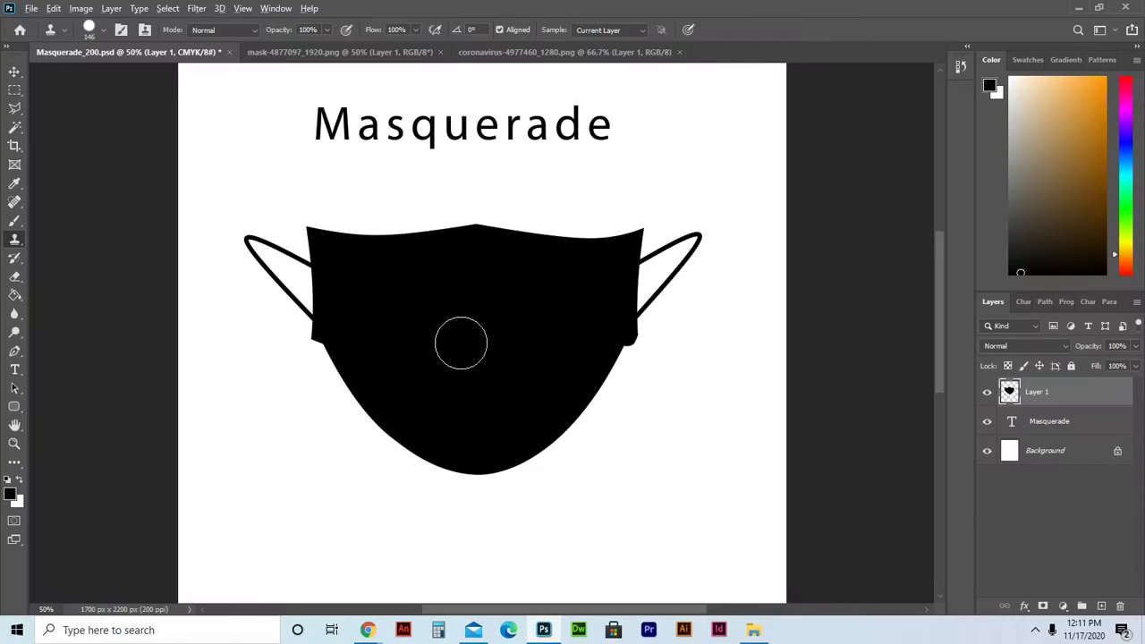
Examine the blackened mask at several zoom levels for leftover traces of the virus symbol.
scroll(461, 342, "up", 2)
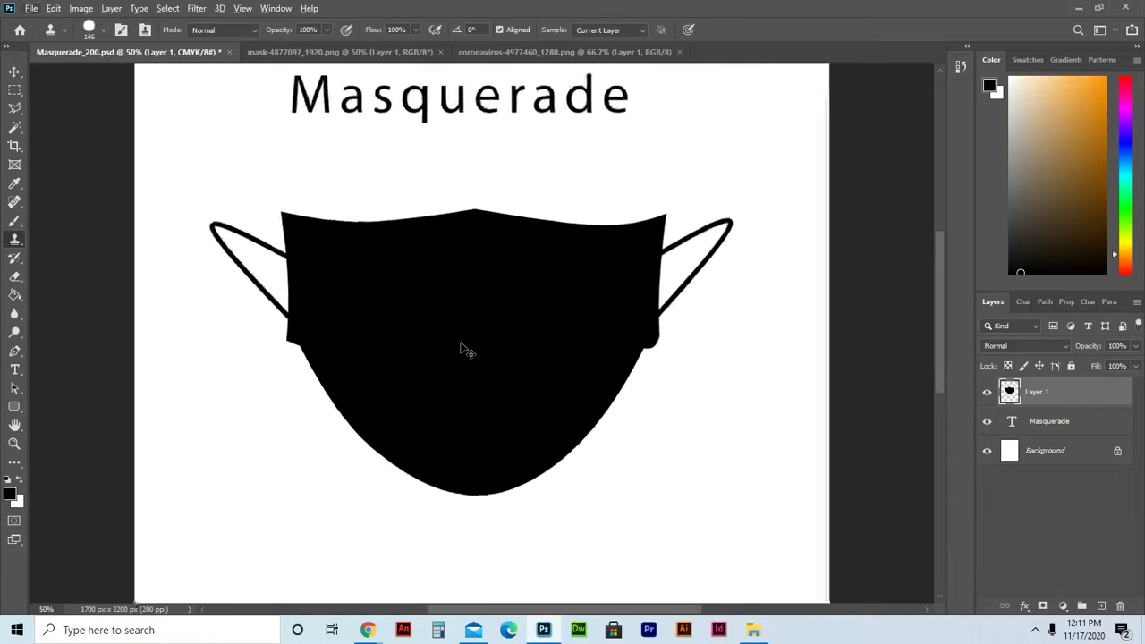
scroll(461, 344, "up", 3)
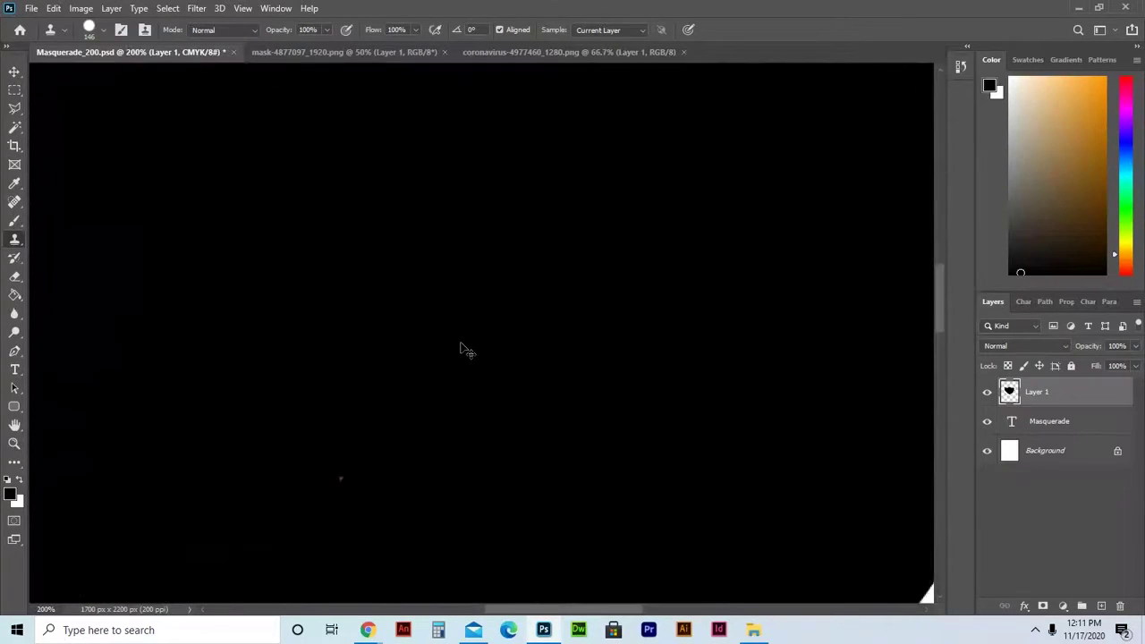
scroll(461, 349, "down", 3)
scroll(461, 349, "up", 3)
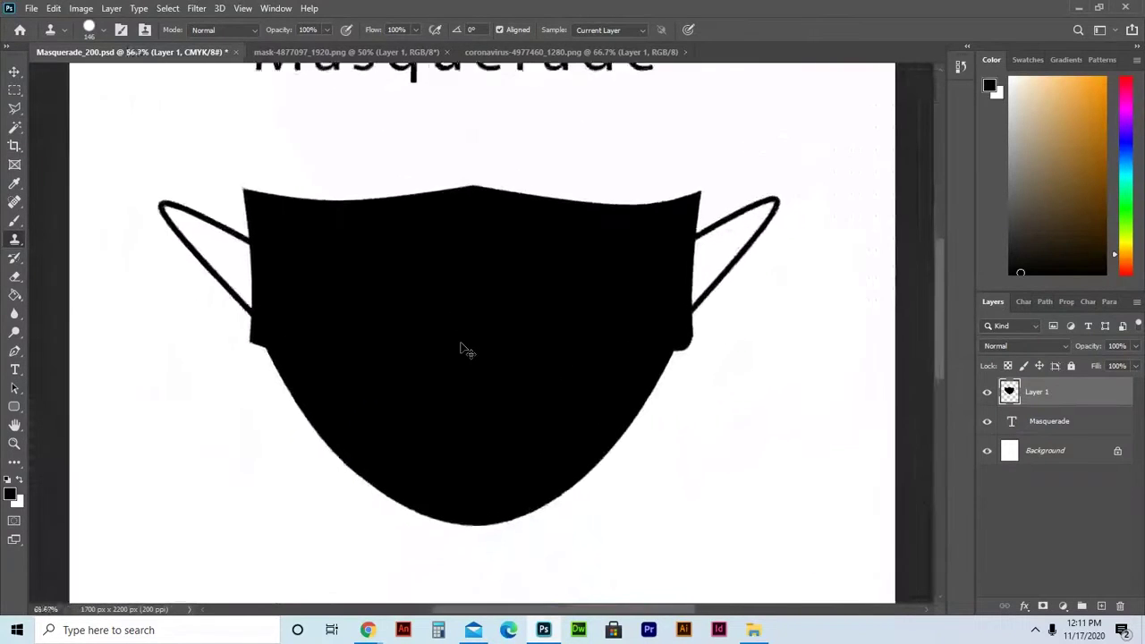
scroll(461, 349, "down", 2)
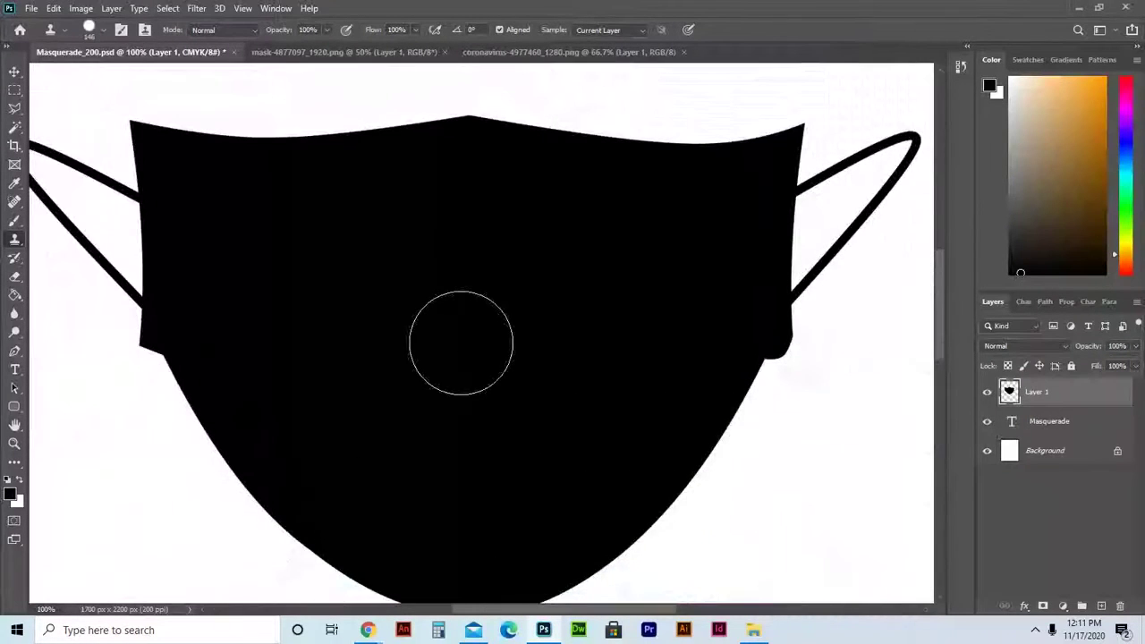
left_click(585, 332, "alt")
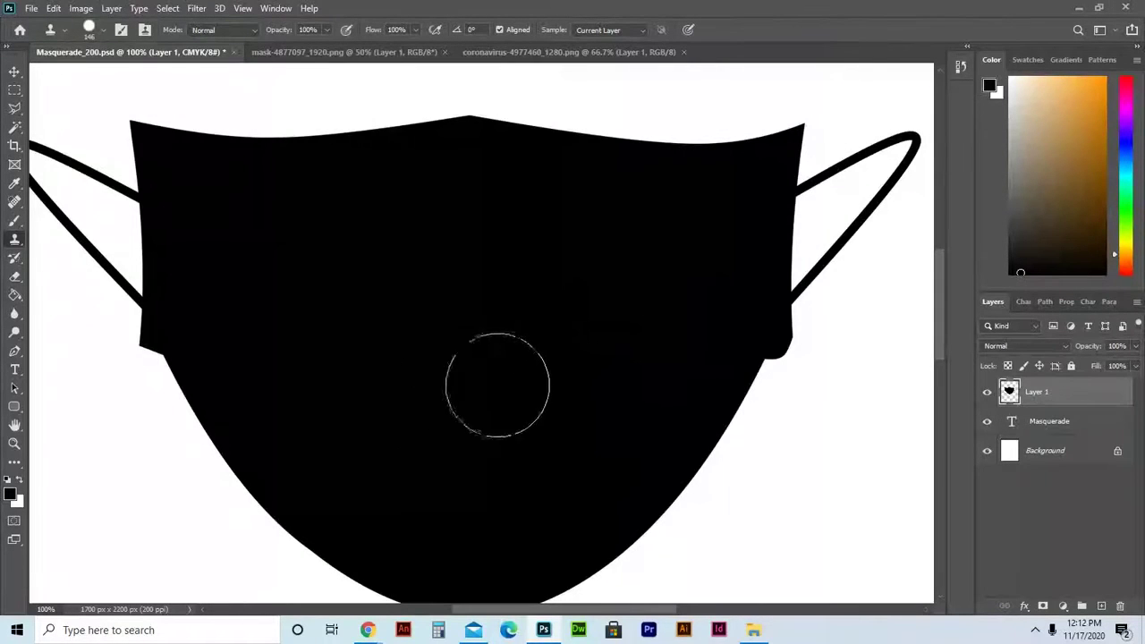
Move the mask slightly to the right on the poster.
scroll(498, 380, "down", 3)
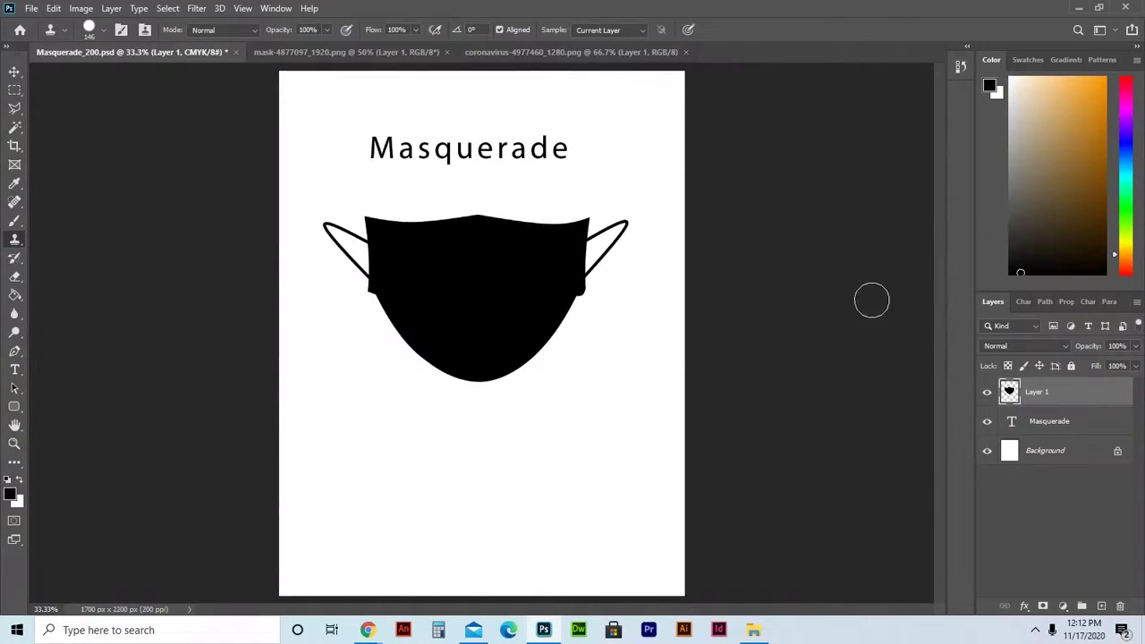
left_click(14, 71)
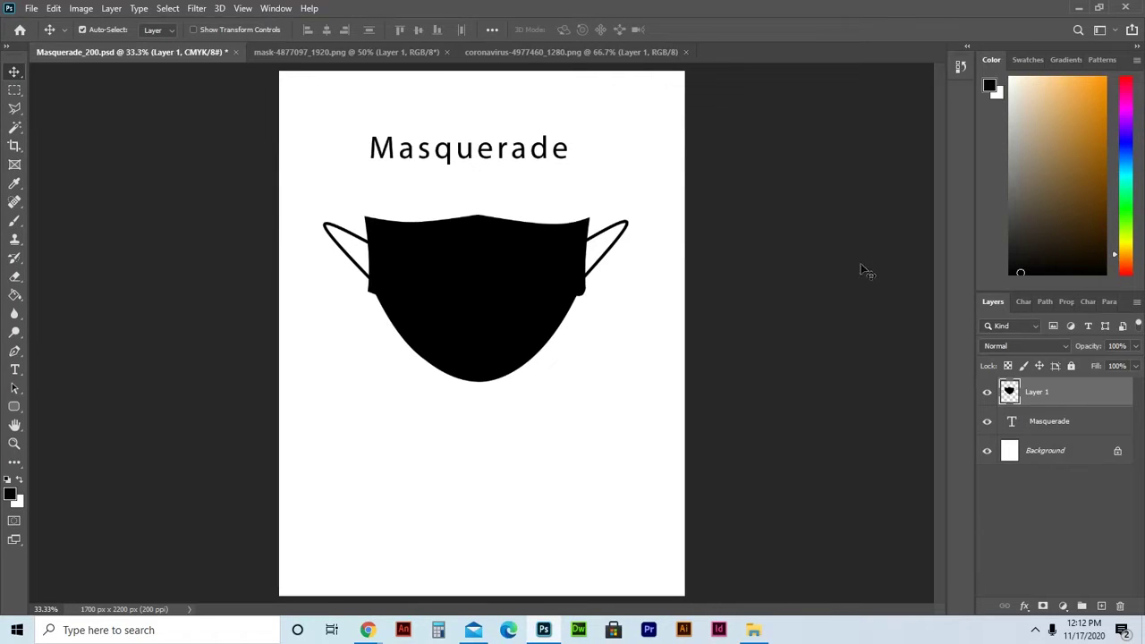
left_click_drag(502, 325, 532, 333)
Select all of the Masquerade title's text and open its text colour for editing.
left_click(480, 153)
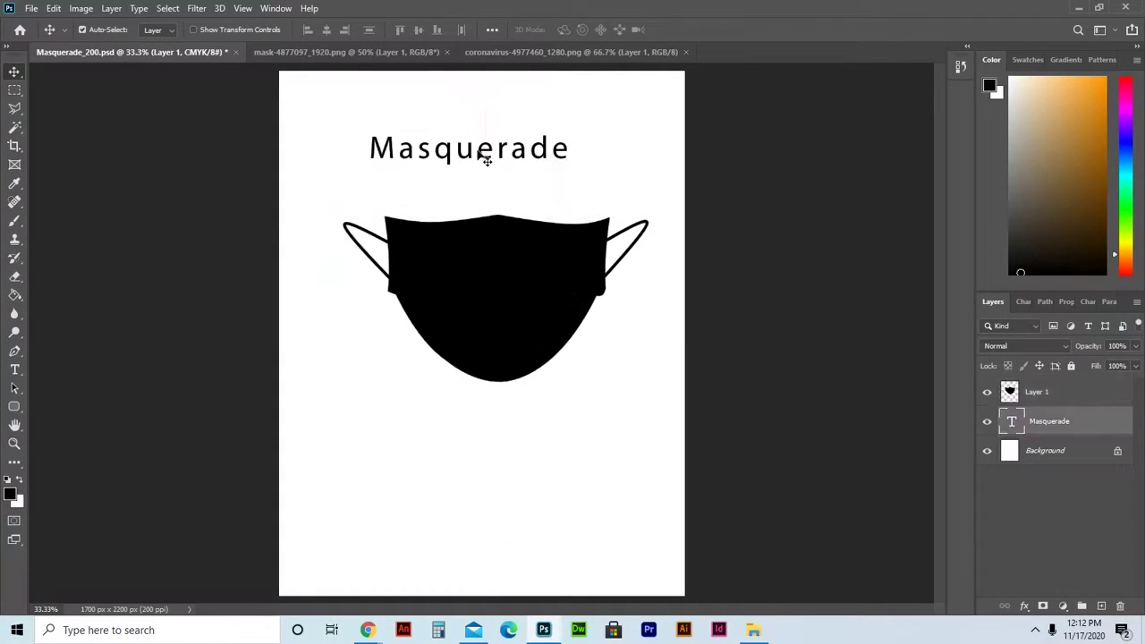
double_click(478, 150)
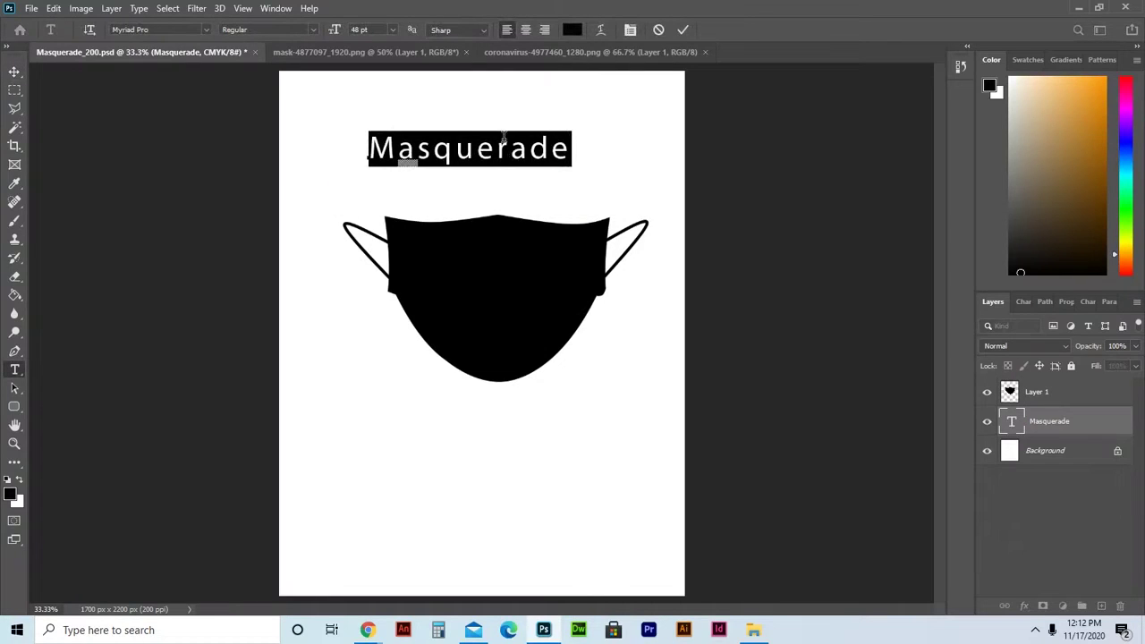
mouse_move(449, 164)
left_click(572, 30)
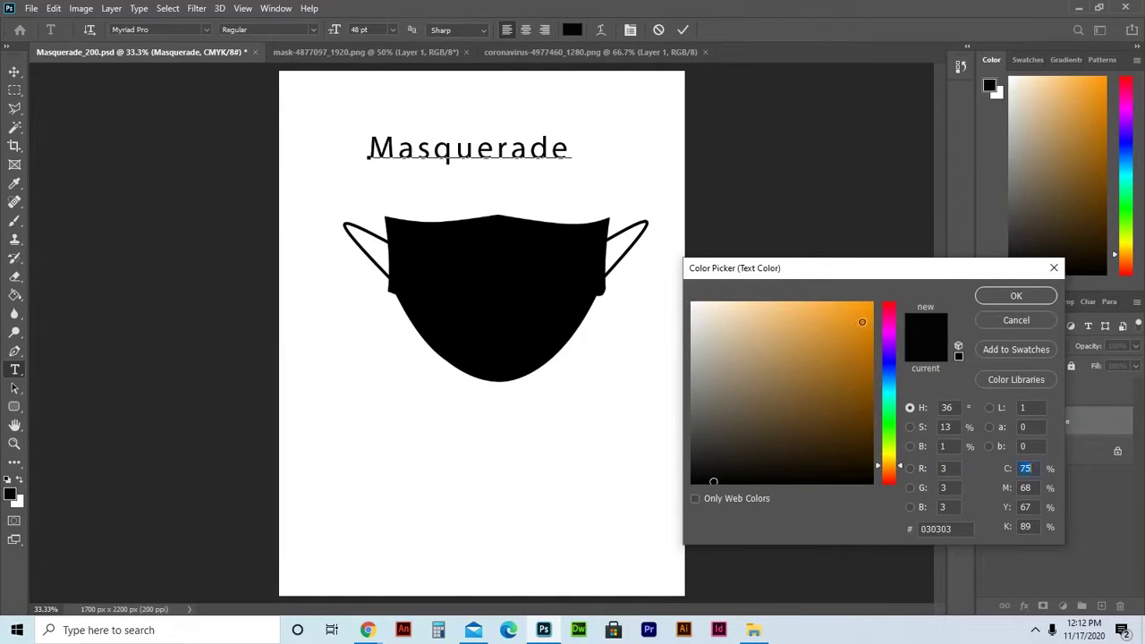
Try orange and several dark and light green shades as the title's text colour.
left_click(861, 322)
left_click(851, 379)
left_click_drag(888, 354, 888, 326)
left_click(894, 416)
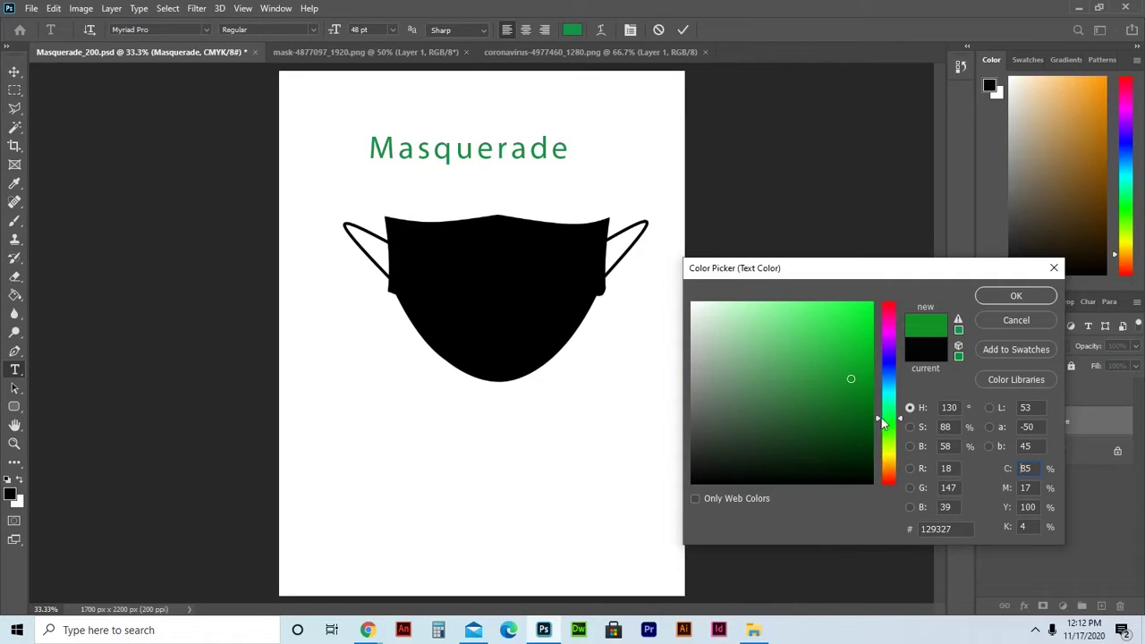
mouse_move(812, 349)
left_mouse_down()
mouse_move(778, 361)
mouse_move(815, 426)
mouse_move(857, 326)
mouse_move(754, 331)
mouse_move(831, 414)
left_mouse_up()
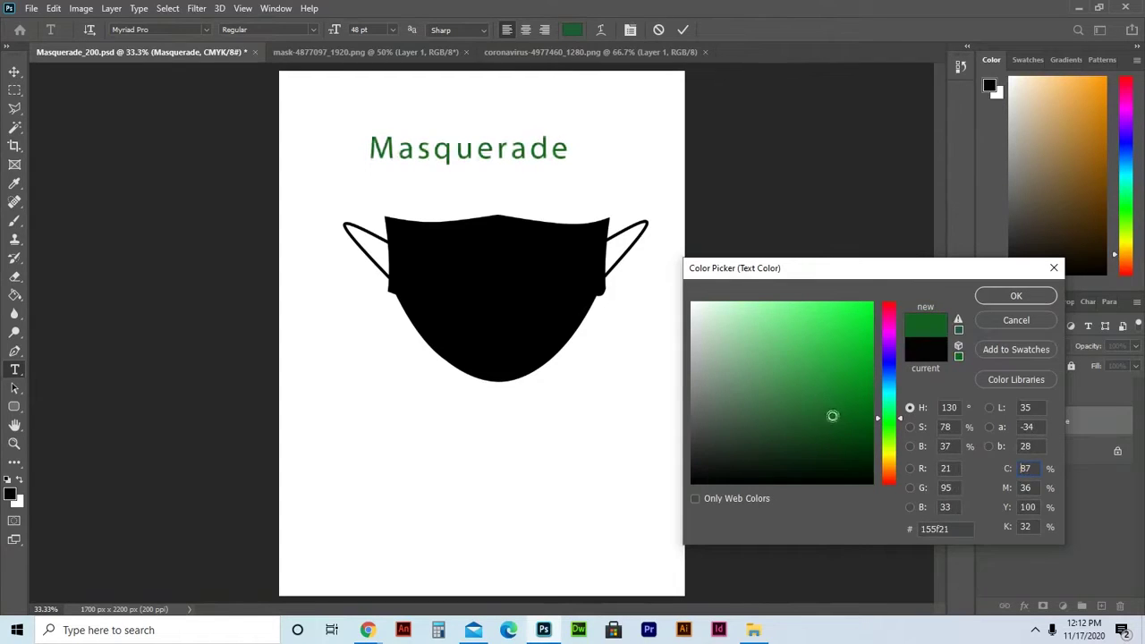
left_click(832, 363)
left_click(854, 320)
left_click(808, 324)
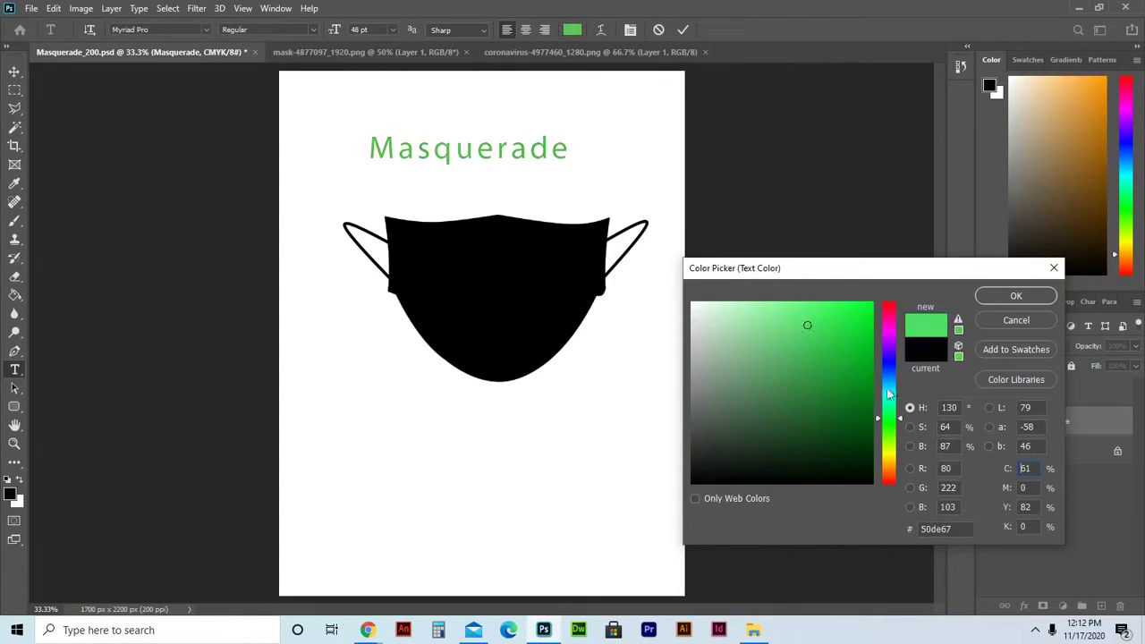
Try various dark and light blue-violet shades as the title's text colour.
left_click(889, 360)
left_click(840, 374)
left_click(832, 430)
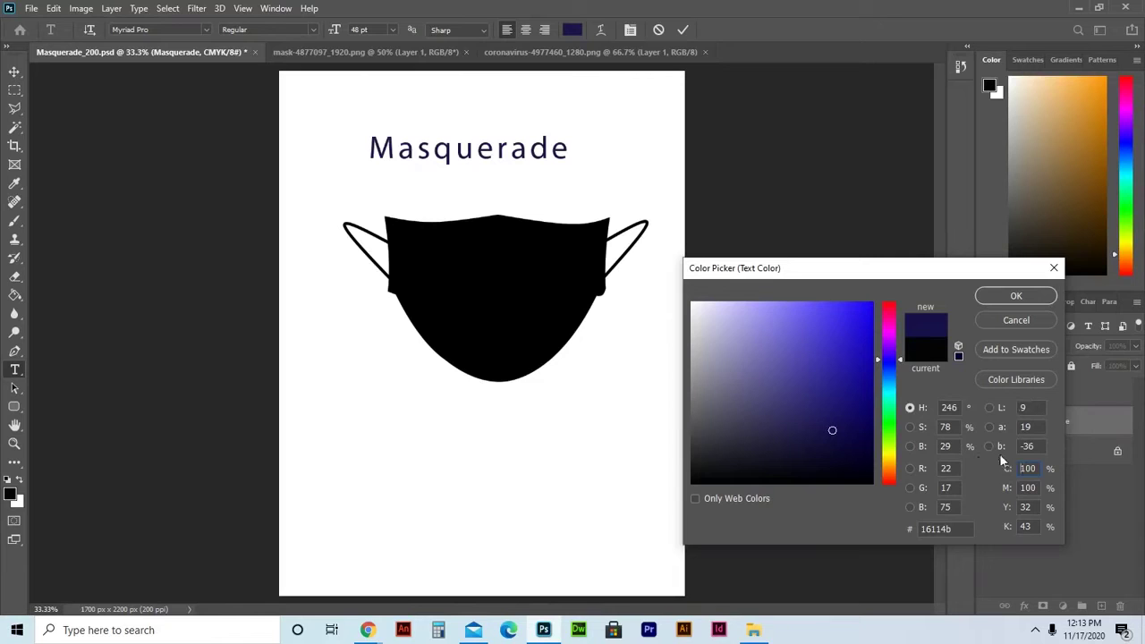
left_click(832, 383)
left_click(821, 347)
left_click(793, 402)
left_click(821, 445)
left_click(813, 388)
left_click(806, 336)
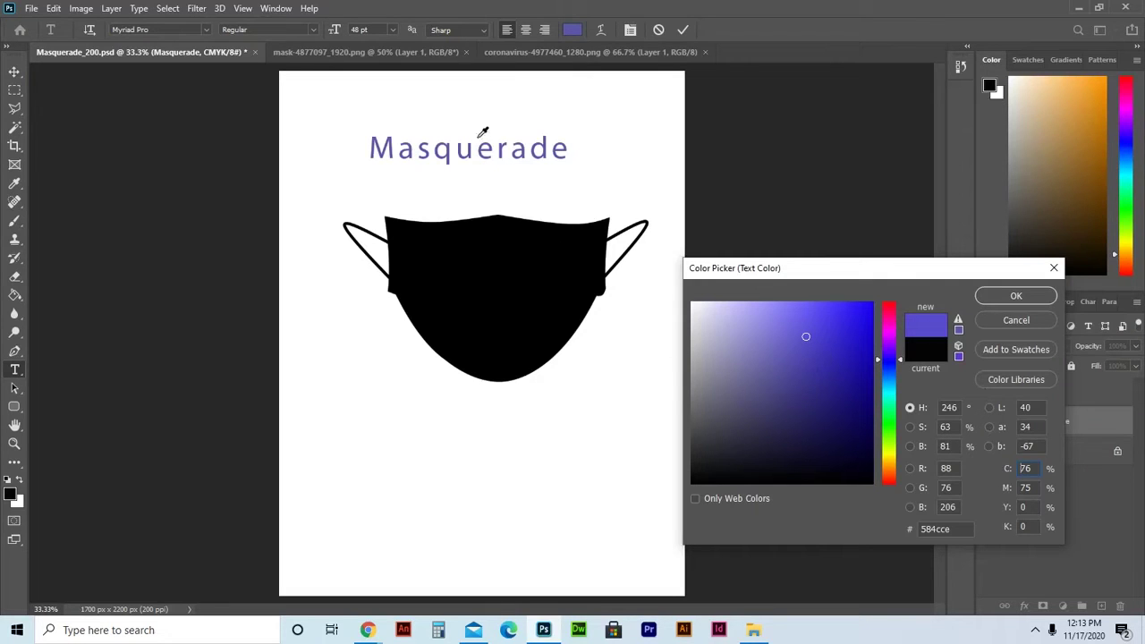
Set the title's text colour to the near-white #f8f8fb and finish editing the text.
left_click(694, 305)
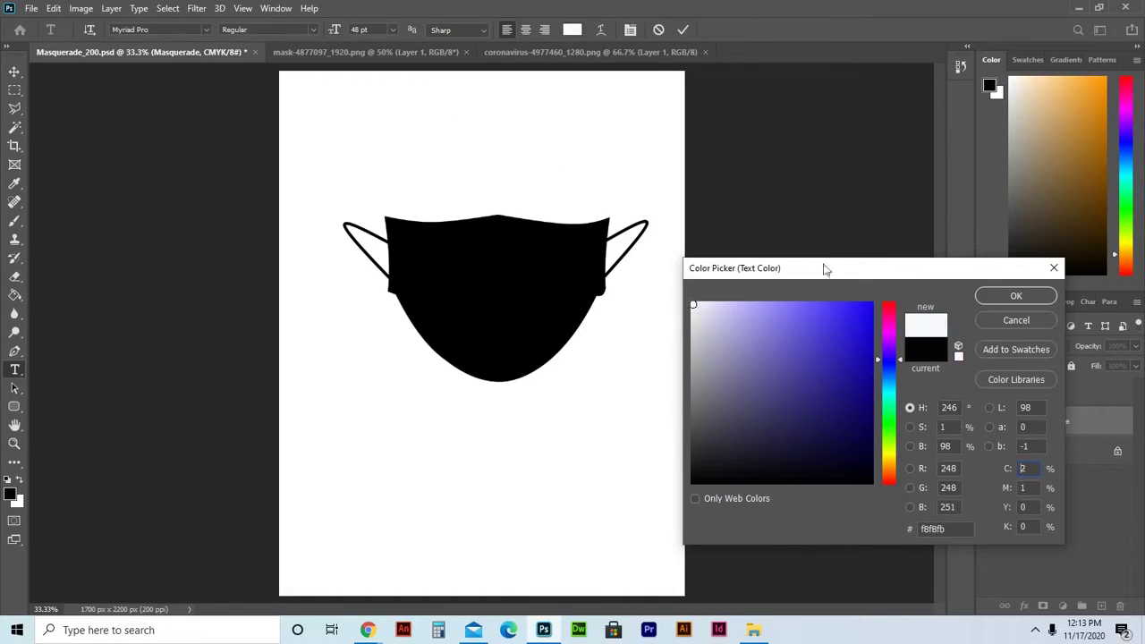
left_click(1002, 296)
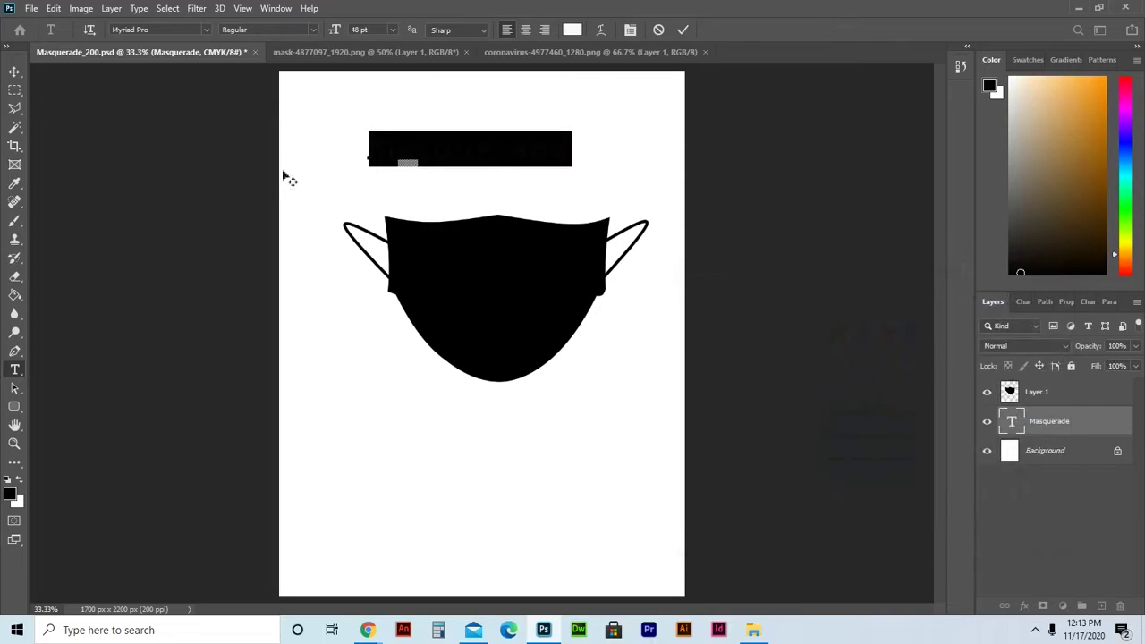
left_click(12, 73)
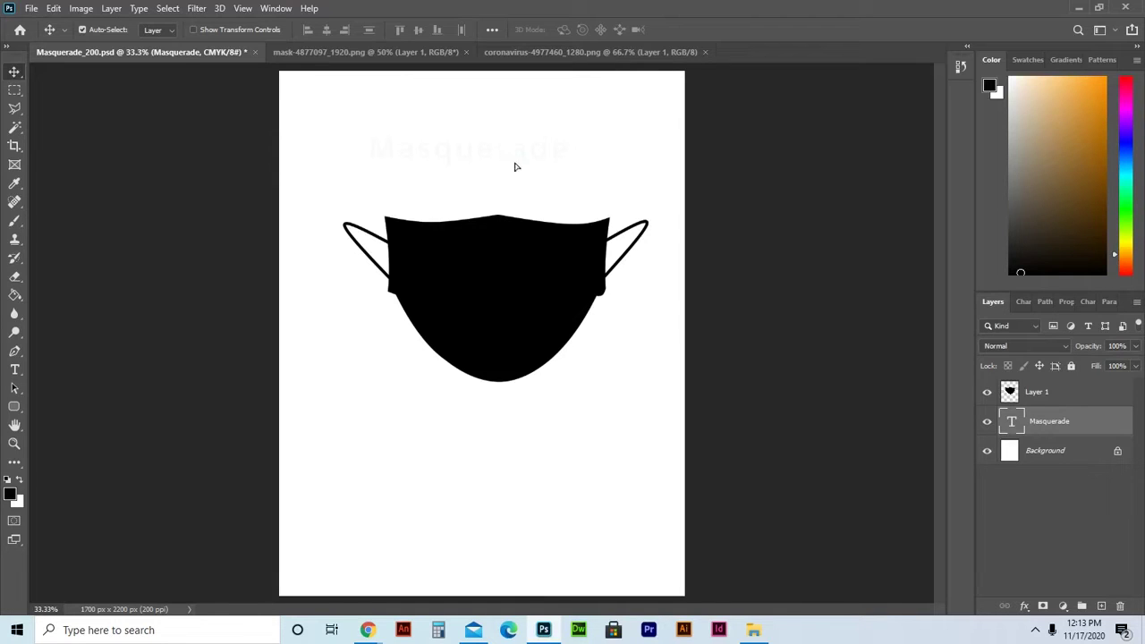
Bring the Masquerade text layer above Layer 1 and place the title across the lower part of the mask.
left_click_drag(534, 217, 537, 274)
left_click_drag(1083, 435, 1054, 384)
left_click_drag(528, 281, 520, 259)
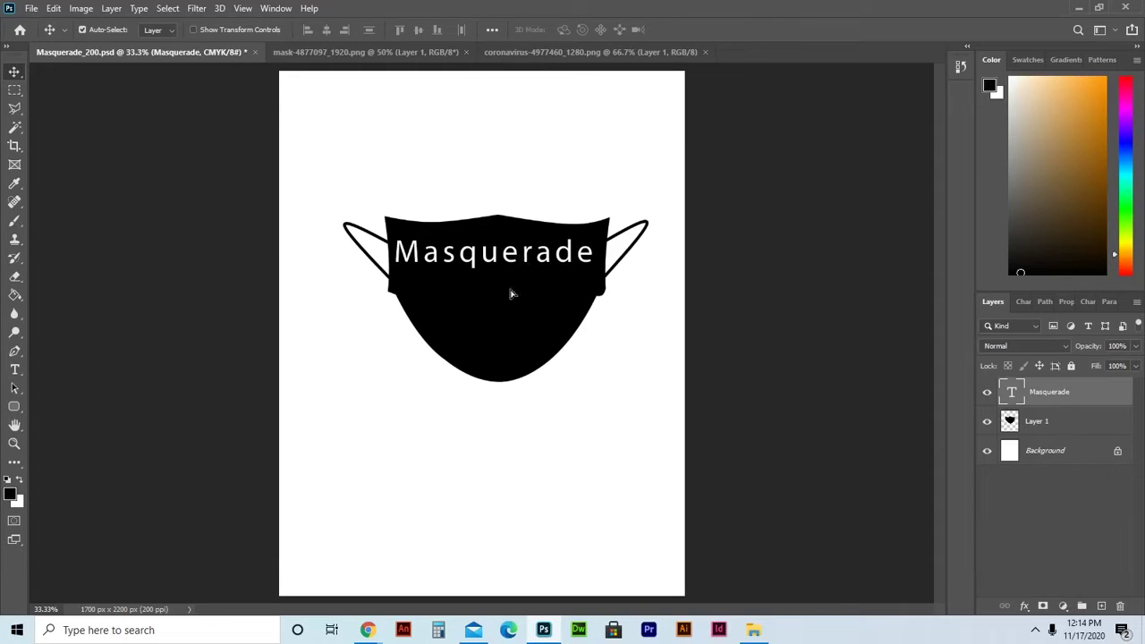
left_click_drag(507, 254, 513, 331)
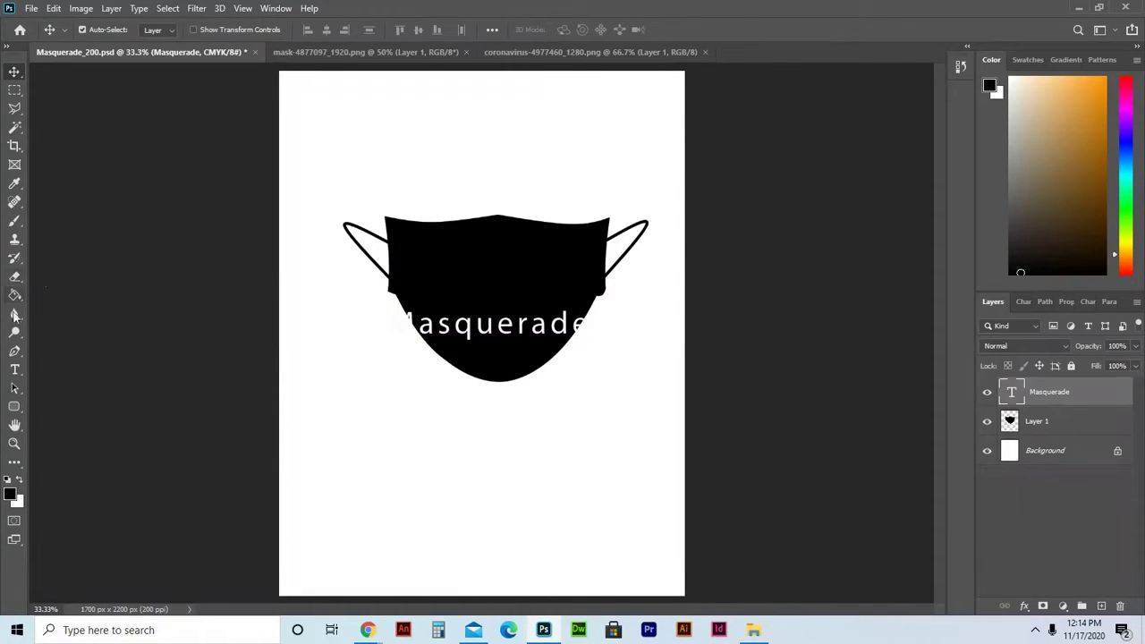
Set the font size of the Masquerade title to 72 pt.
left_click(15, 369)
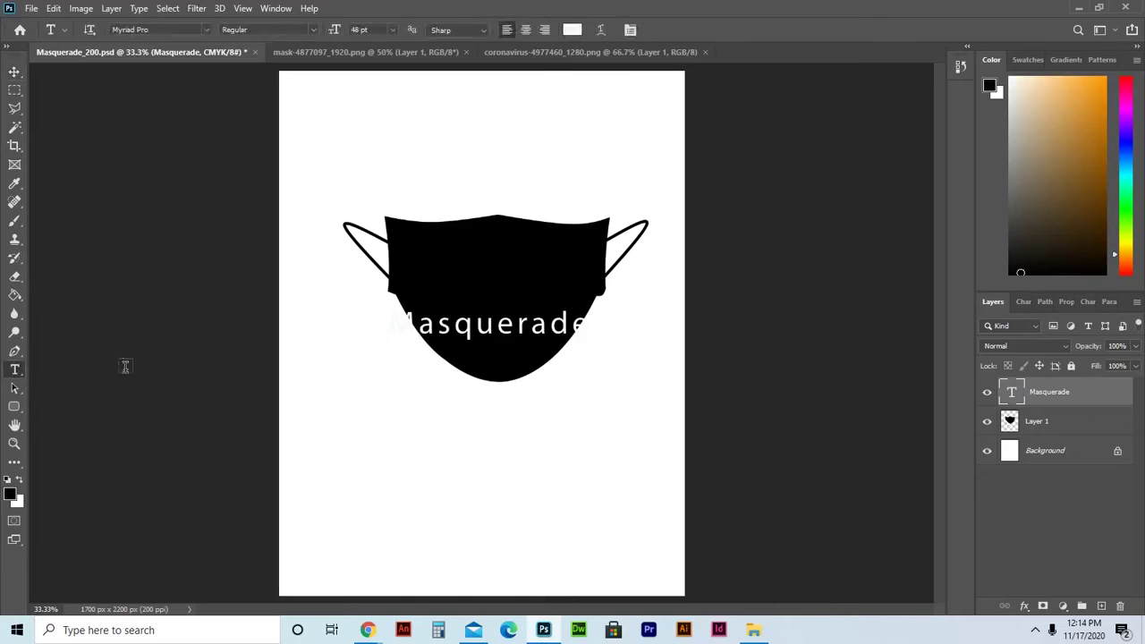
double_click(485, 315)
left_click(393, 29)
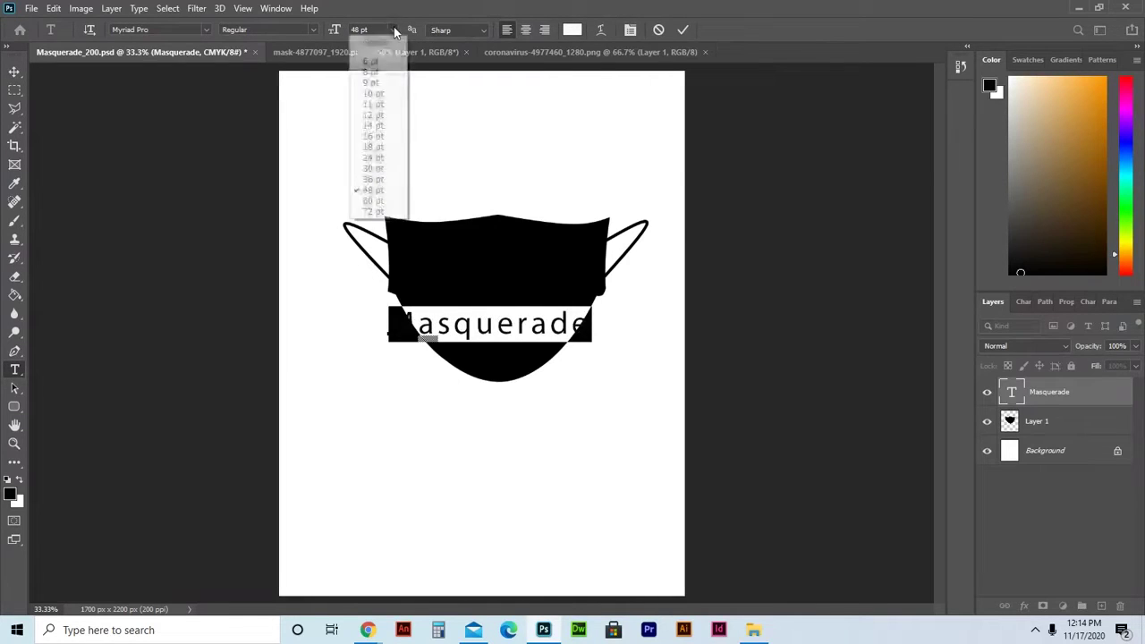
left_click(373, 212)
Shift the enlarged title left and slightly up so it extends past both sides of the mask.
left_click(484, 318)
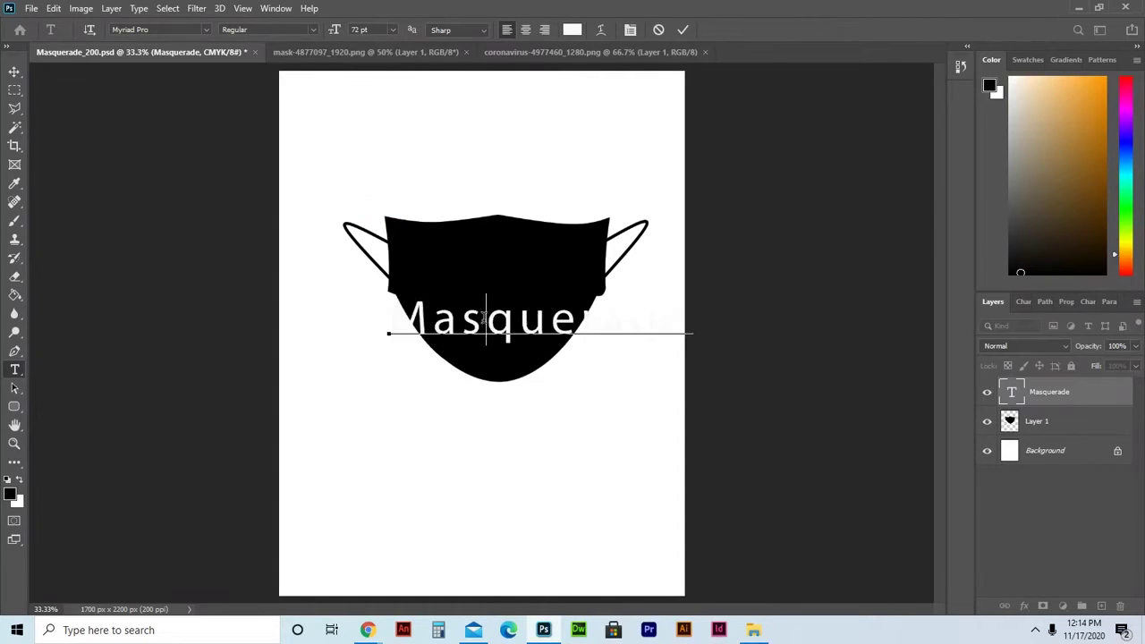
left_click_drag(537, 188, 550, 135)
mouse_move(517, 188)
left_mouse_down()
mouse_move(507, 197)
mouse_move(513, 190)
left_mouse_up()
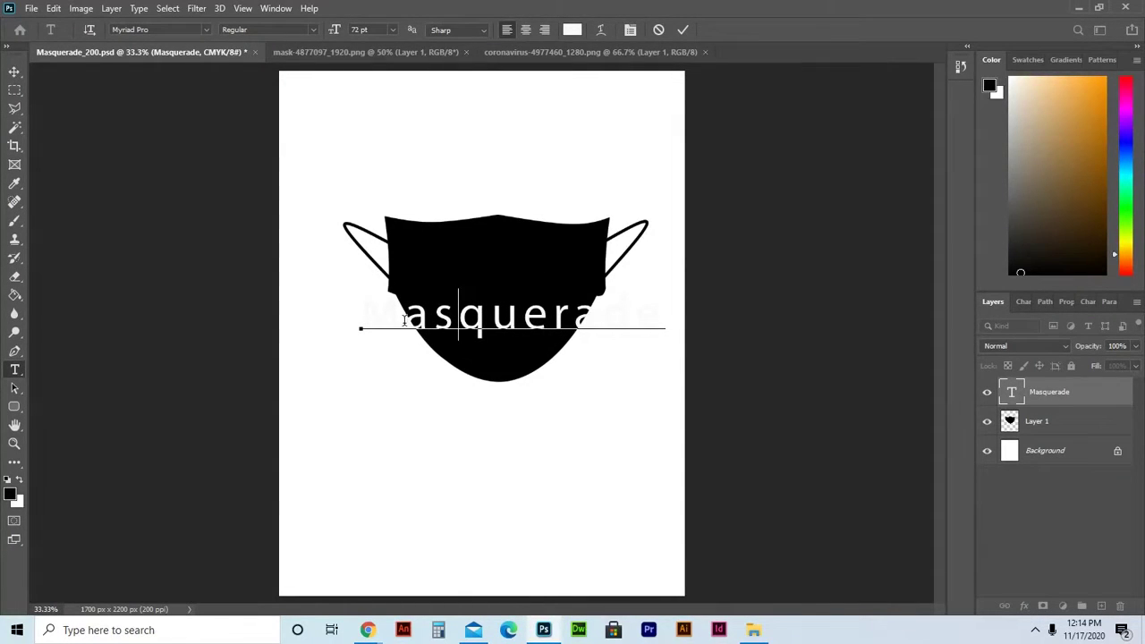
Recolour the title's first letter M black by sampling the colour from the mask.
left_click_drag(406, 318, 353, 324)
left_click(572, 29)
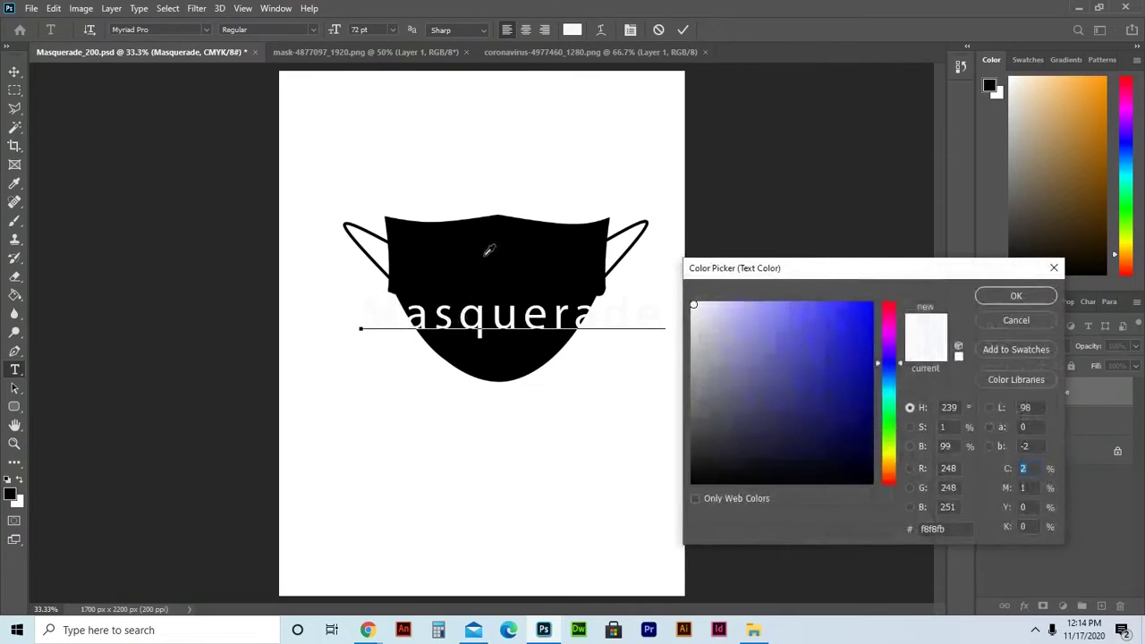
left_click(486, 248)
left_click(1018, 296)
Recolour the title's last two letters, d and e, black (#000000) one at a time.
left_click_drag(603, 319, 637, 319)
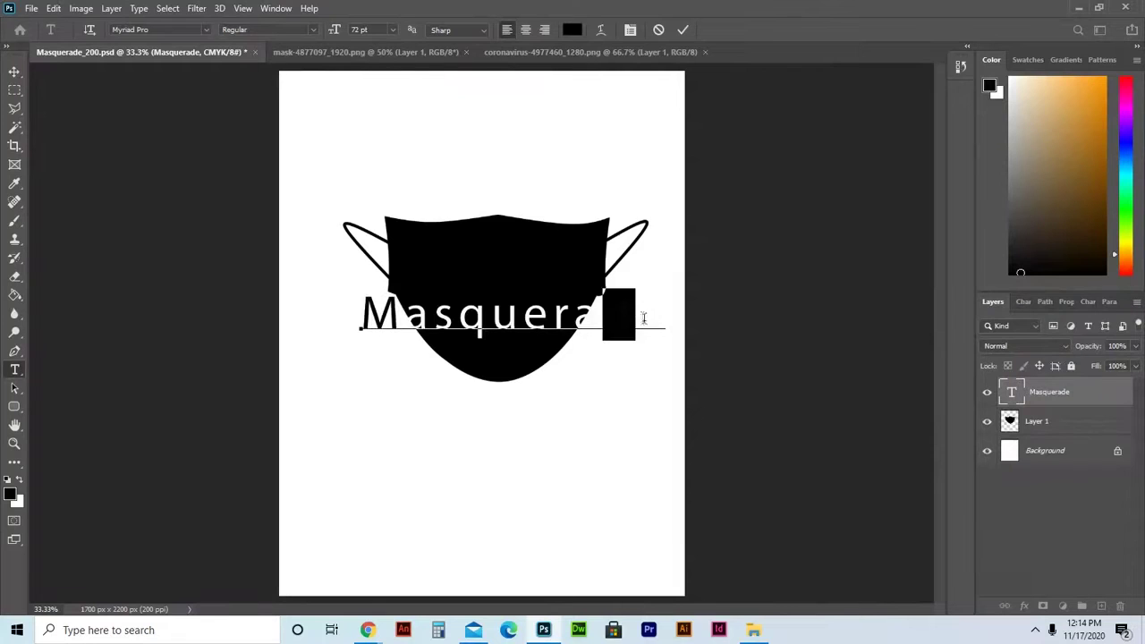
left_click(574, 30)
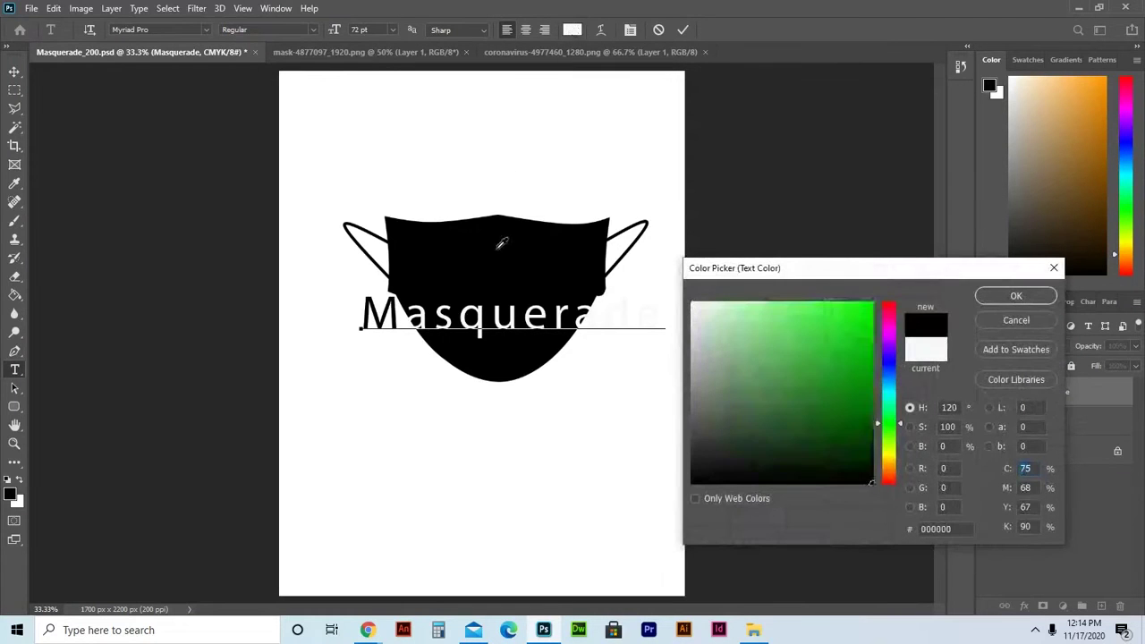
left_click(1017, 295)
left_click(647, 317)
left_click_drag(634, 315, 652, 313)
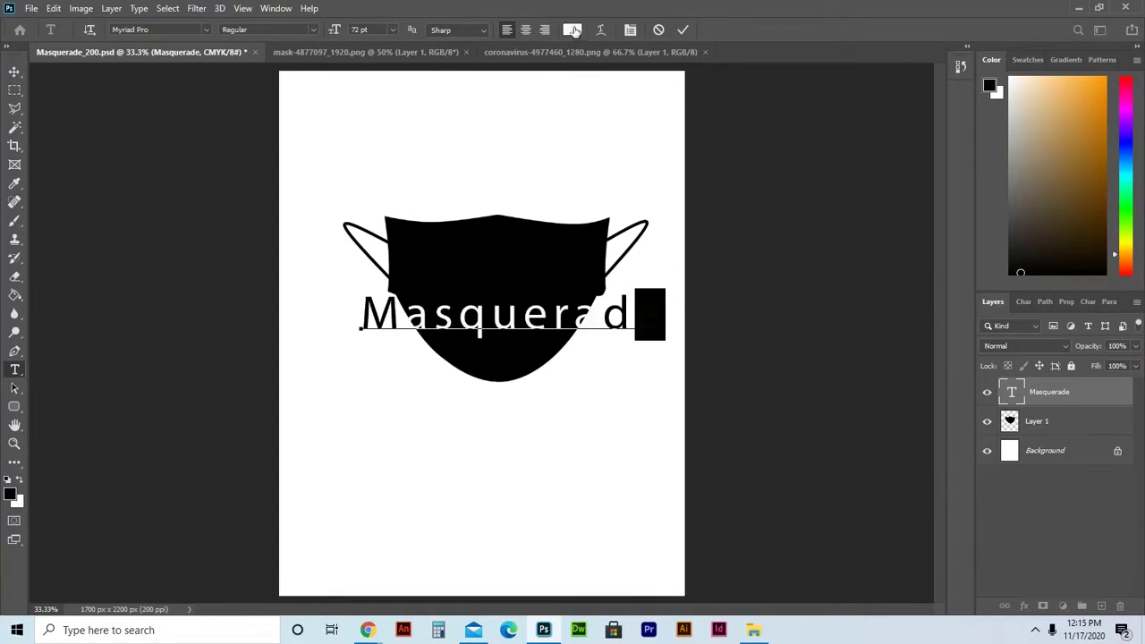
left_click(573, 30)
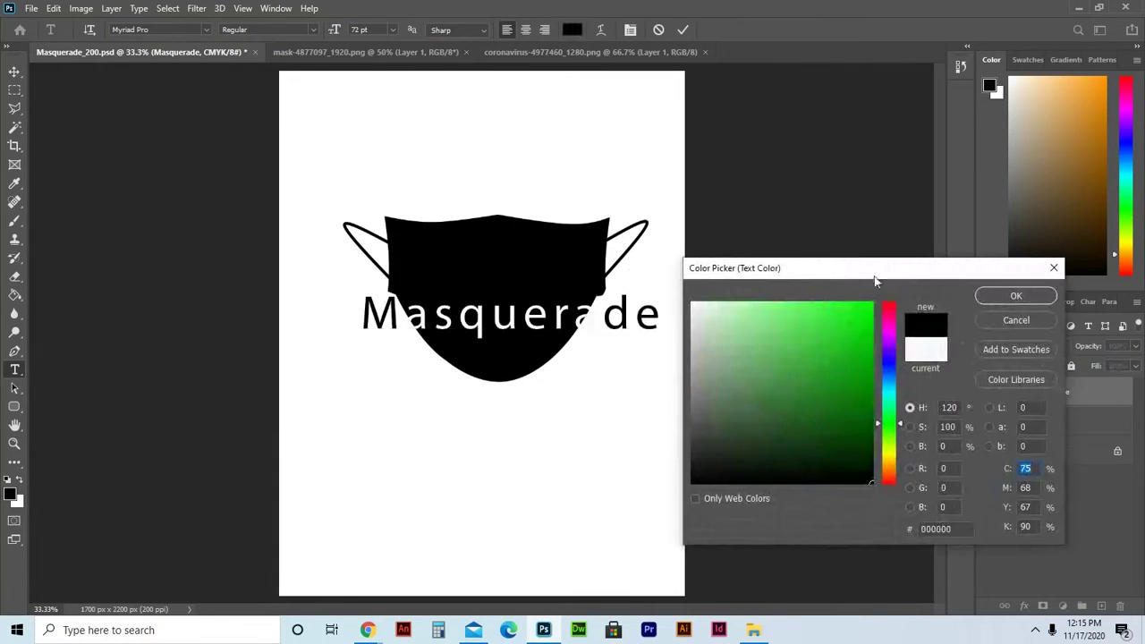
left_click(1016, 297)
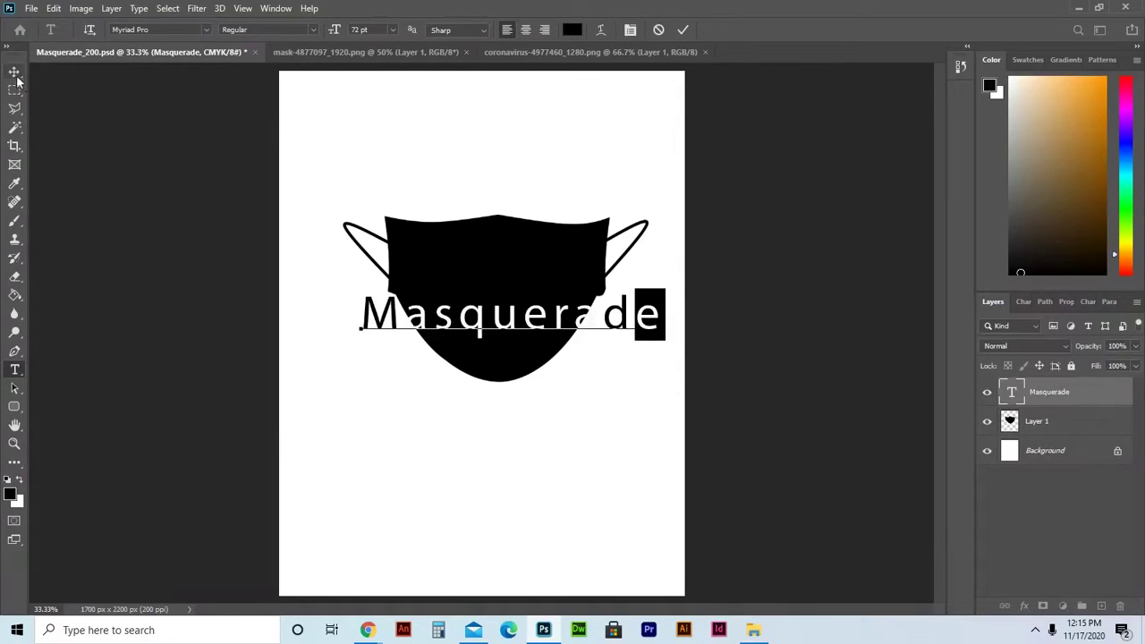
Finish editing the text and nudge the title slightly left and up, towards the mask's lower side corners.
key("v")
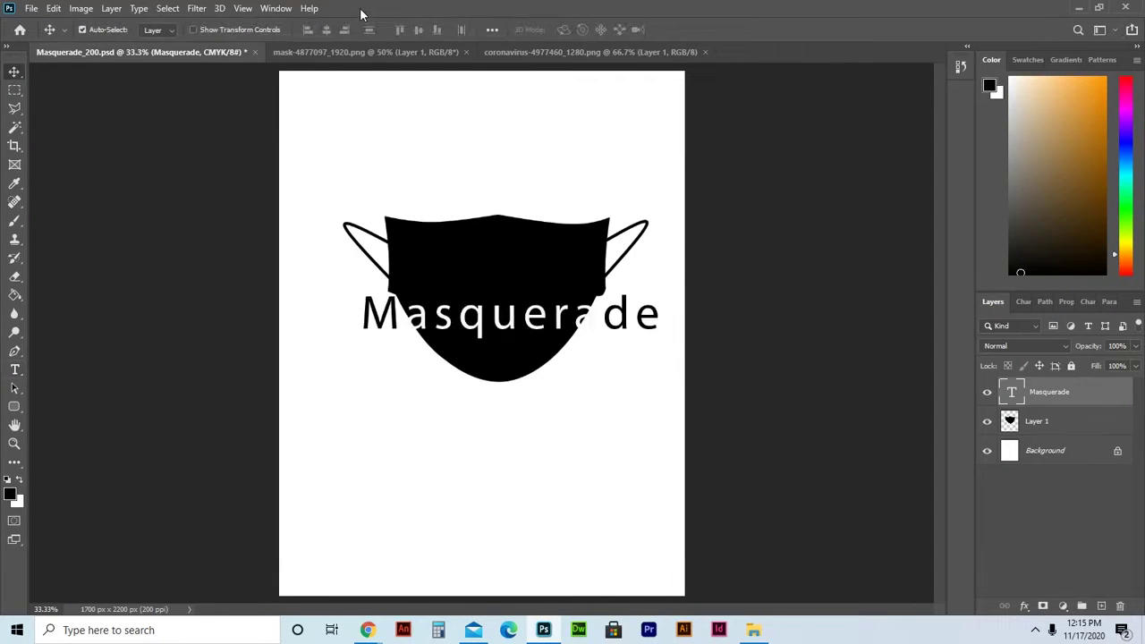
key("Left")
key("Left")
key("Left")
key("Left")
key("Left")
key("Left")
key("Left")
key("Left")
key("Left")
key("Left")
key("Left")
key("Left")
key("Left")
key("Left")
key("Left")
key("Left")
key("Left")
key("Left")
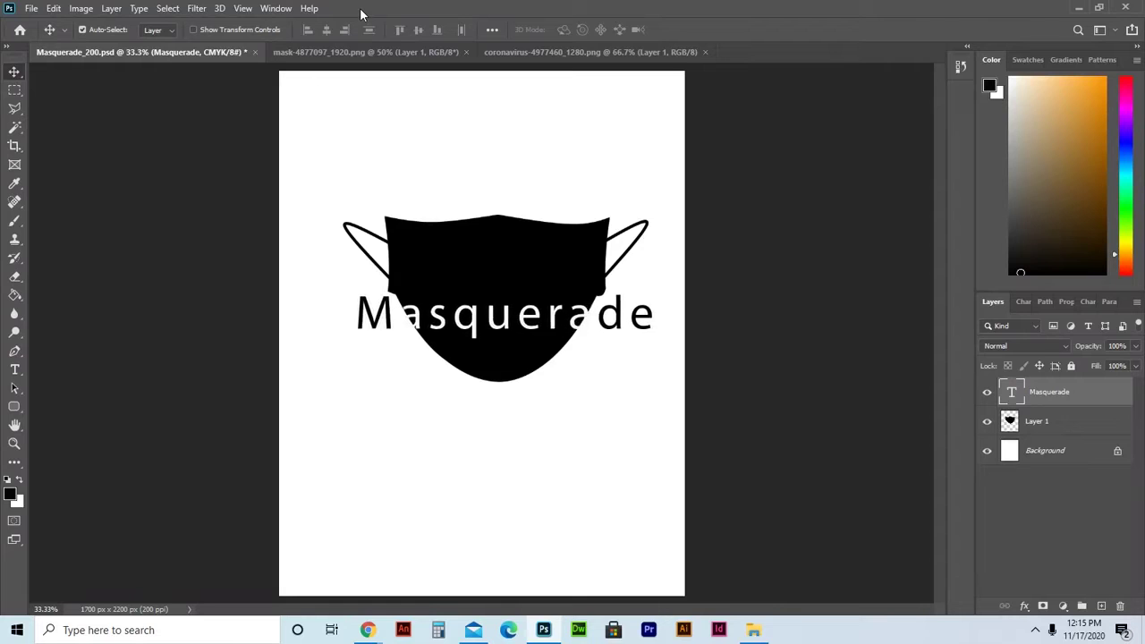
key("Up")
key("Up")
key("Up")
key("Up")
key("Up")
key("Up")
key("Up")
key("Up")
key("Up")
key("Up")
key("Up")
key("Up")
key("Up")
key("Up")
key("Up")
key("Up")
key("Up")
key("Up")
key("Up")
key("Up")
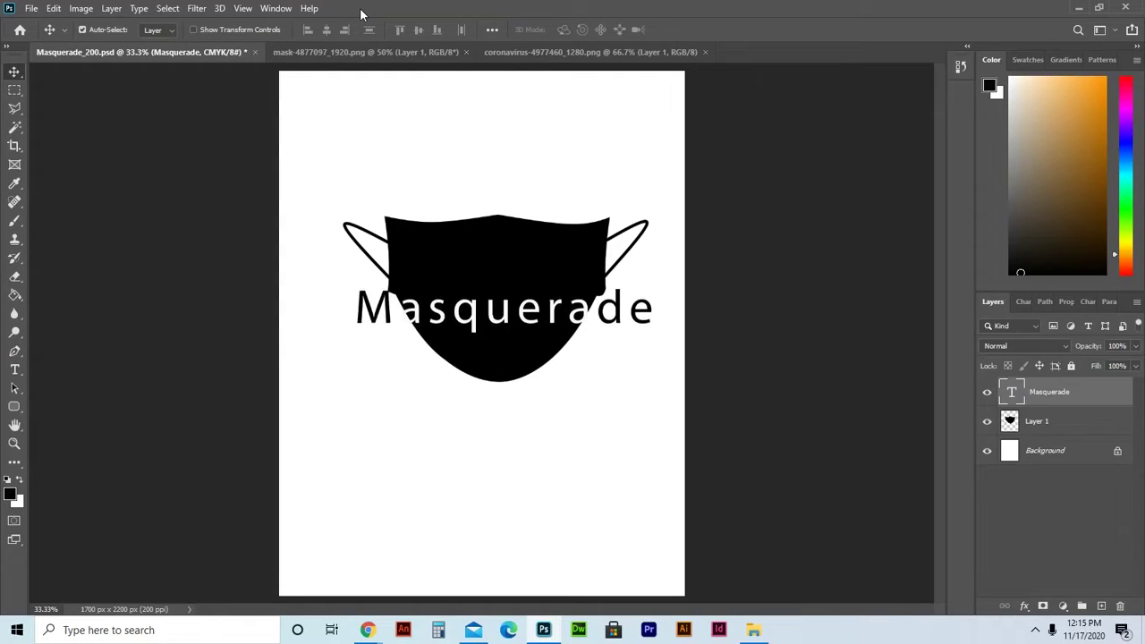
key("Up")
key("Up")
key("Up")
key("Up")
key("Up")
key("Up")
key("Up")
key("Up")
key("Up")
key("Up")
key("Up")
key("Up")
key("Up")
key("Up")
key("Up")
key("Up")
key("Up")
key("Up")
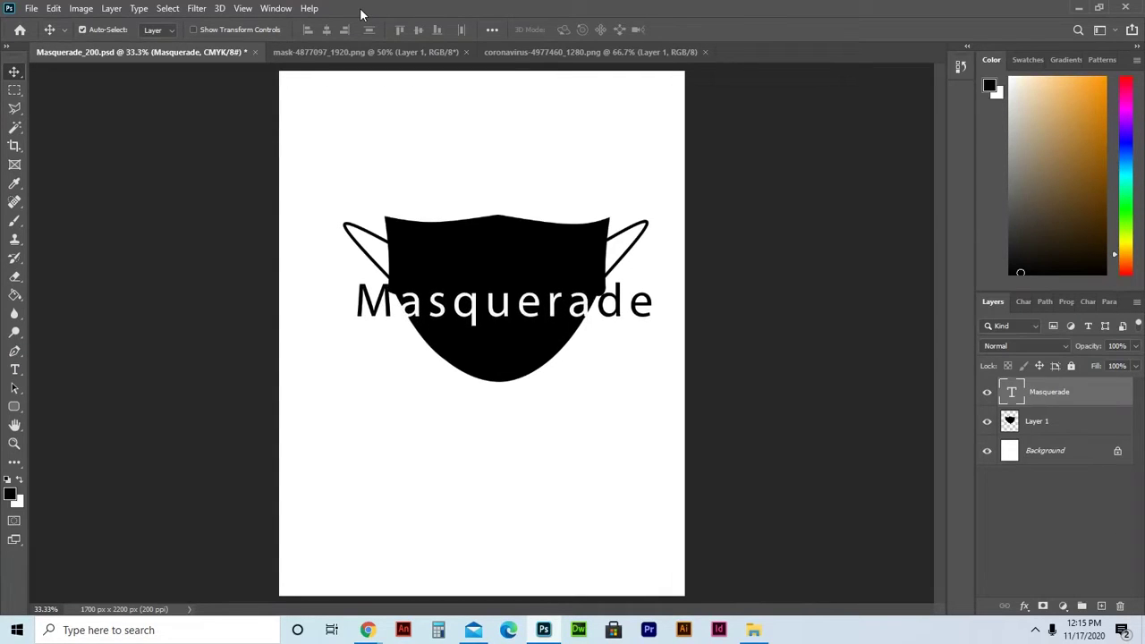
key("Up")
key("Up")
key("Up")
key("Up")
key("Up")
key("Up")
key("Up")
key("Up")
key("Up")
key("Up")
key("Up")
key("Up")
key("Up")
key("Up")
key("Up")
key("Up")
key("Up")
key("Up")
key("Up")
key("Up")
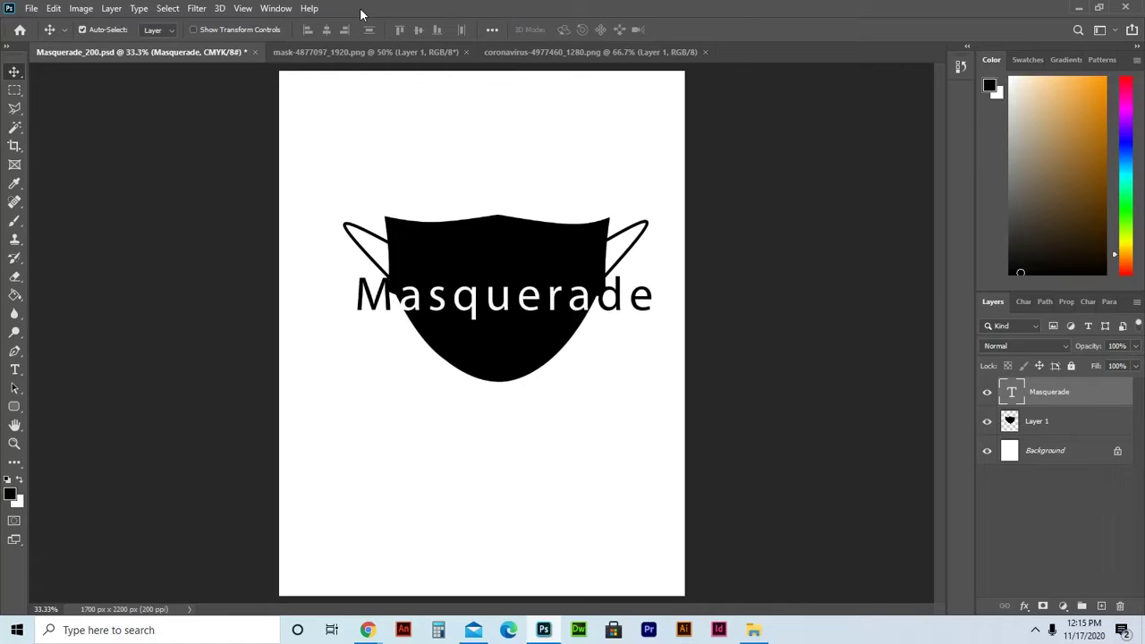
Nudge the title slightly up and right so it lies higher across the mask.
key("Up")
key("Up")
key("Up")
key("Up")
key("Up")
key("Up")
key("Up")
key("Up")
key("Up")
key("Up")
key("Up")
key("Up")
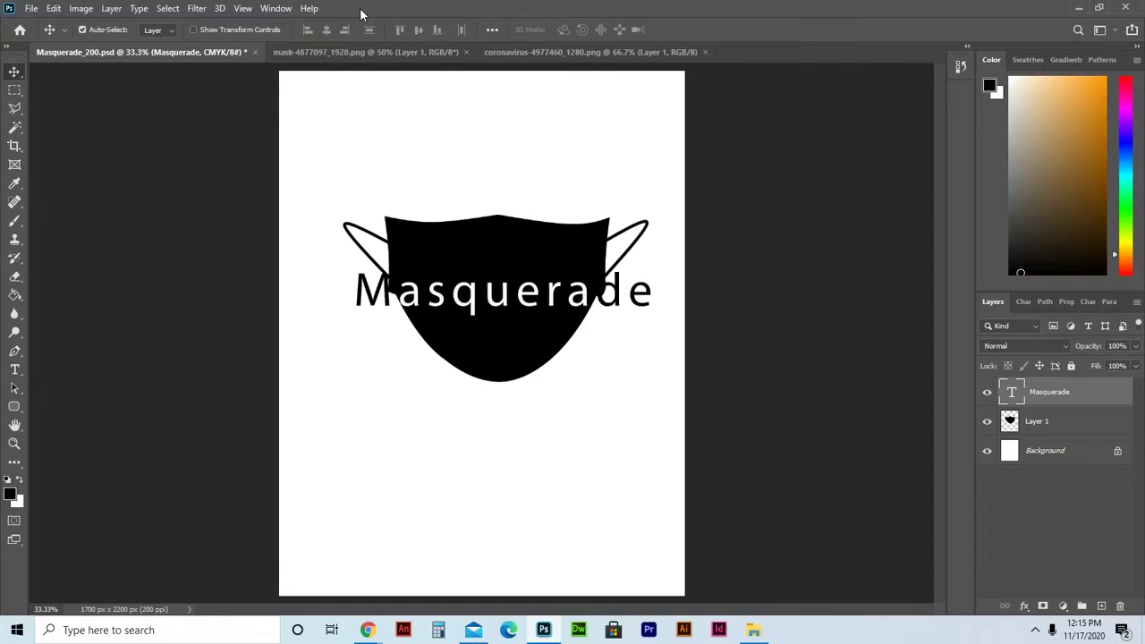
key("Right")
key("Right")
key("Right")
key("Right")
key("Right")
key("Right")
key("Right")
key("Right")
key("Up")
key("Up")
key("Up")
key("Up")
key("Up")
key("Up")
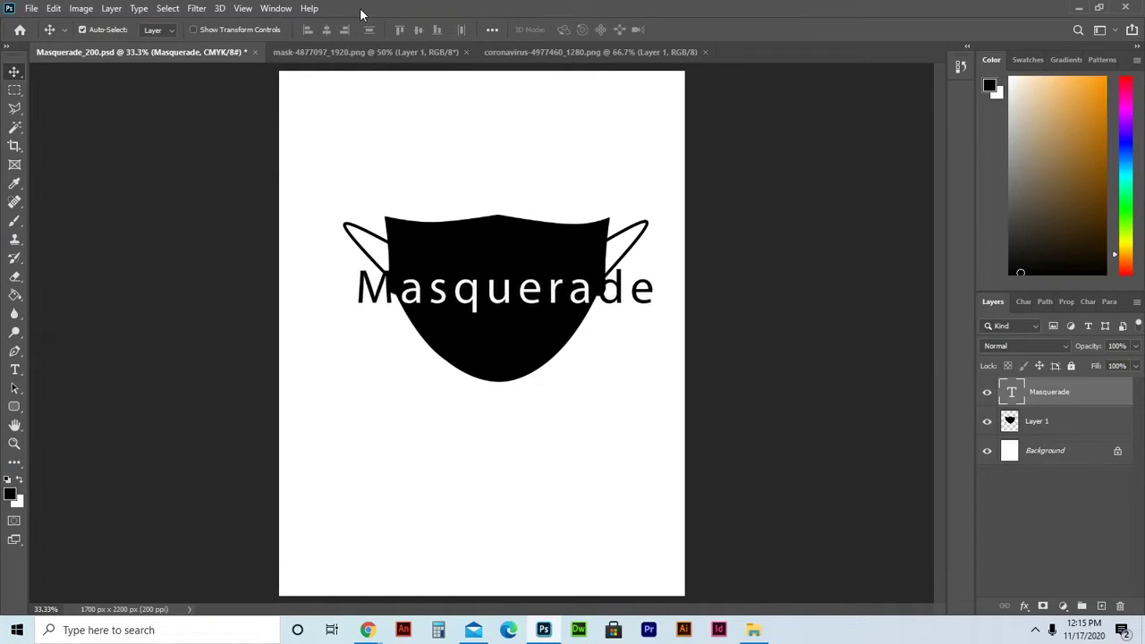
key("Right")
key("Right")
key("Right")
key("Right")
key("Right")
key("Right")
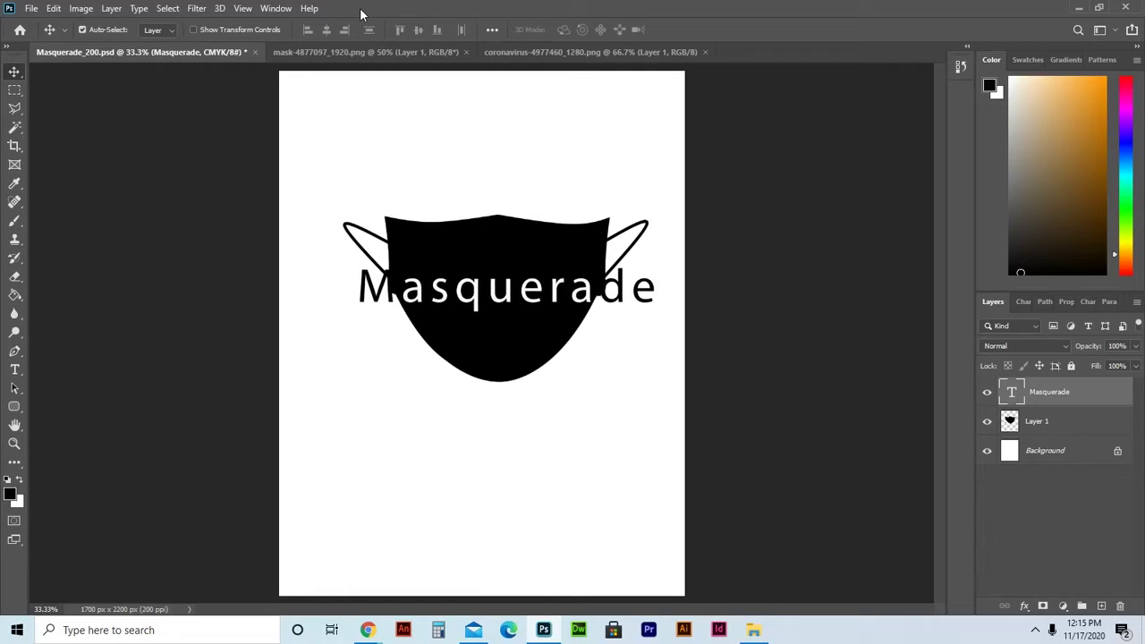
key("Right")
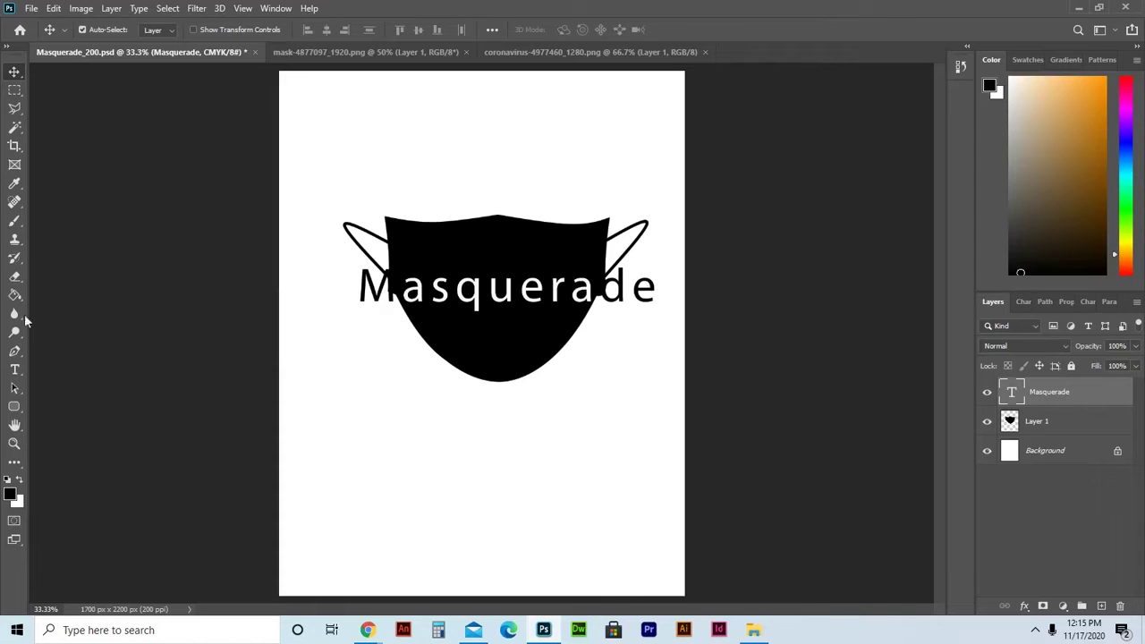
Move the Masquerade title above the mask and recolour all its letters black (#000000).
left_click(14, 369)
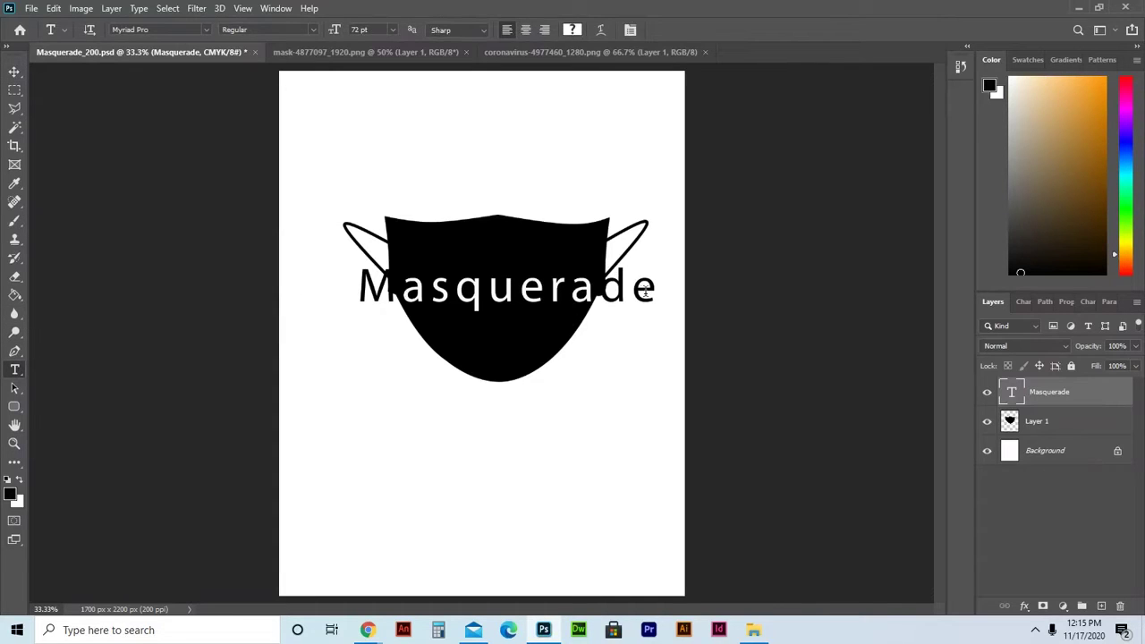
left_click_drag(650, 289, 333, 307)
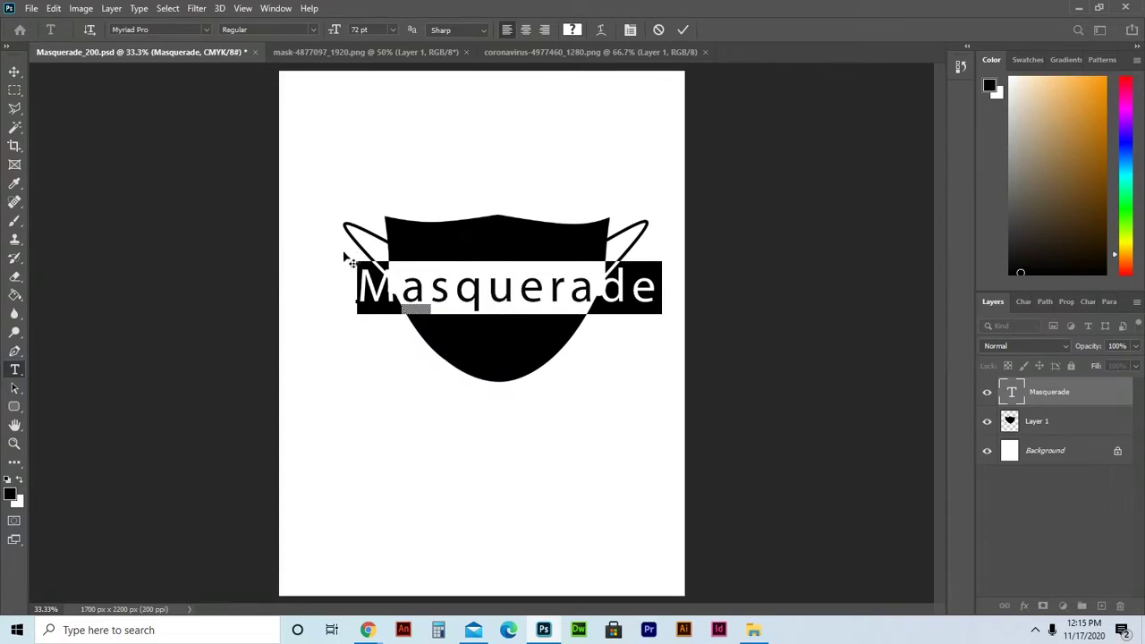
left_click(552, 305)
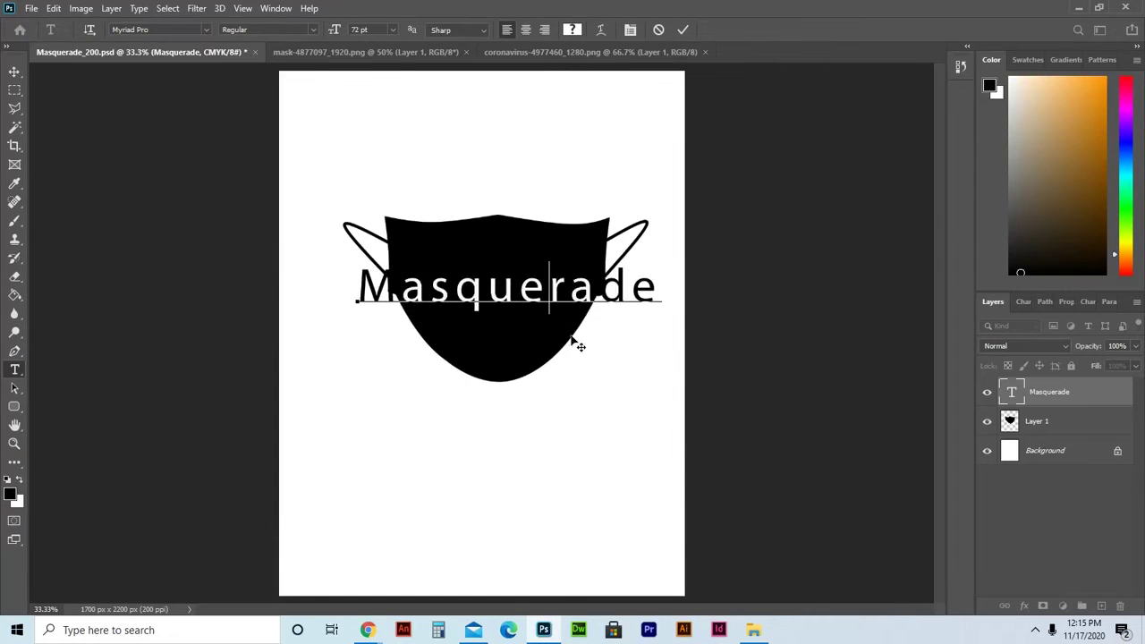
left_click_drag(614, 379, 593, 248)
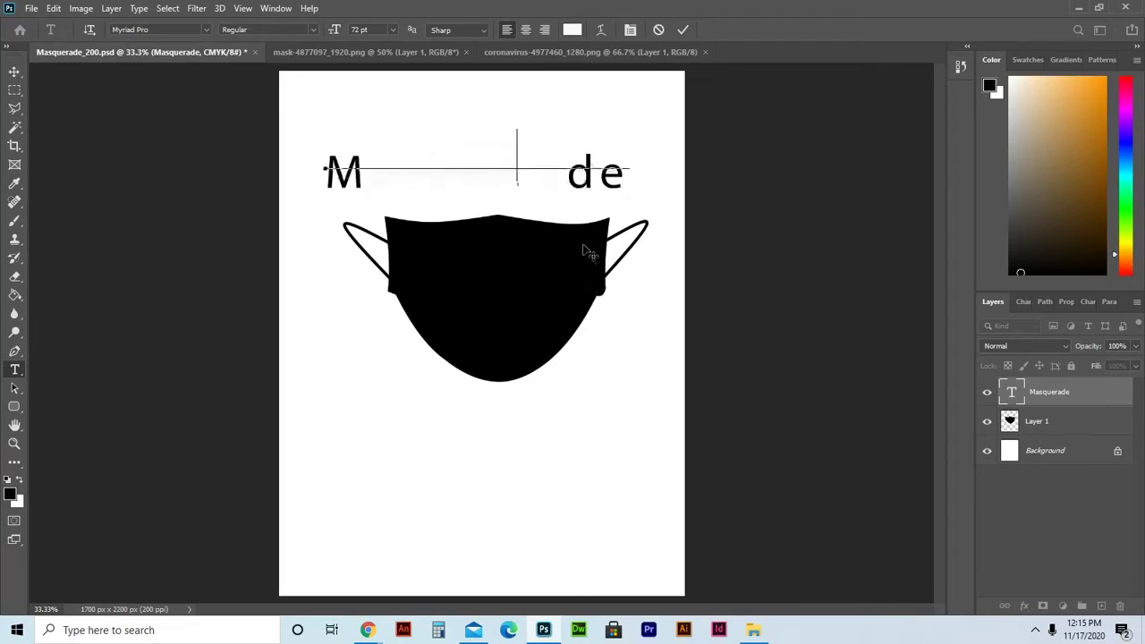
double_click(527, 149)
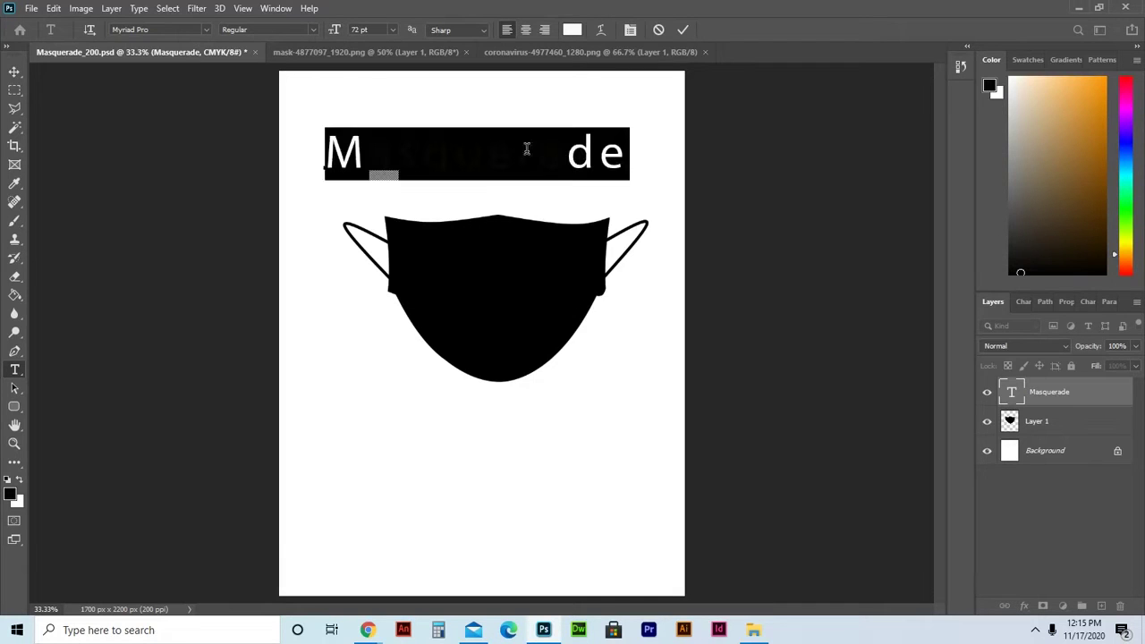
left_click(571, 29)
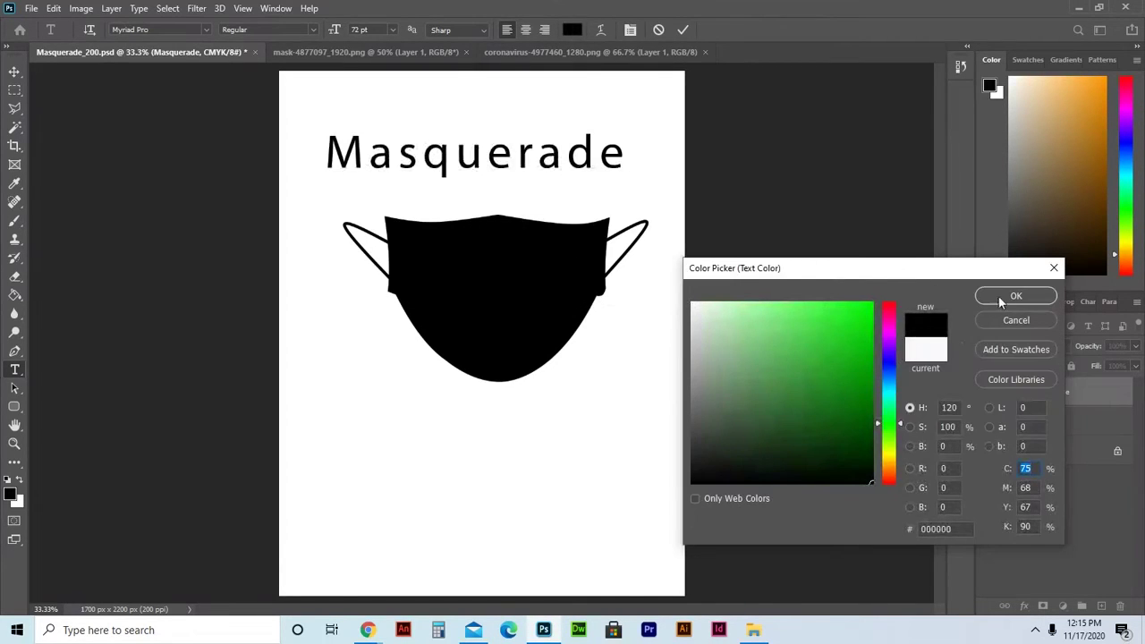
left_click(999, 304)
left_click(490, 156)
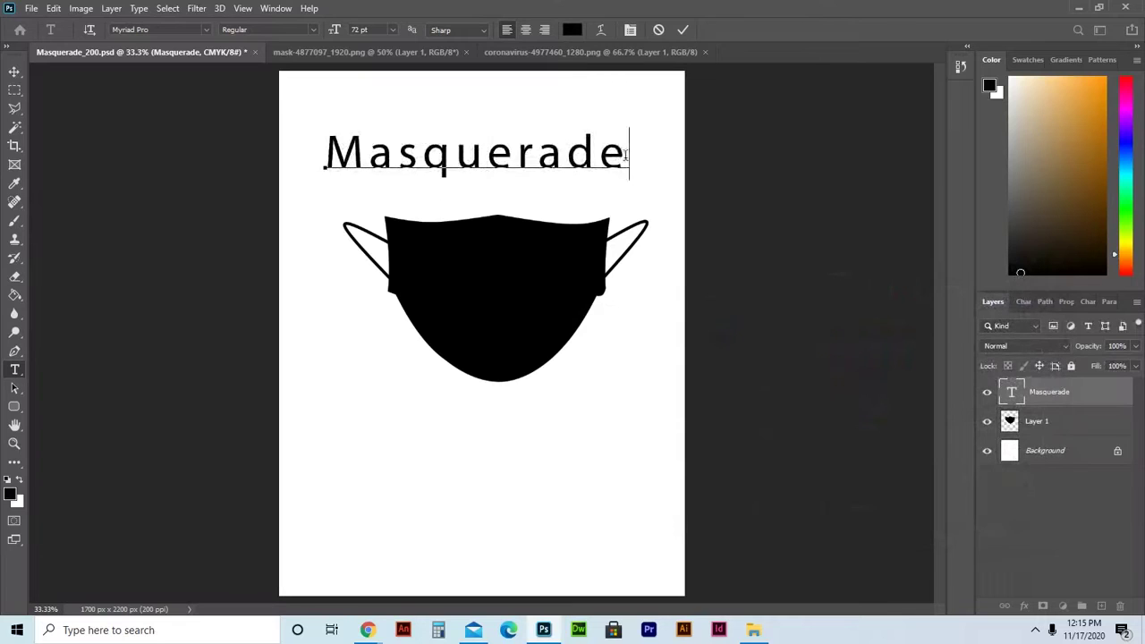
Change the whole title's font to Asphalt Black.
left_click_drag(629, 154, 200, 141)
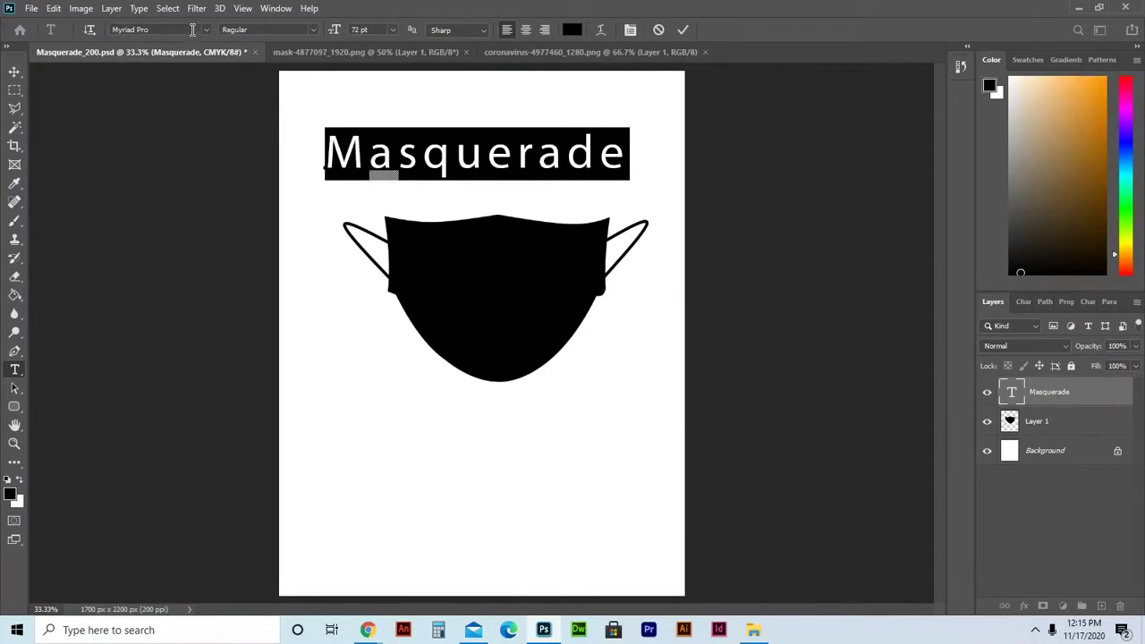
left_click(209, 29)
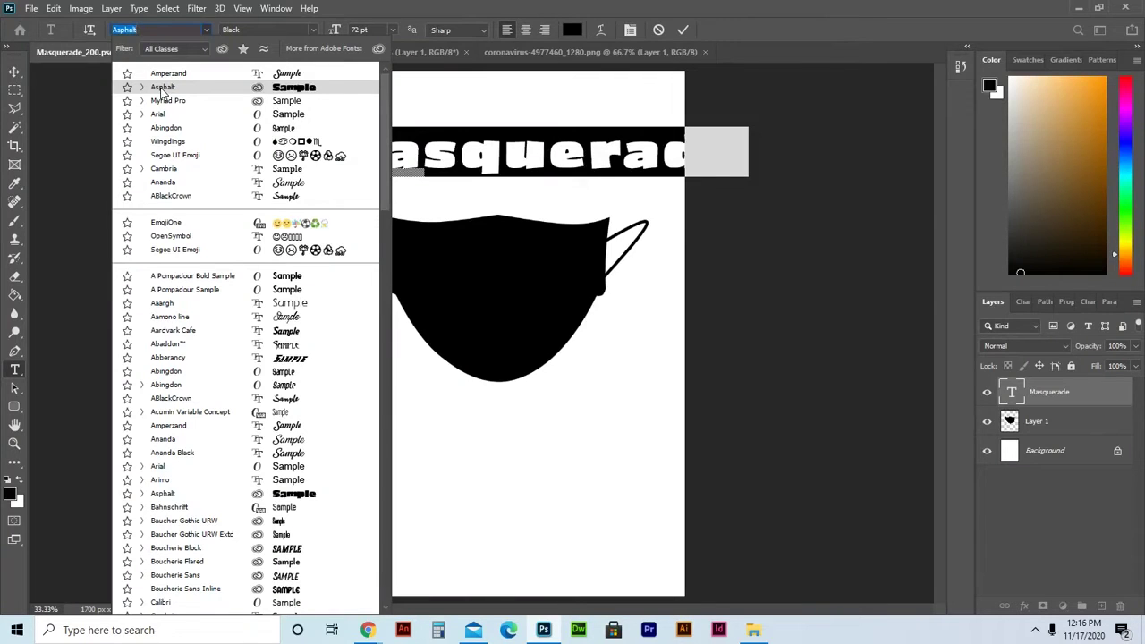
left_click(162, 87)
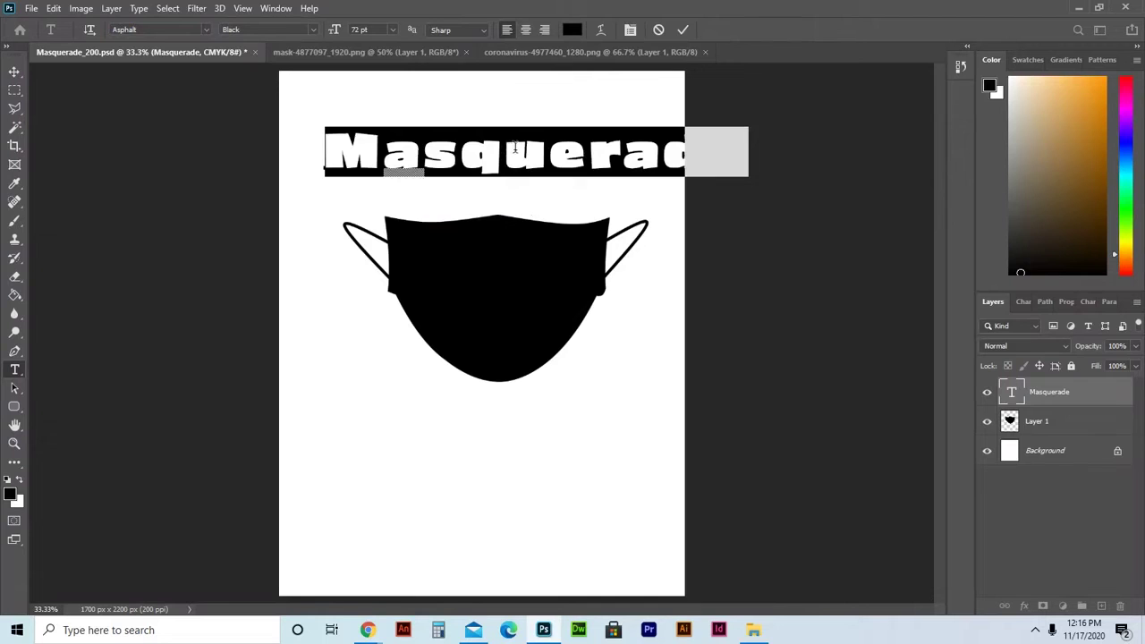
left_click(515, 150)
Place the title just below the mask and set its font size to 60 pt.
left_click_drag(537, 143, 510, 351)
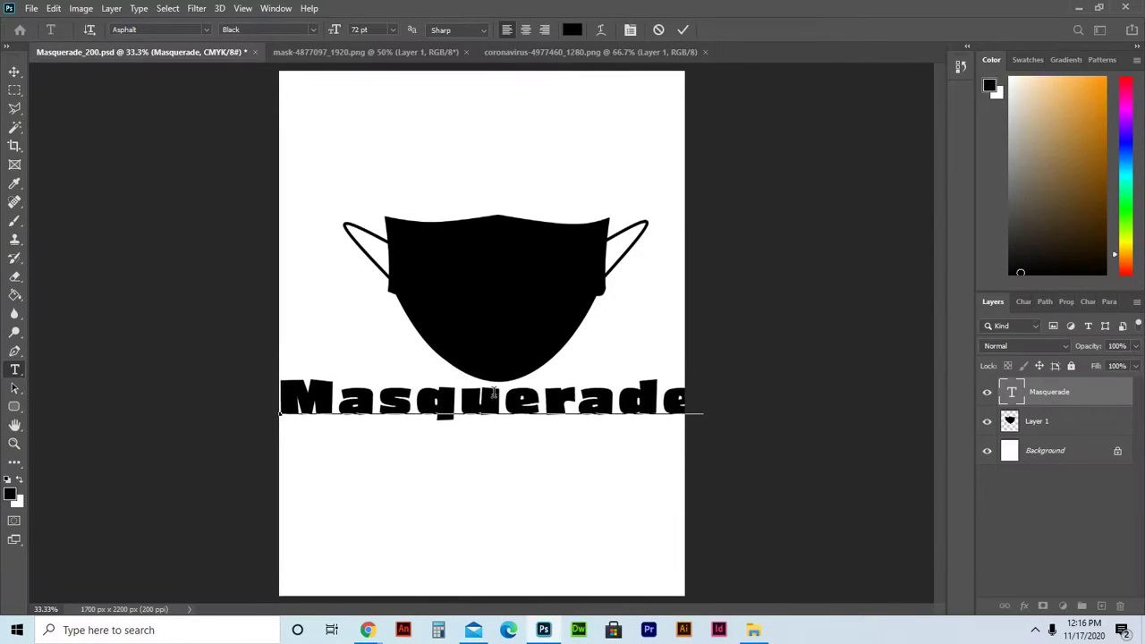
double_click(494, 391)
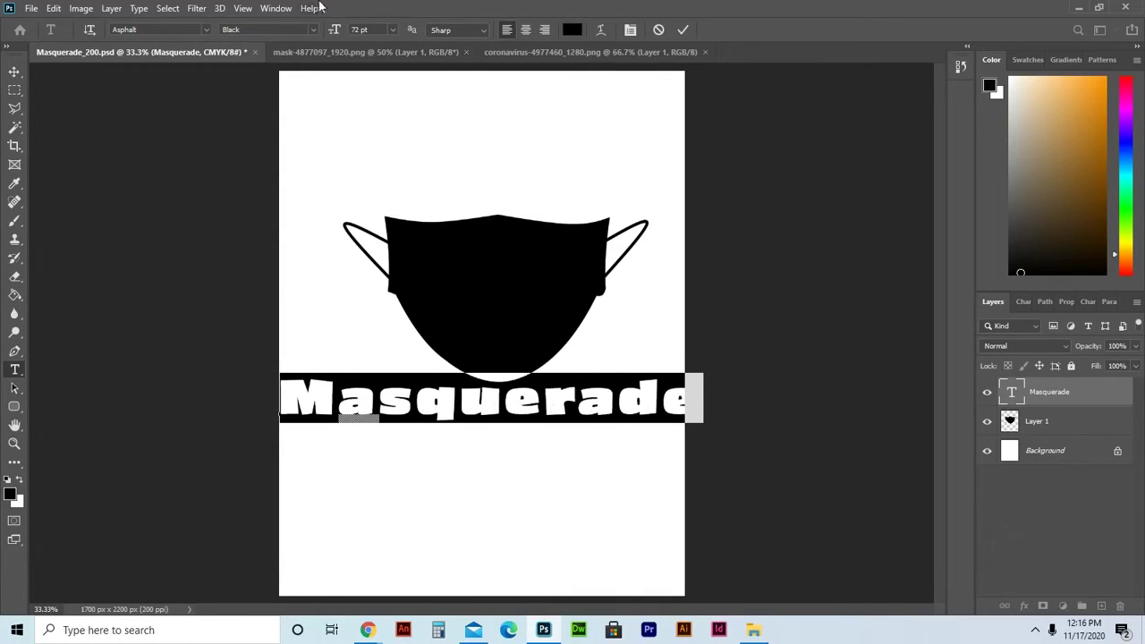
left_click(392, 30)
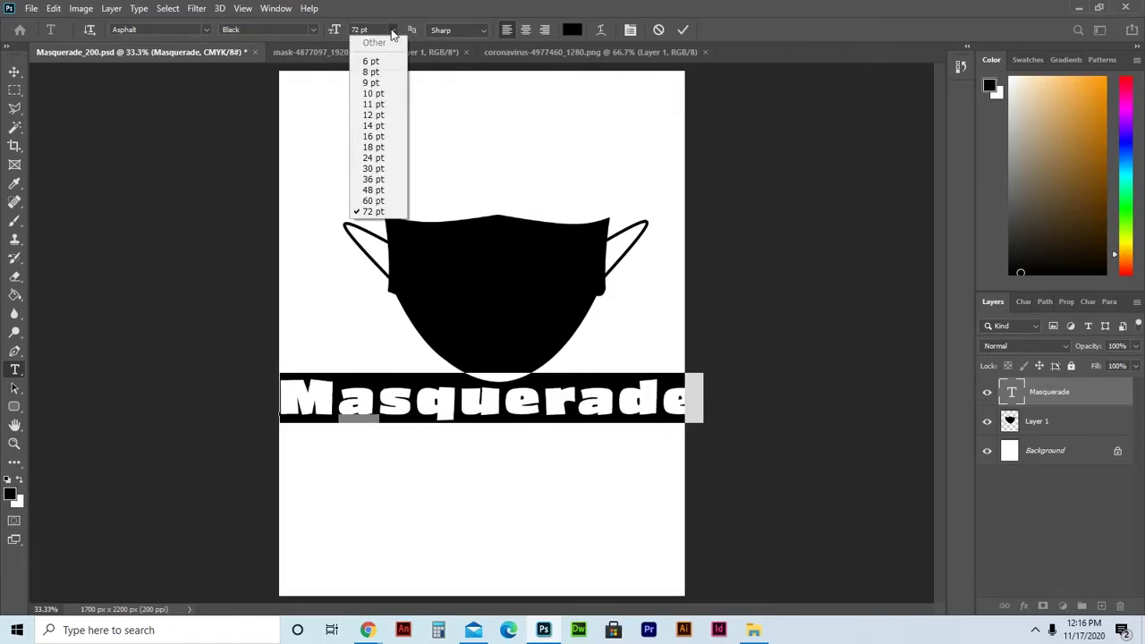
left_click(366, 204)
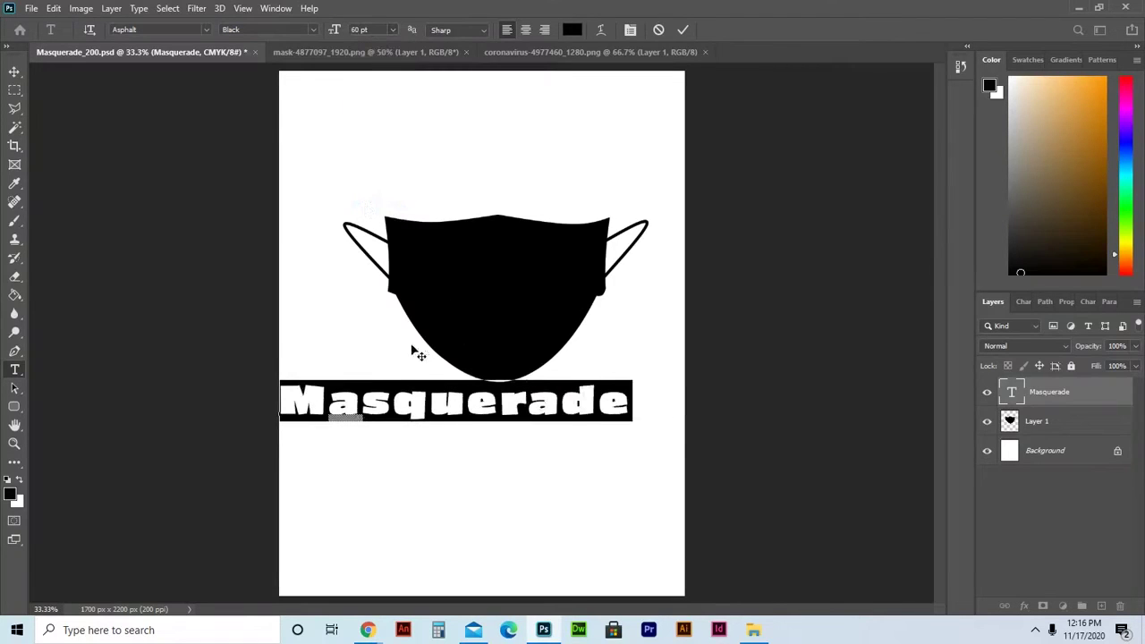
left_click(426, 398)
left_click_drag(399, 351, 432, 375)
Select the title text and display the Character settings as a floating panel beside the poster.
double_click(450, 408)
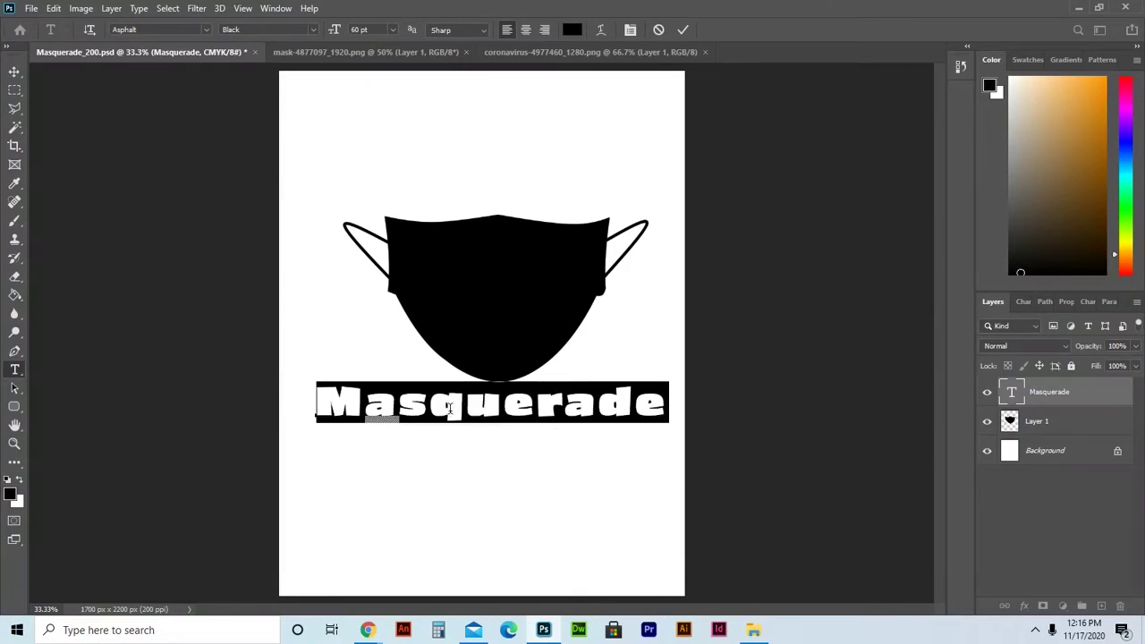
left_click(276, 9)
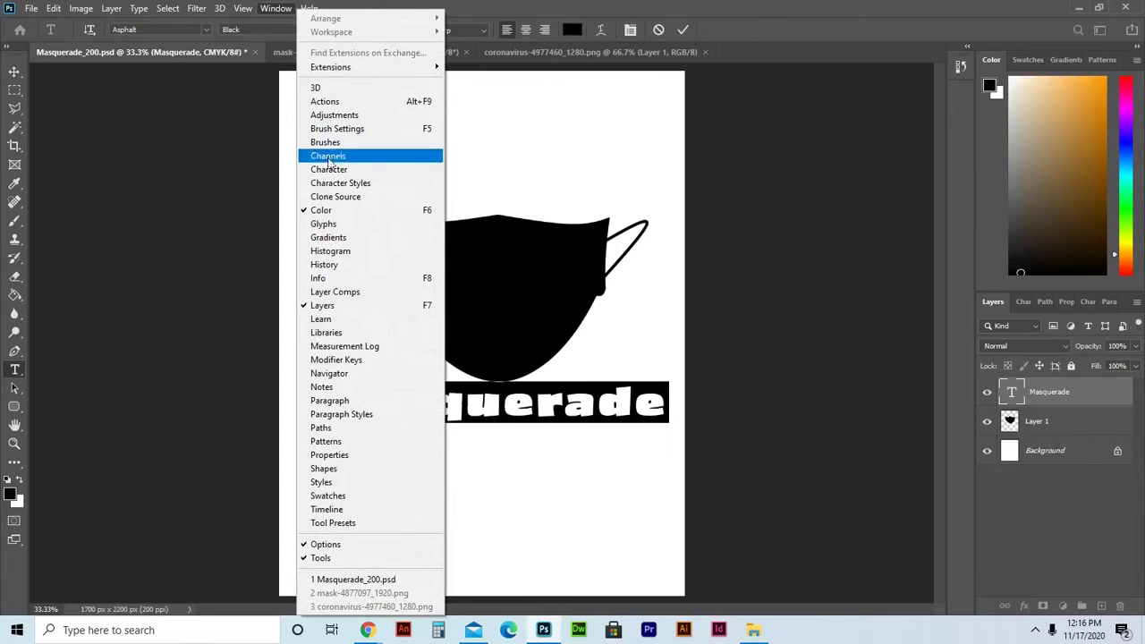
left_click(332, 170)
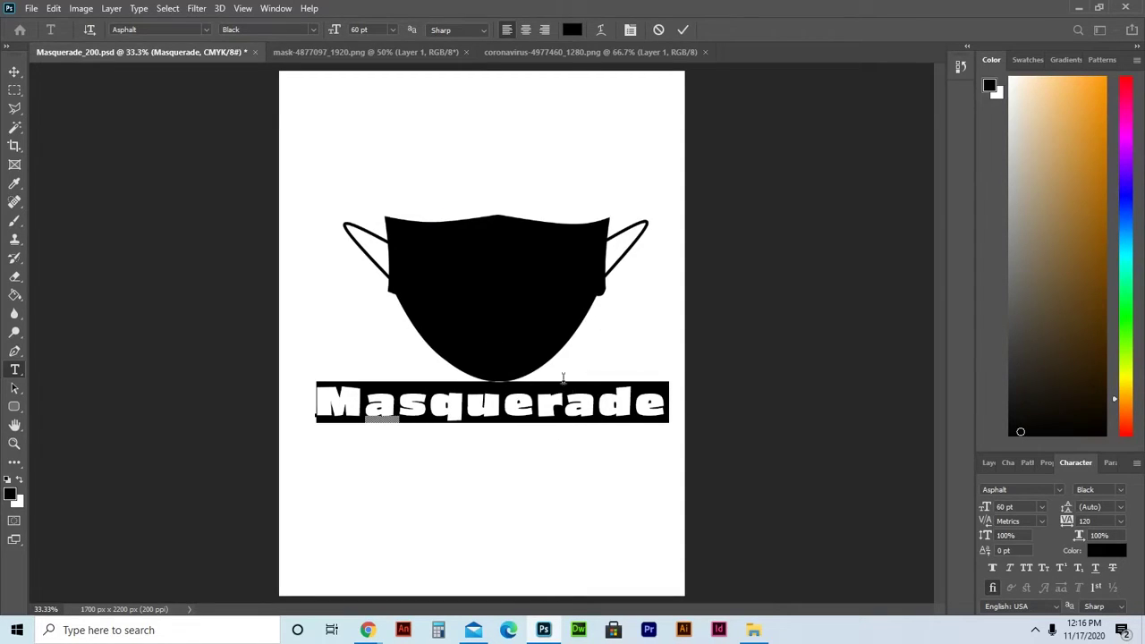
left_click(277, 9)
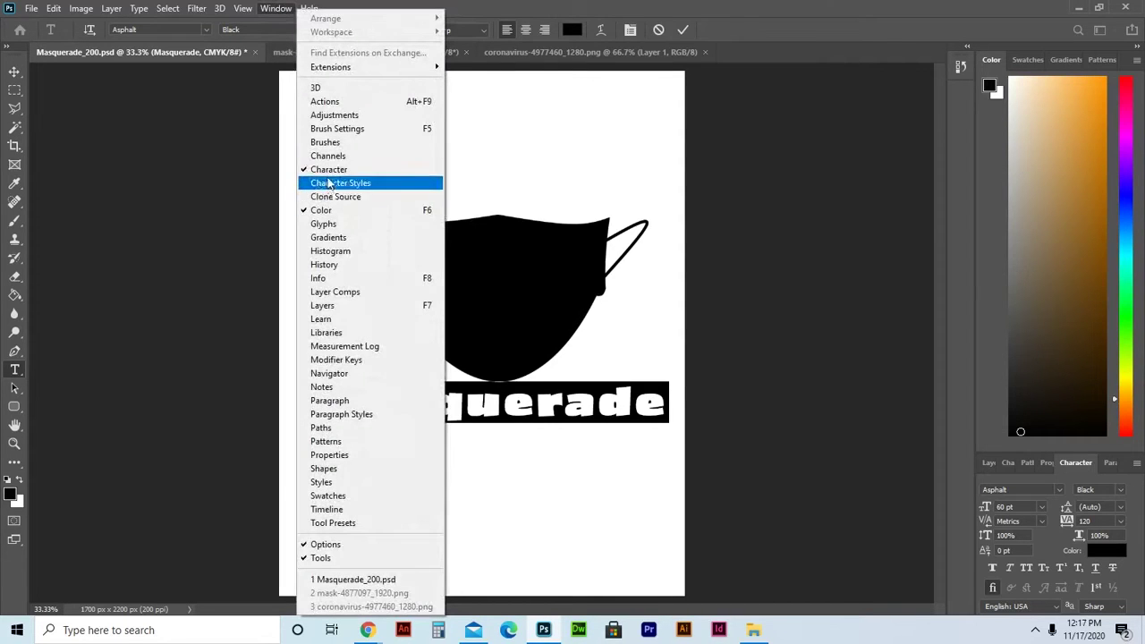
left_click(327, 170)
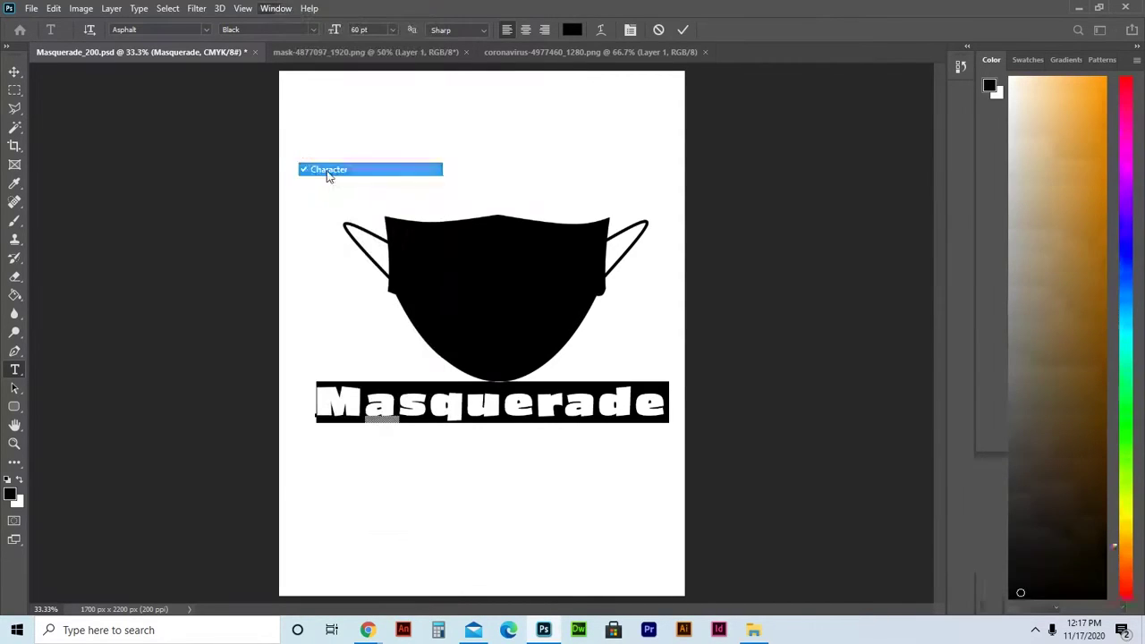
left_click(275, 9)
left_click(333, 172)
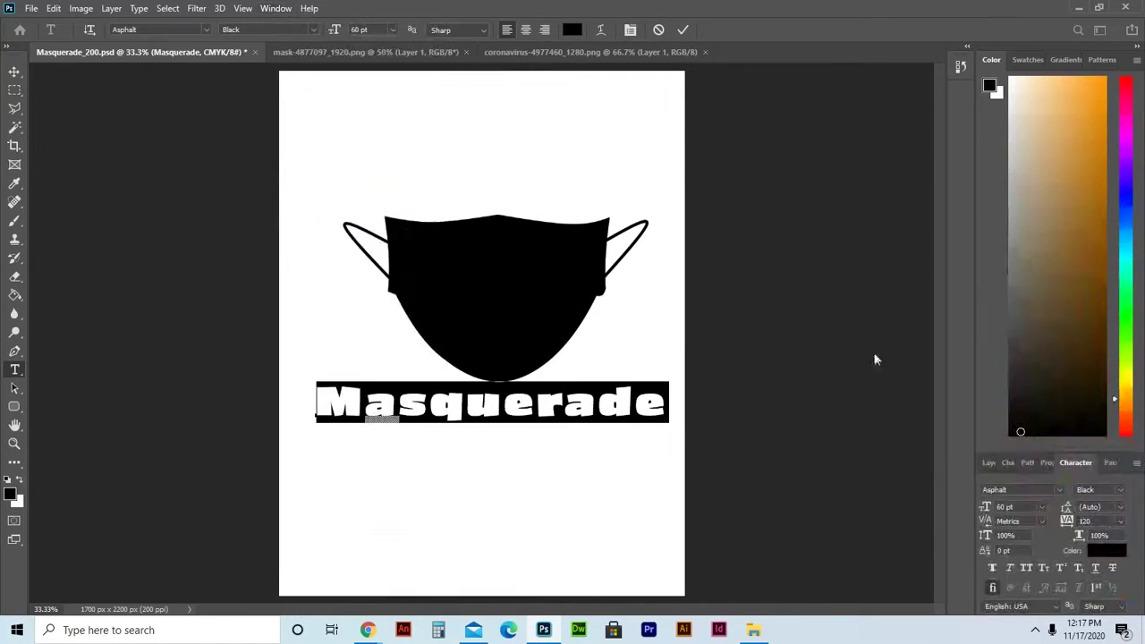
left_click_drag(988, 399, 850, 135)
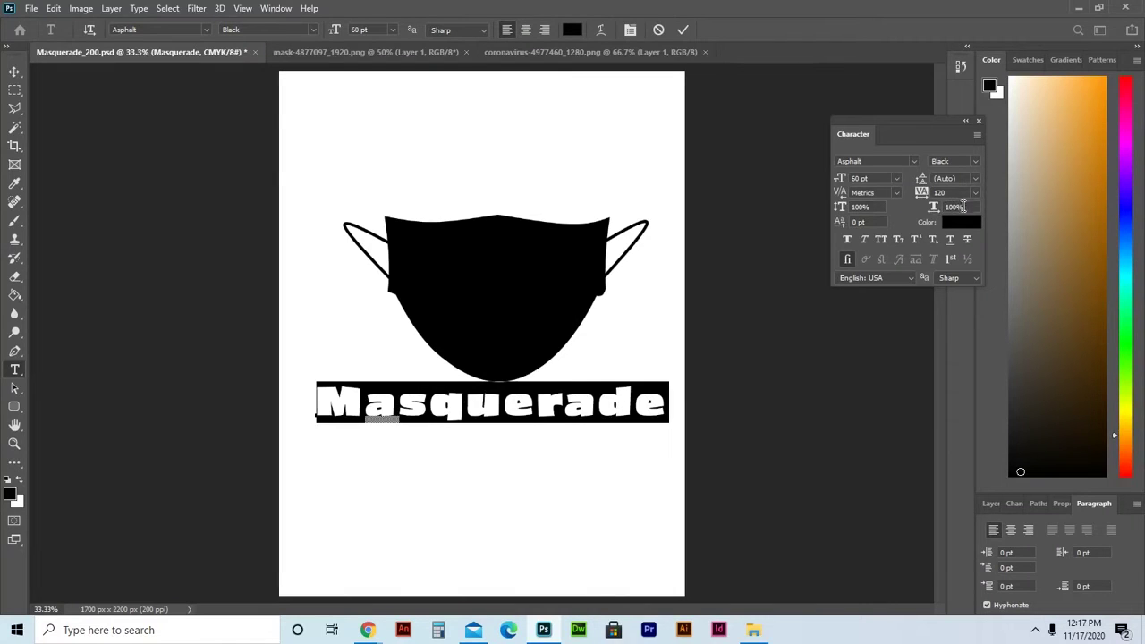
Set the title's horizontal scale to 80% and centre the title beneath the mask.
left_click(922, 208)
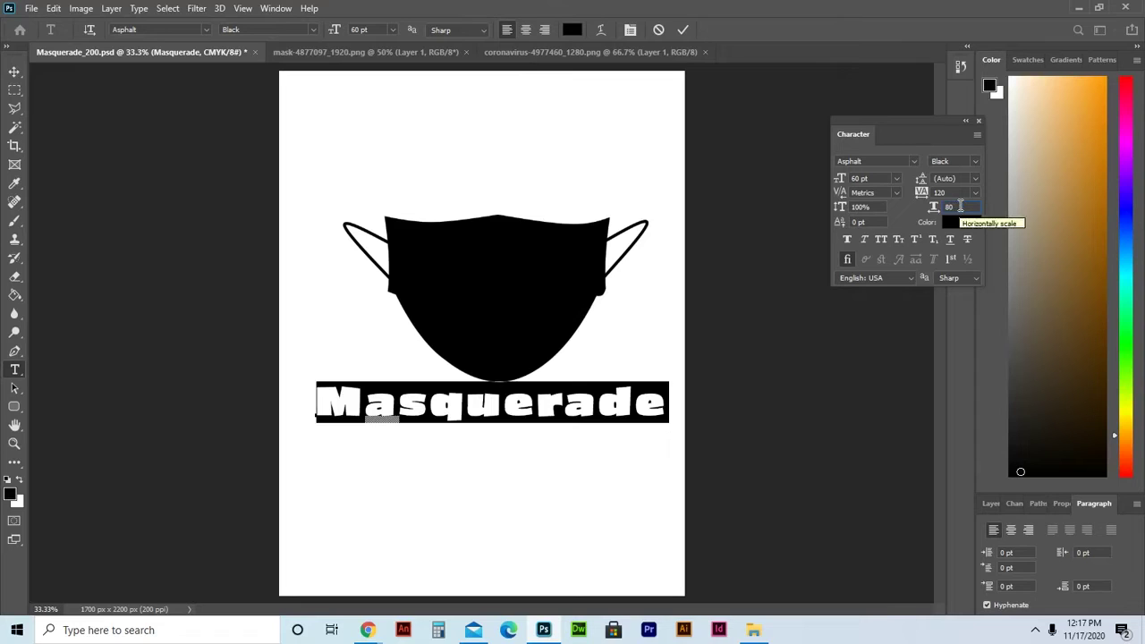
key("Tab")
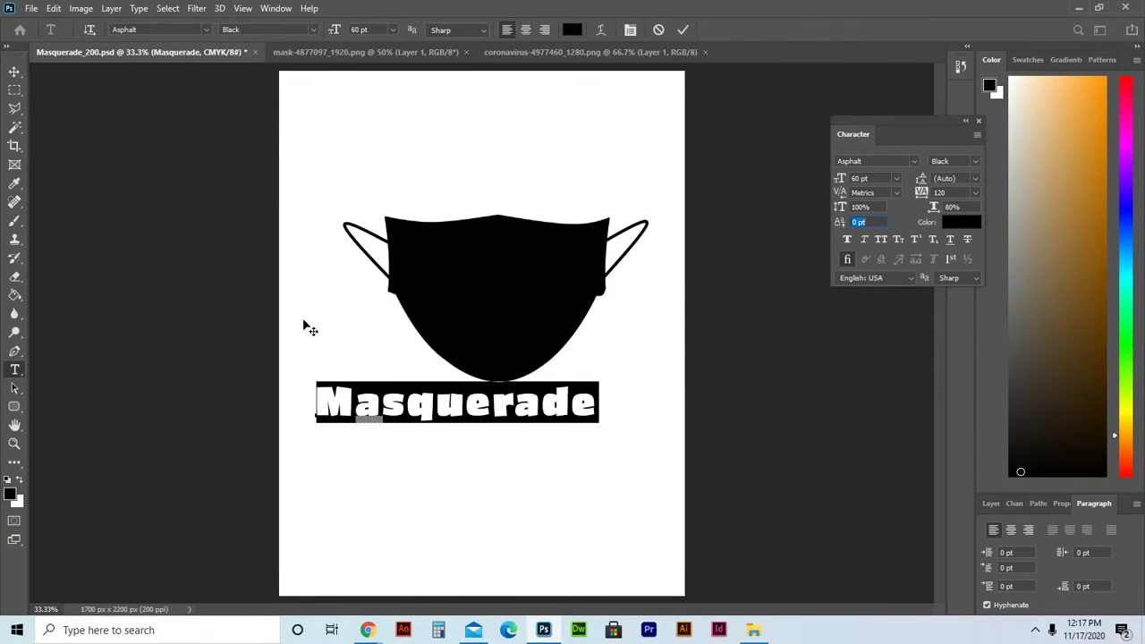
left_click(14, 72)
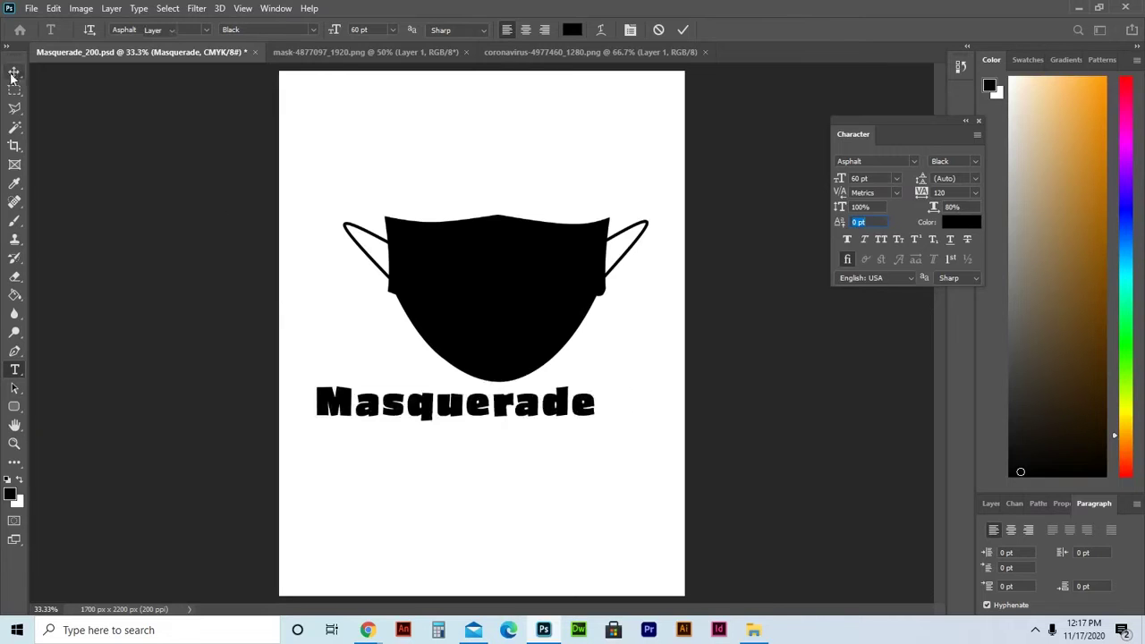
left_click_drag(444, 408, 495, 405)
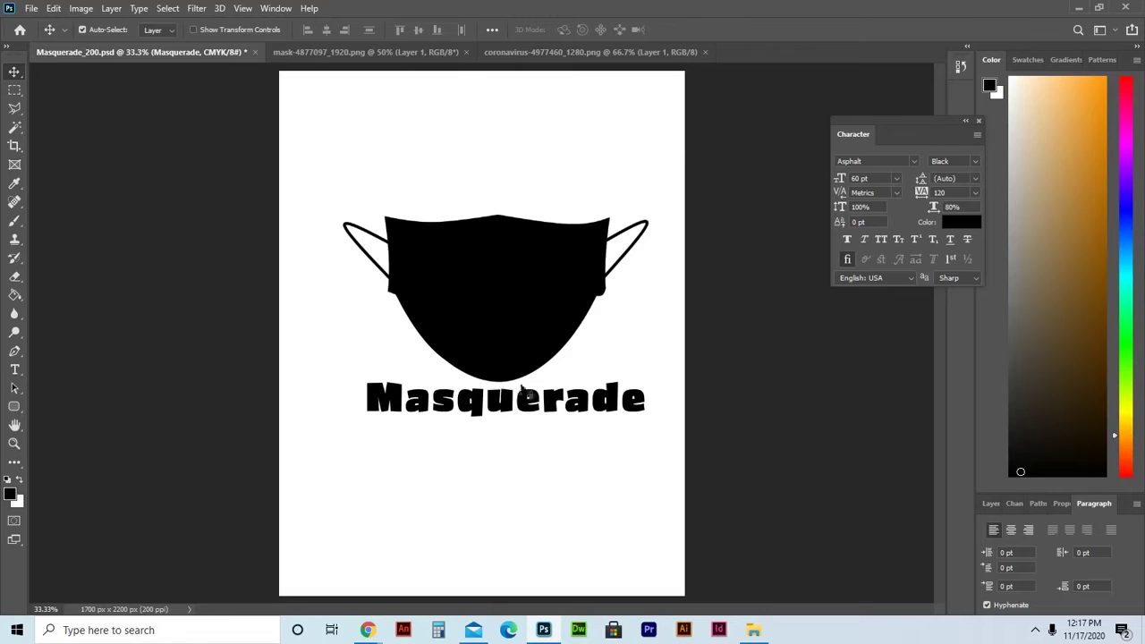
Warp the Masquerade title with the horizontal Arc style, using a -75% bend and -1% horizontal distortion.
left_click(15, 370)
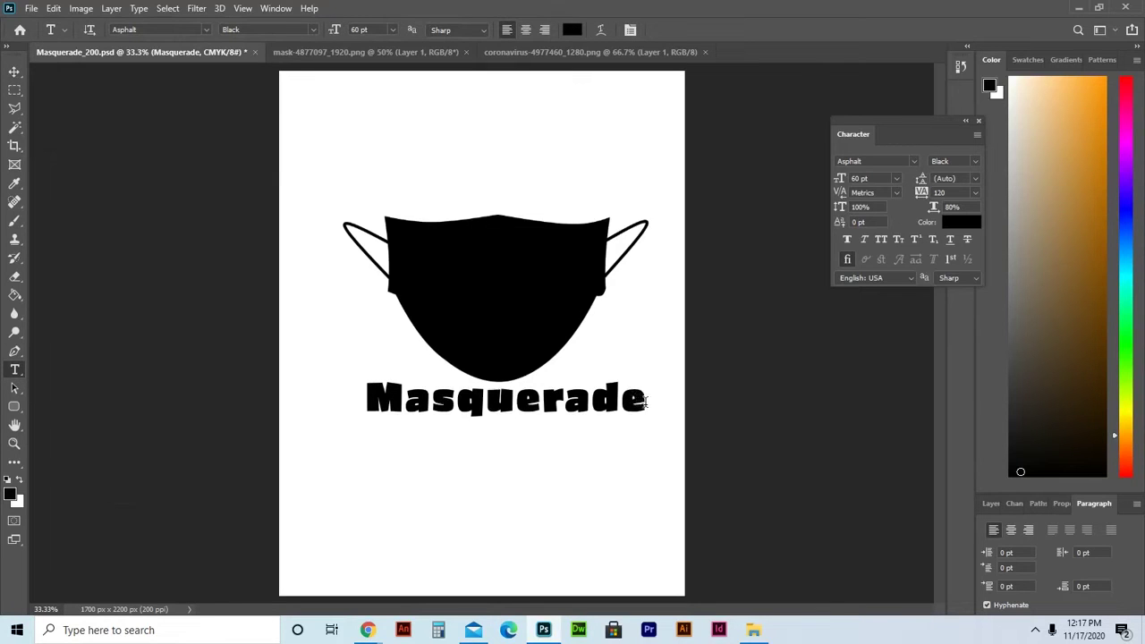
left_click_drag(646, 400, 348, 365)
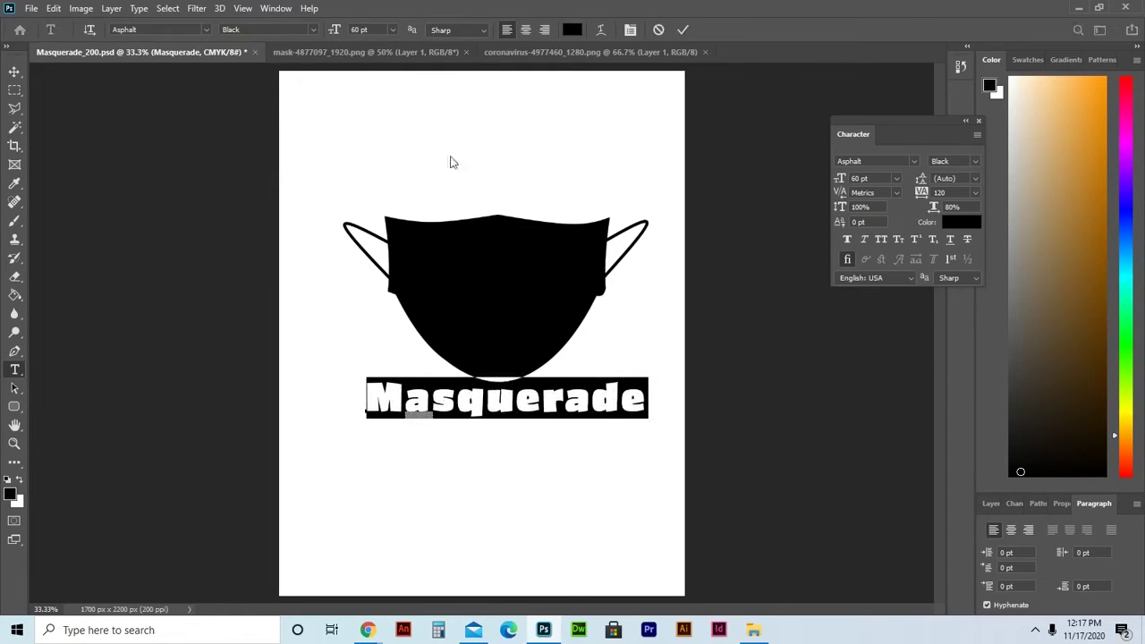
left_click(602, 29)
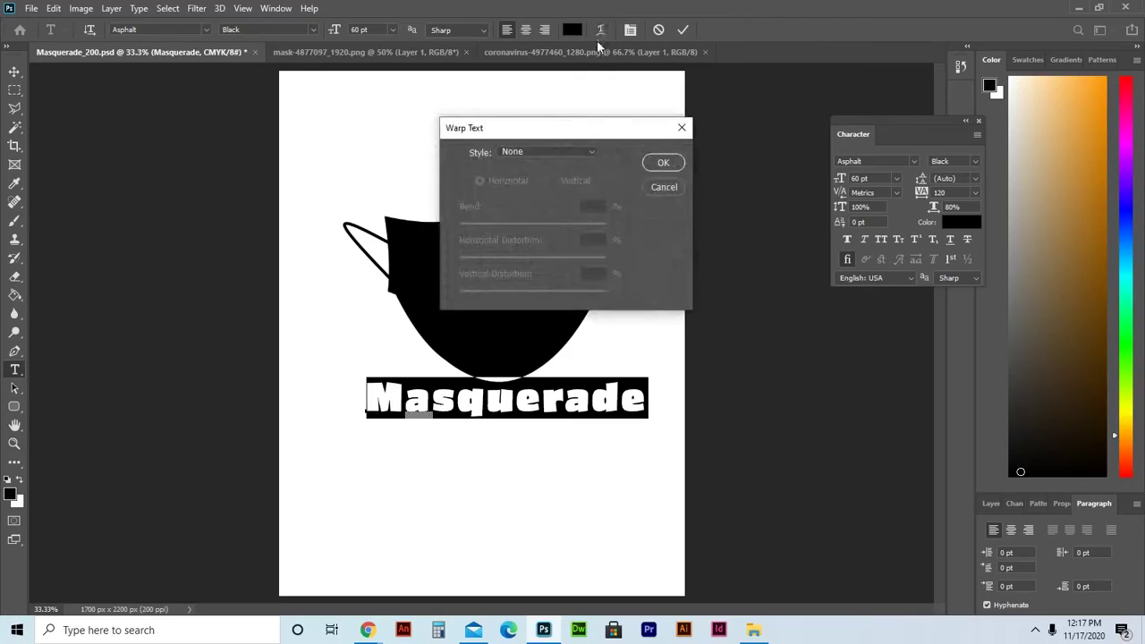
left_click(590, 152)
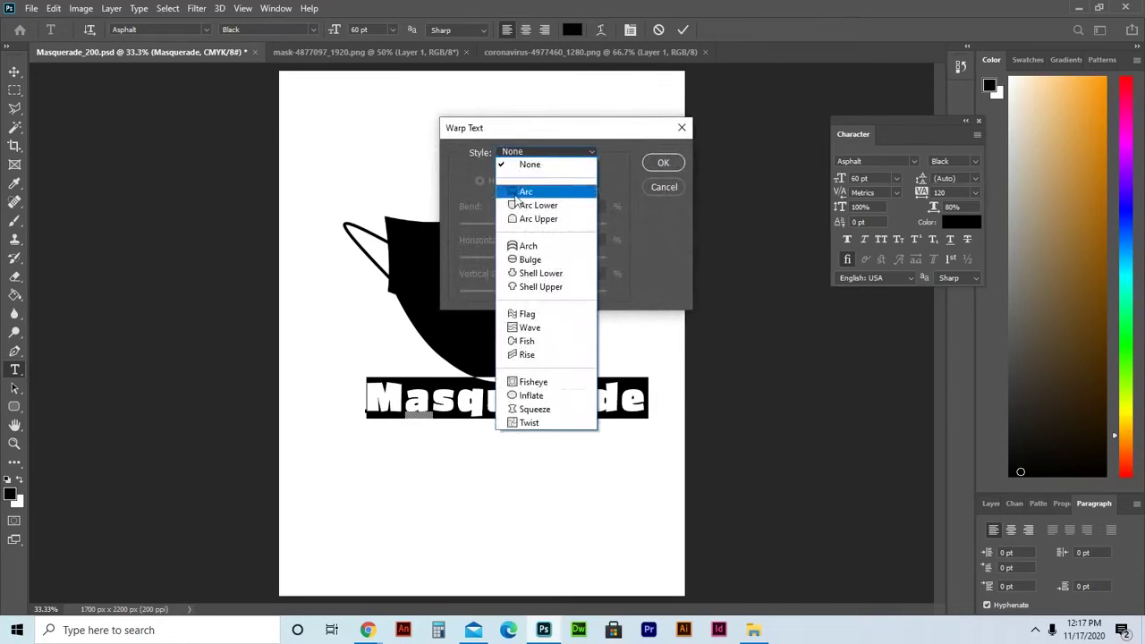
left_click(523, 189)
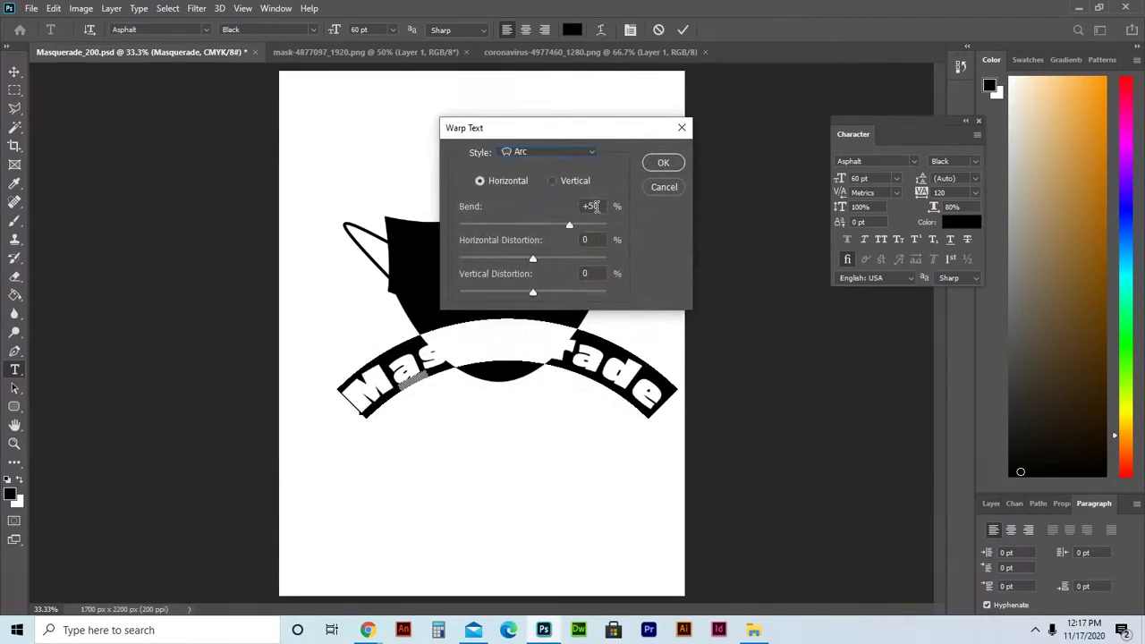
left_click_drag(570, 227, 479, 213)
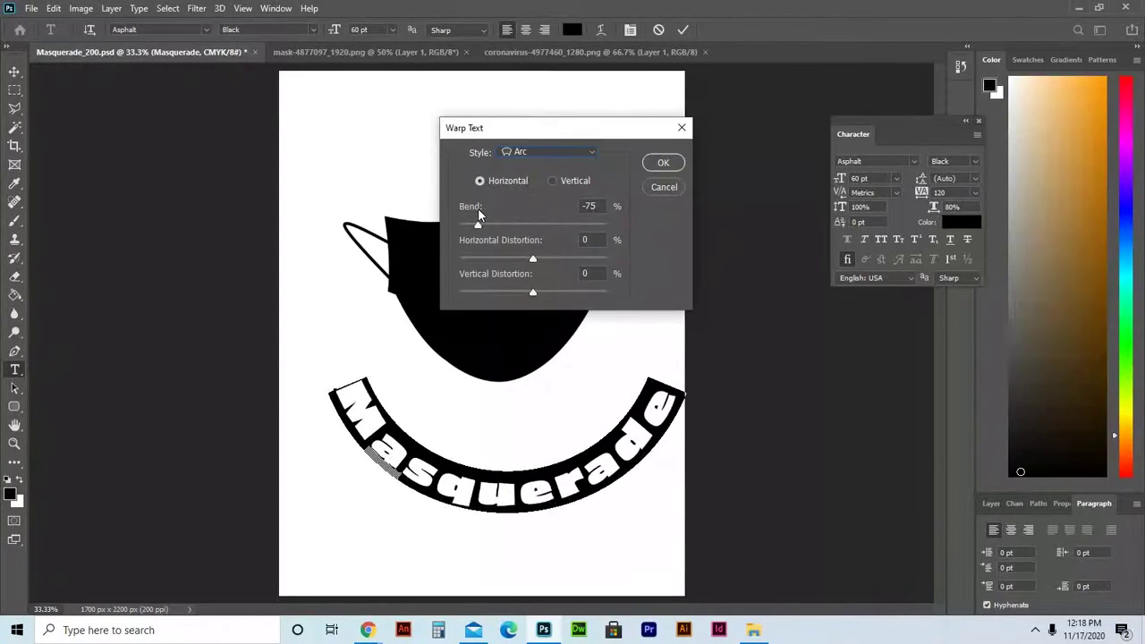
left_click(479, 214)
mouse_move(532, 259)
left_mouse_down()
mouse_move(507, 261)
mouse_move(544, 266)
mouse_move(531, 273)
left_mouse_up()
left_click(663, 162)
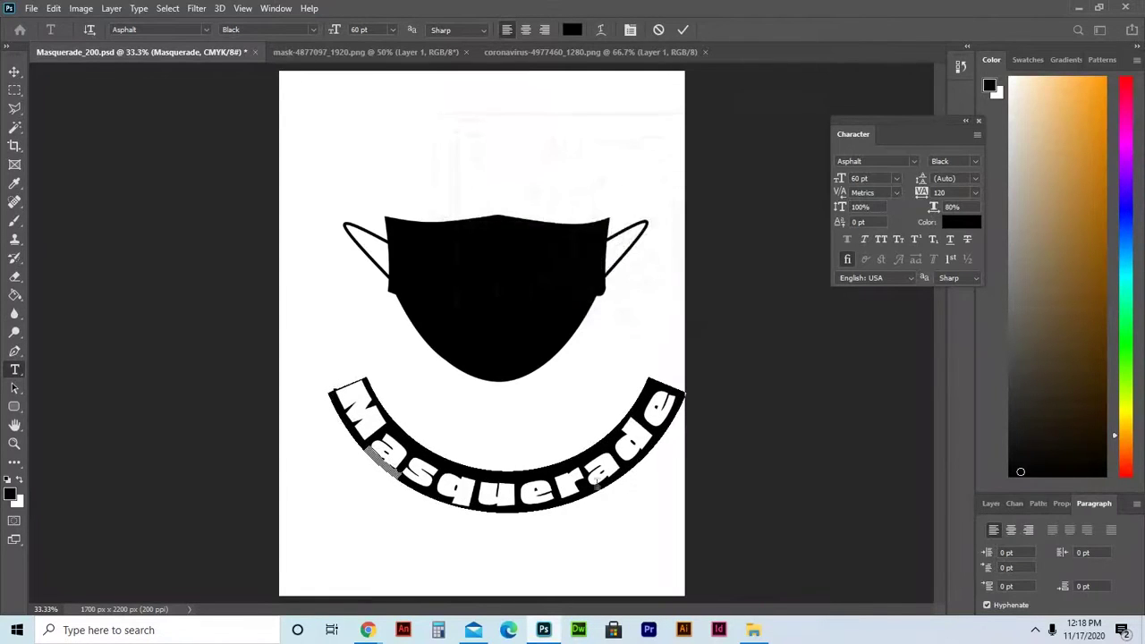
Move the curved title up around the mask's lower edge and set its warp to -88% bend and +17% vertical distortion.
left_click_drag(621, 544, 613, 457)
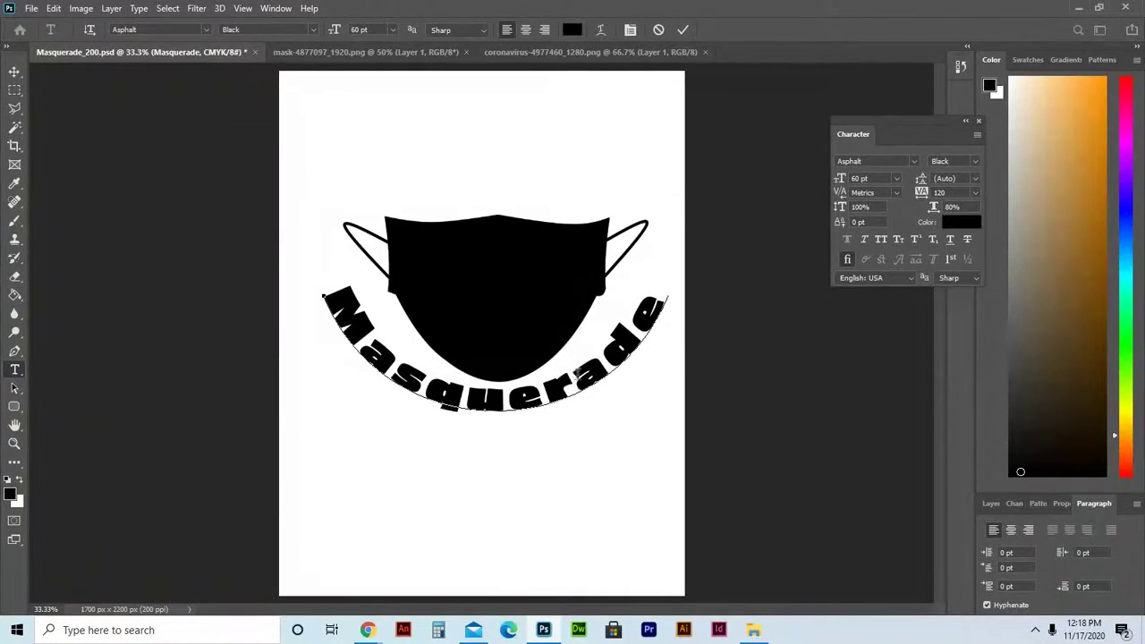
double_click(595, 370)
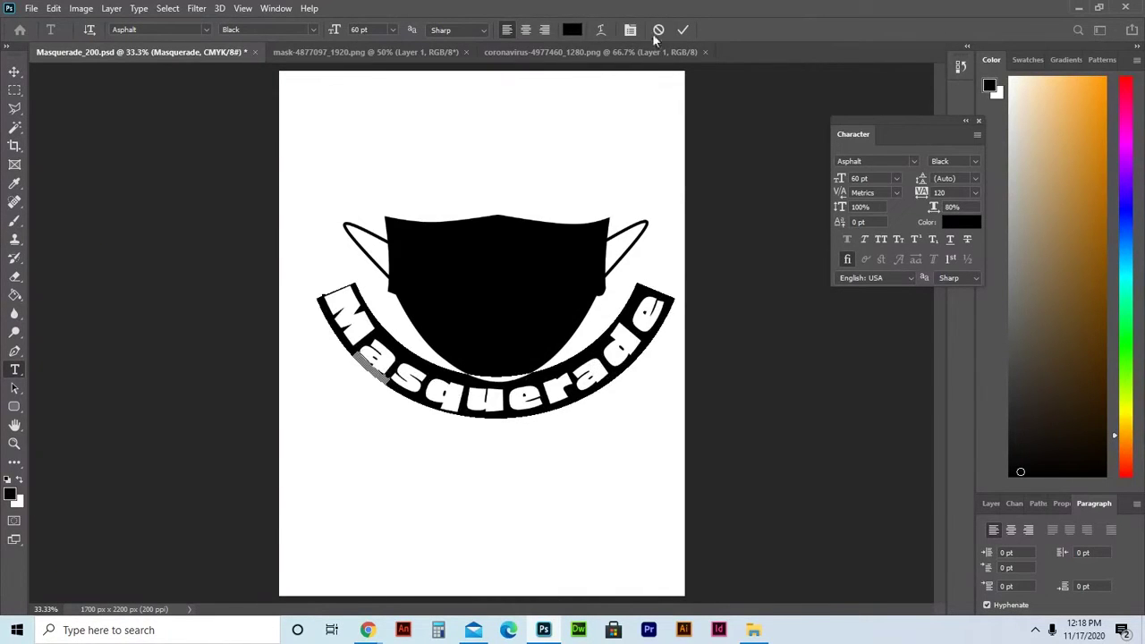
left_click(601, 29)
left_click_drag(477, 226, 467, 227)
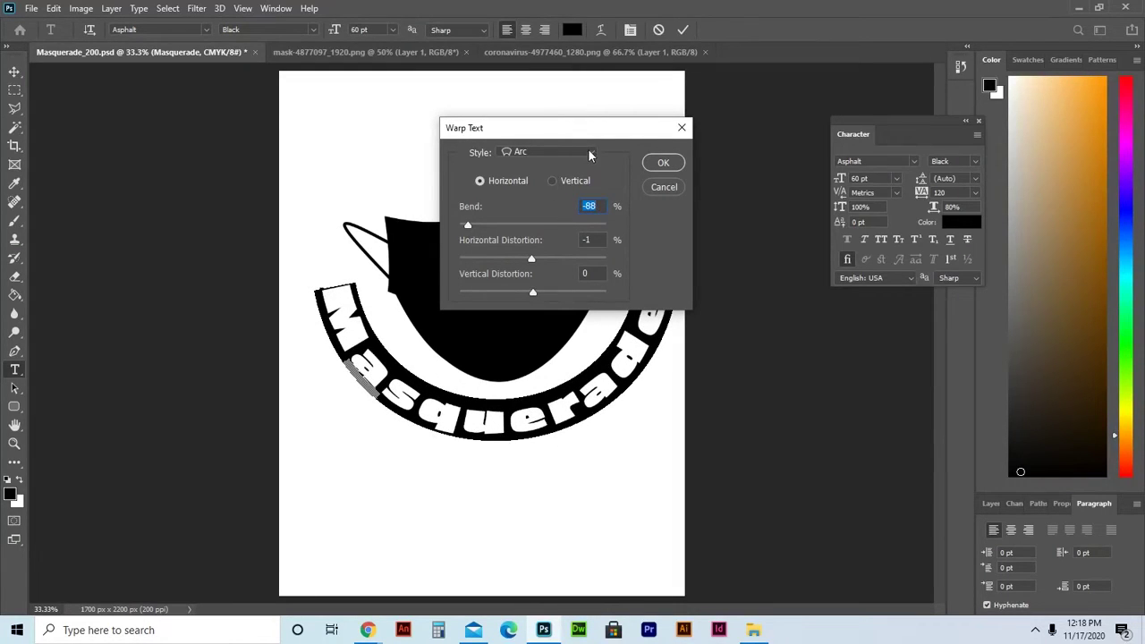
left_click_drag(534, 294, 545, 295)
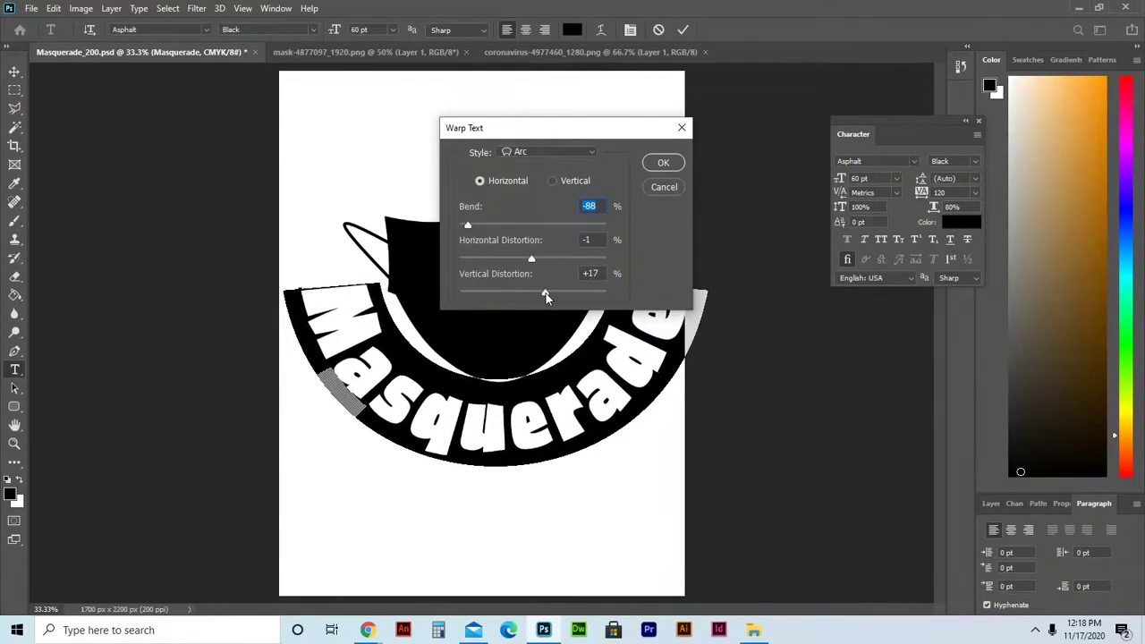
left_click(660, 162)
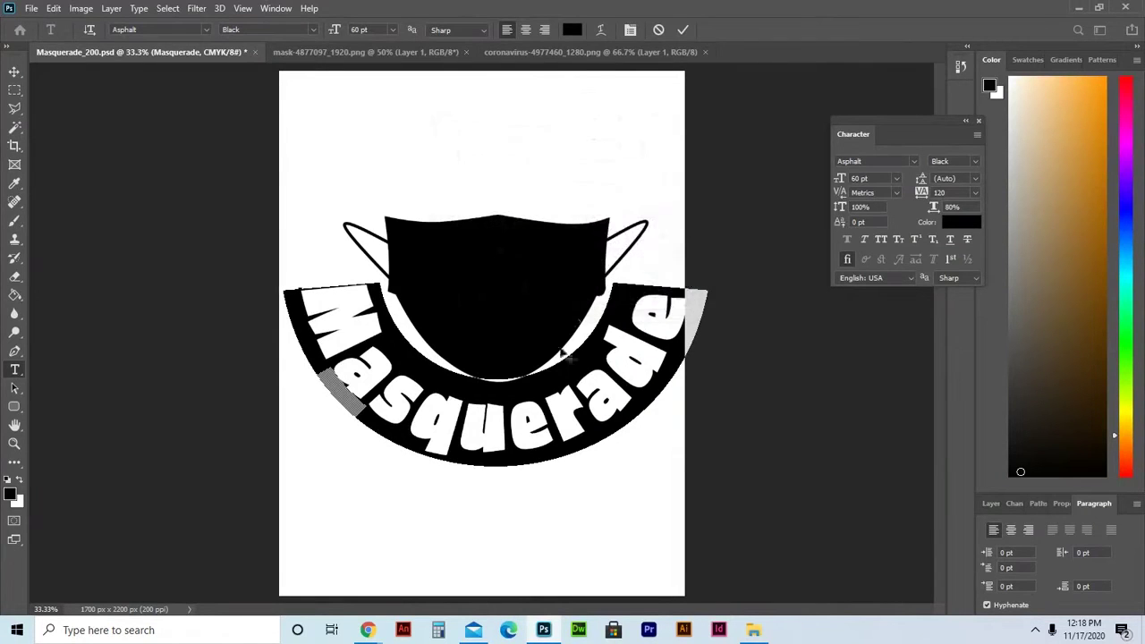
Nudge the curved title left and slightly up so that it fits within the poster's width.
left_click(15, 74)
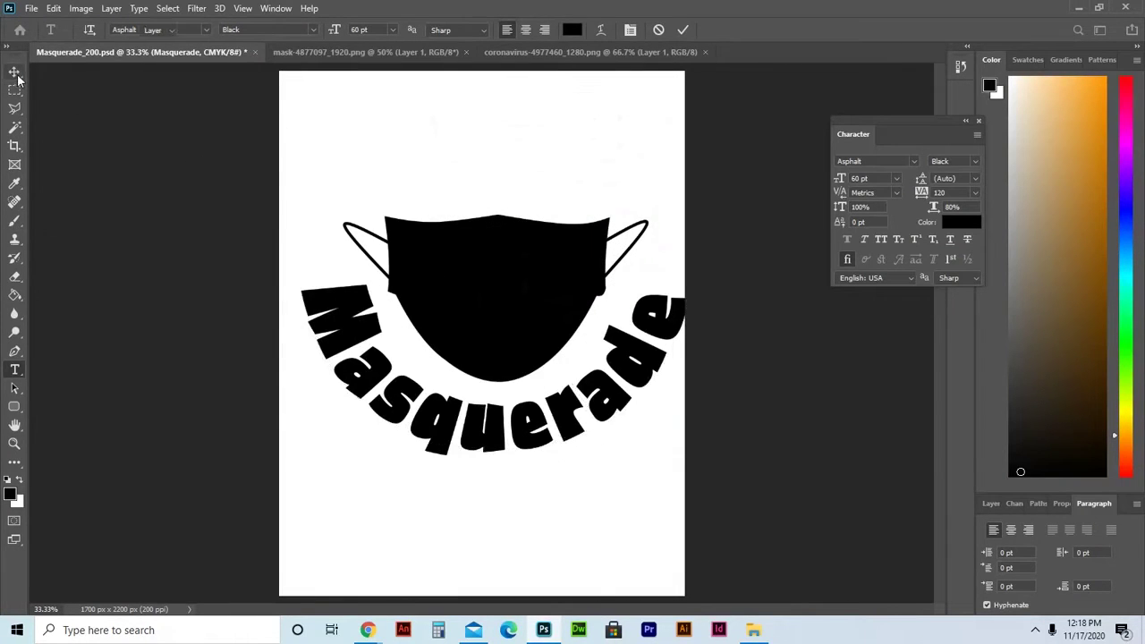
key("Left")
key("Left")
key("Left")
key("Left")
key("Left")
key("Left")
key("Left")
key("Left")
key("Left")
key("Left")
key("Left")
key("Left")
key("Left")
key("Left")
key("Left")
key("Left")
key("Left")
key("Left")
key("Left")
key("Left")
key("Left")
key("Left")
key("Left")
key("Up")
key("Up")
key("Up")
key("Up")
key("Up")
key("Up")
key("Up")
key("Up")
key("Up")
key("Up")
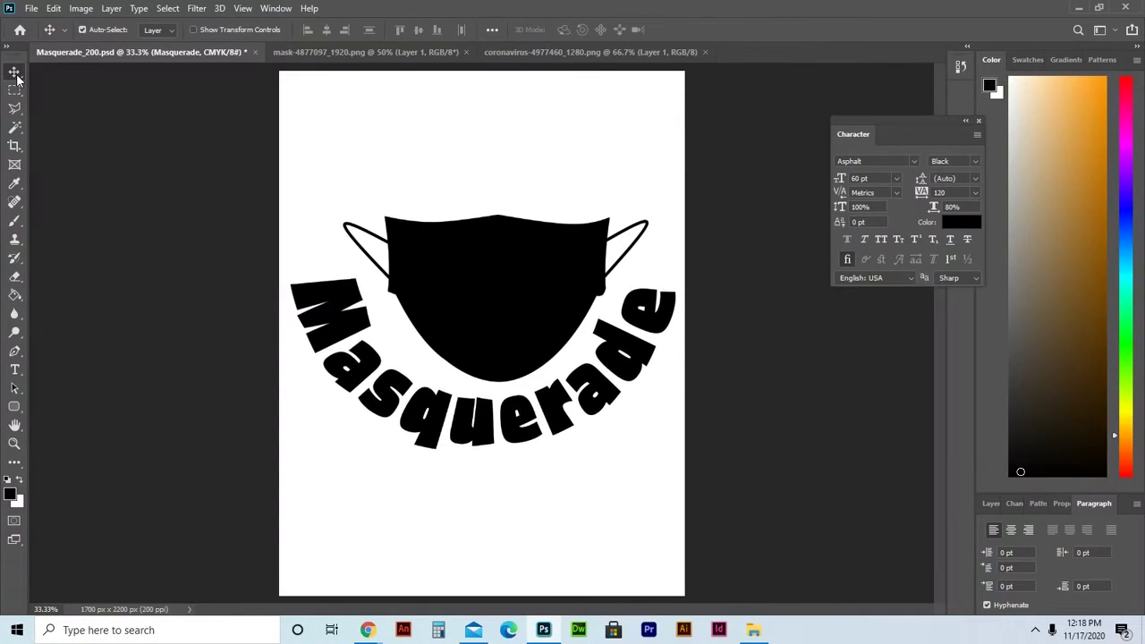
Select the mask's layer and nudge the mask left and down until it sits centred inside the curved title.
right_click(483, 280)
left_click(503, 285)
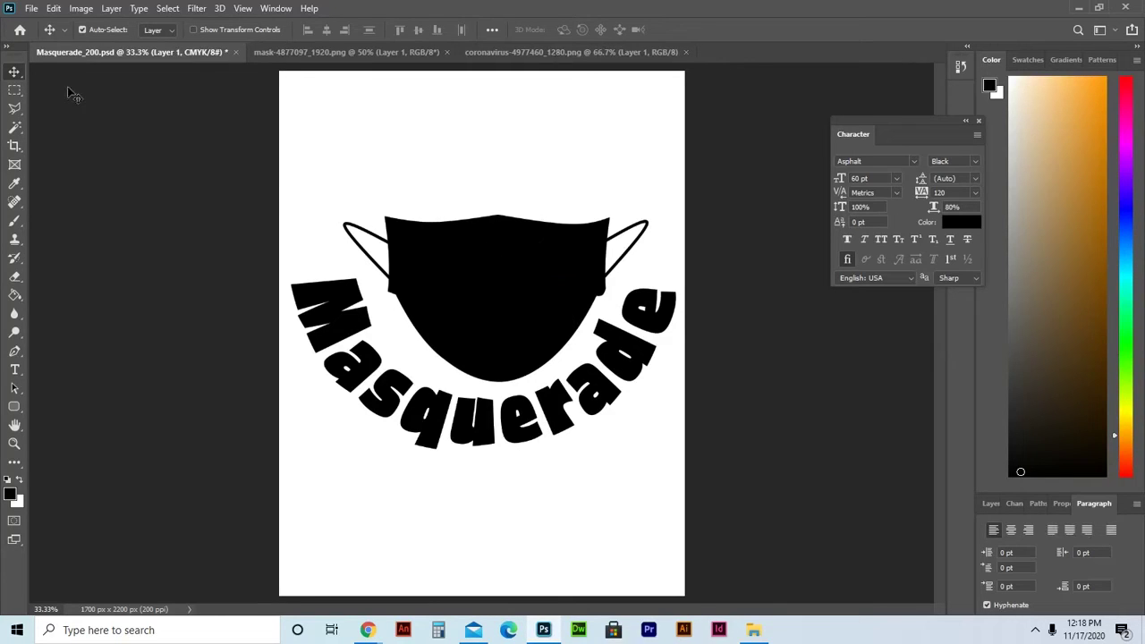
key("Left")
key("Left")
key("Left")
key("Left")
key("Left")
key("Left")
key("Left")
key("Left")
key("Left")
key("Left")
key("Left")
key("Left")
key("Left")
key("Left")
key("Left")
key("Left")
key("Left")
key("Left")
key("Left")
key("Left")
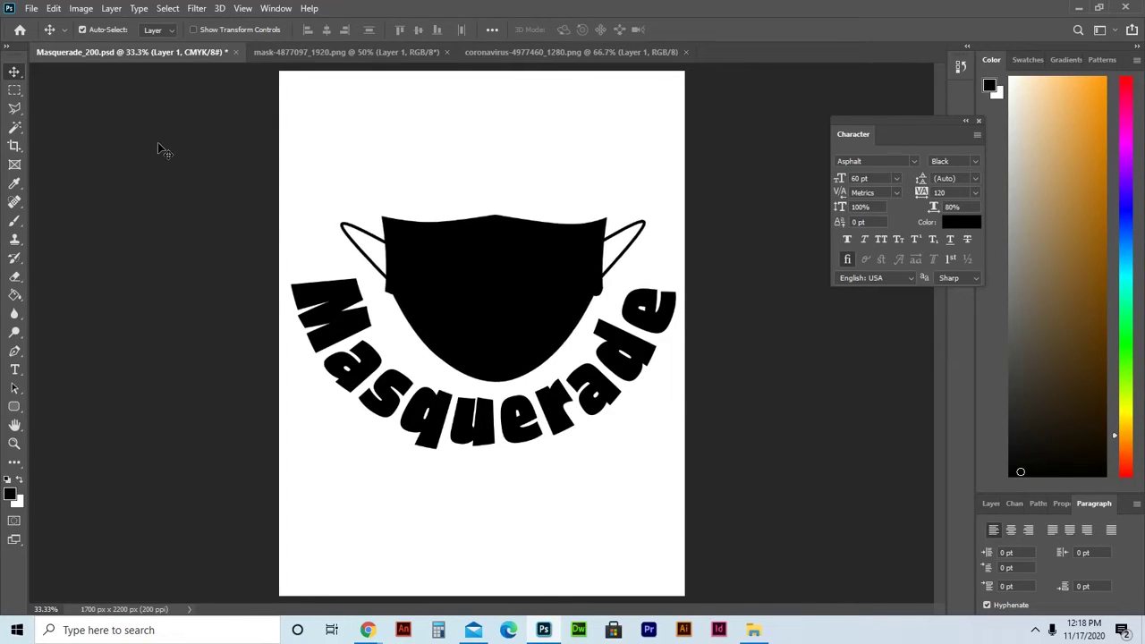
key("Down")
key("Down")
key("Down")
key("Down")
key("Down")
key("Down")
key("Left")
key("Left")
key("Left")
key("Left")
key("Left")
key("Left")
key("Down")
key("Down")
key("Down")
key("Down")
key("Down")
key("Down")
key("Down")
key("Down")
key("Down")
key("Down")
key("Down")
key("Down")
key("Left")
key("Left")
key("Left")
key("Left")
key("Left")
key("Left")
key("Down")
key("Down")
key("Down")
key("Down")
key("Down")
key("Down")
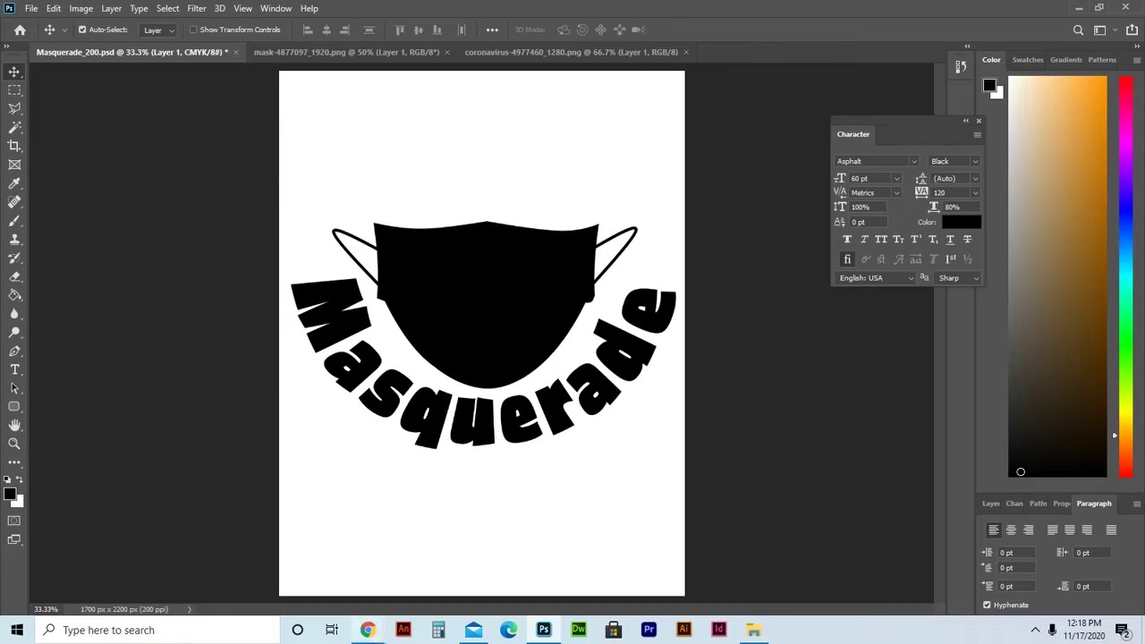
Check the livestream comments in Facebook Live Producer in Chrome and return to Photoshop.
mouse_move(368, 632)
left_click(301, 570)
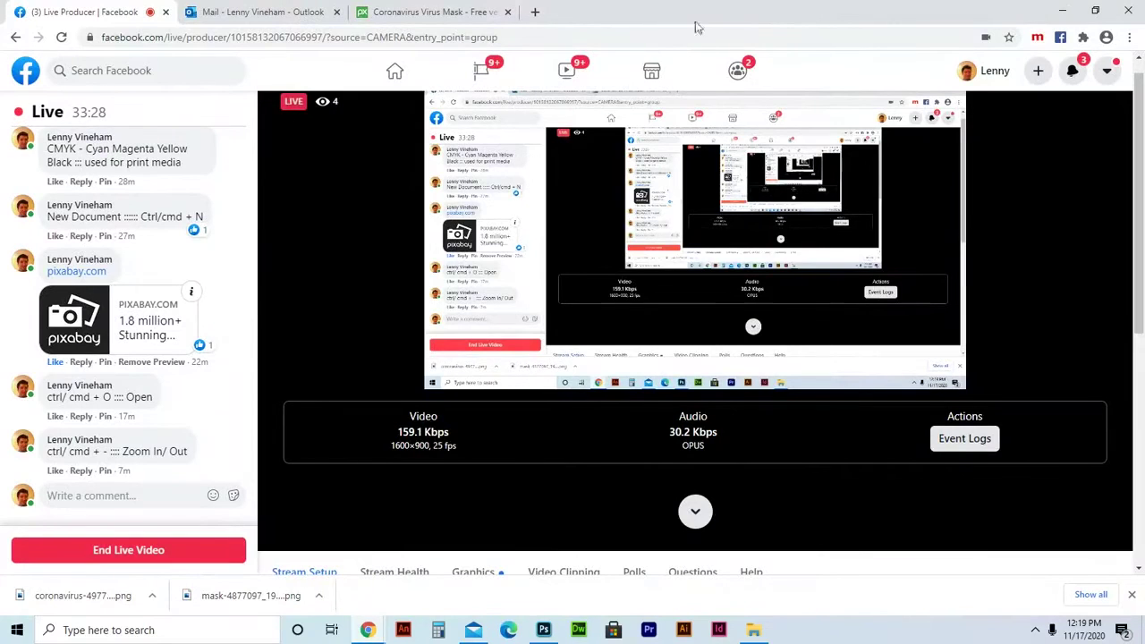
left_click(542, 632)
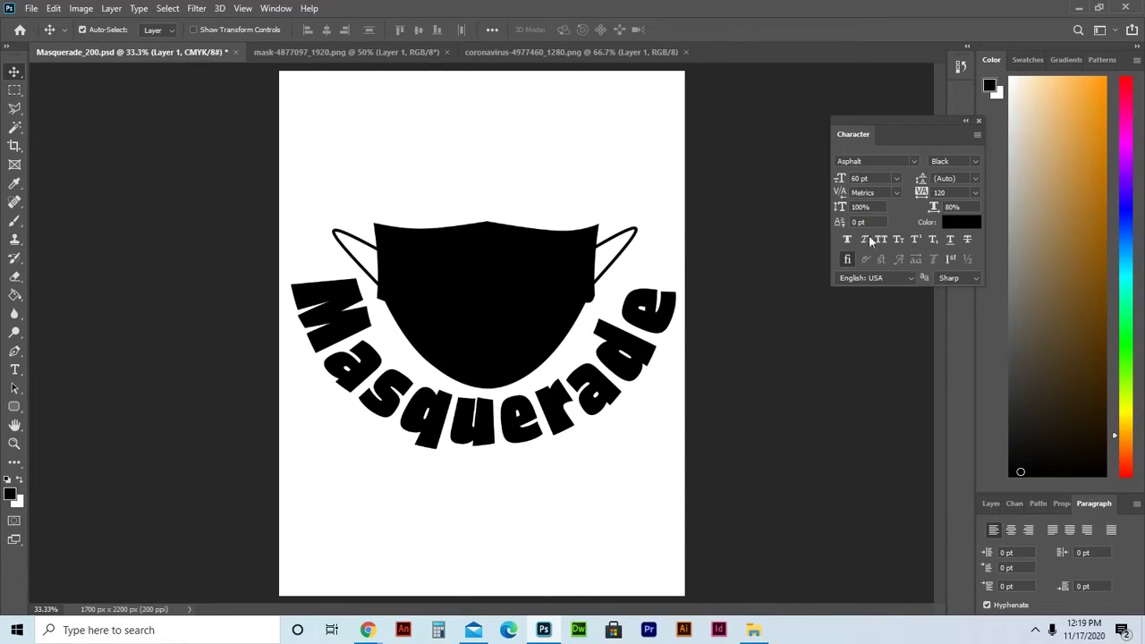
Select the Masquerade text layer and Layer 1 together and start Free Transform on both.
left_click(989, 502)
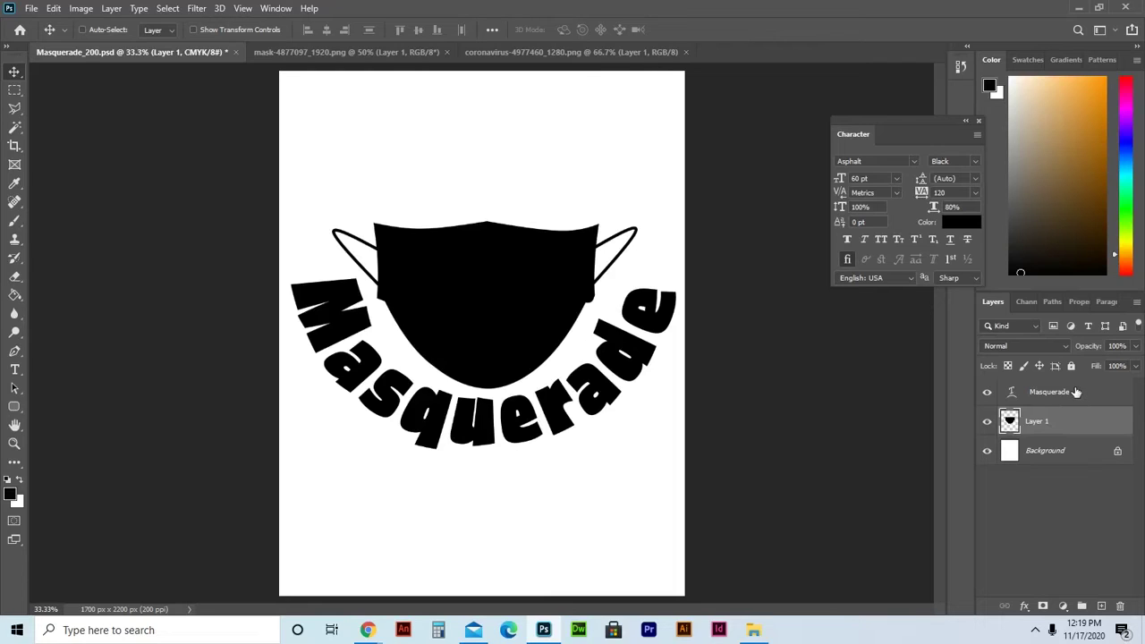
left_click(1076, 392, "shift")
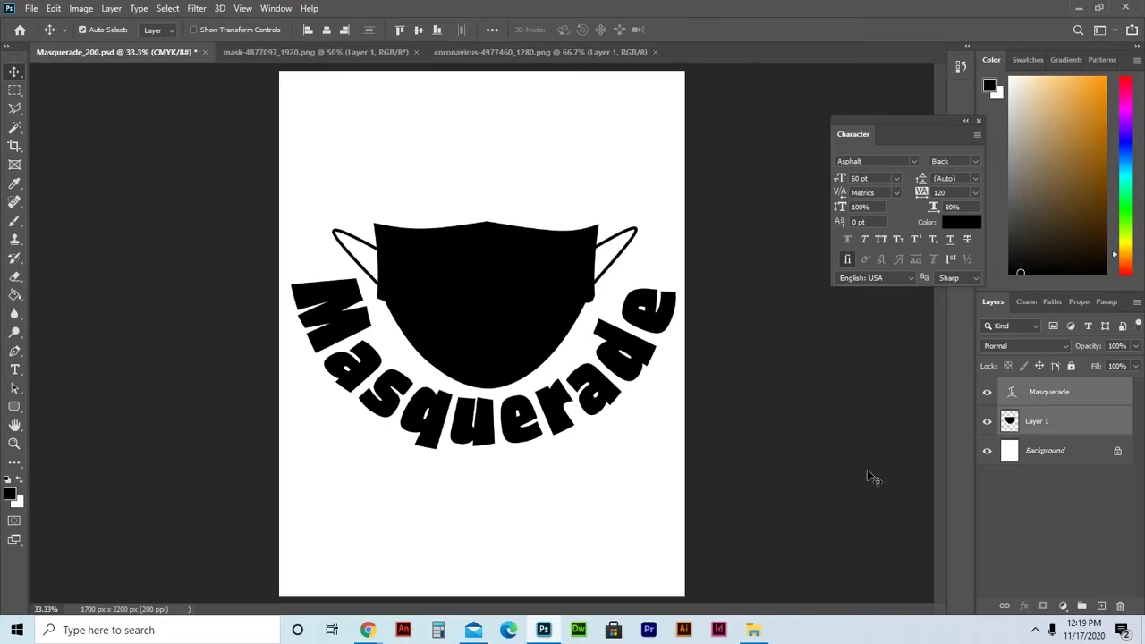
key("ctrl+t")
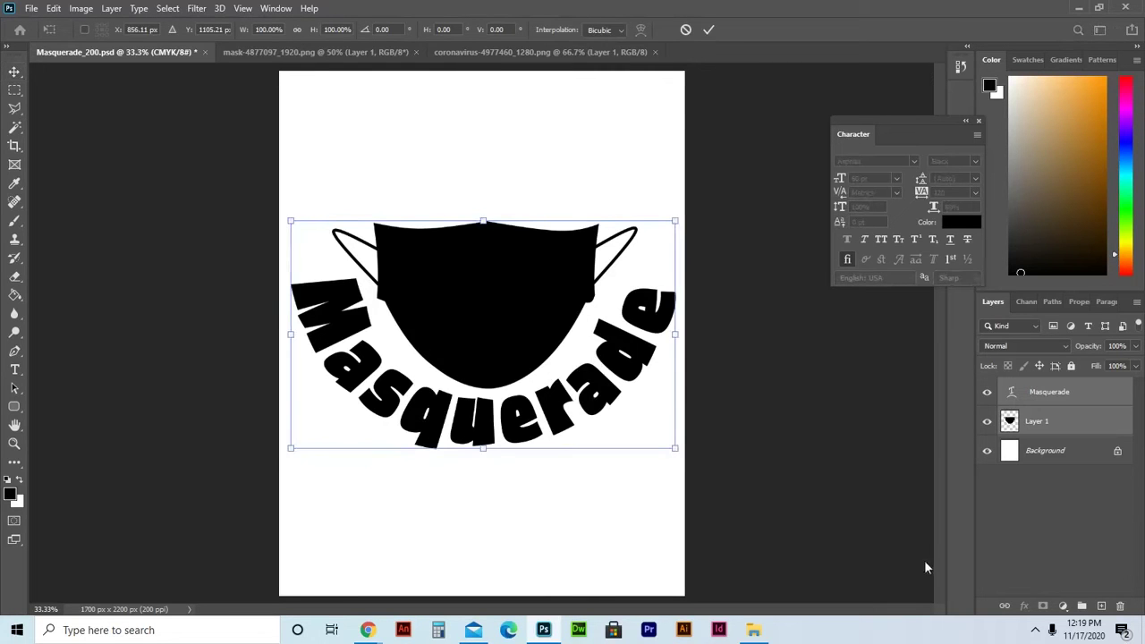
Switch to Facebook Live Producer in Chrome, post the comment "ctrl/ cmd + T :::: Transform" and return to Photoshop.
mouse_move(370, 628)
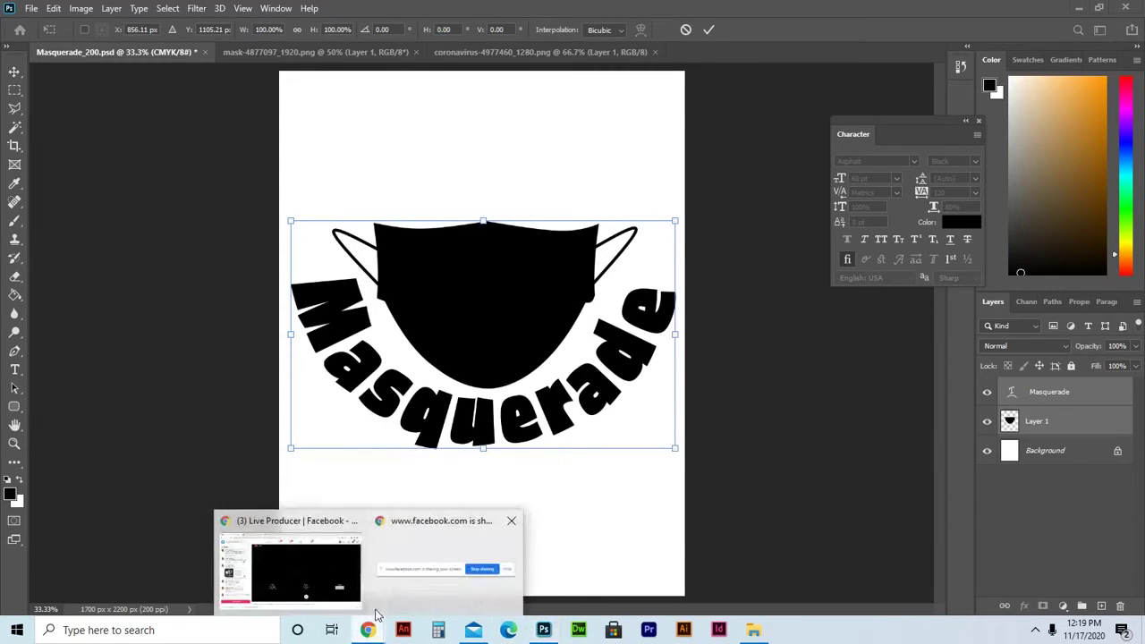
left_click(320, 569)
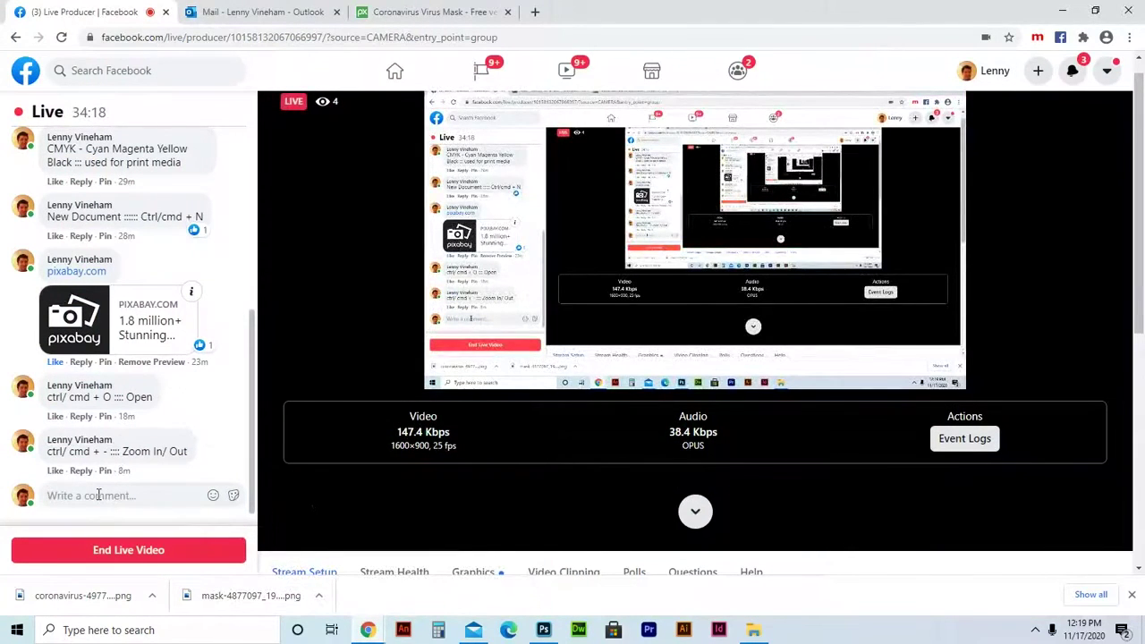
type("ct")
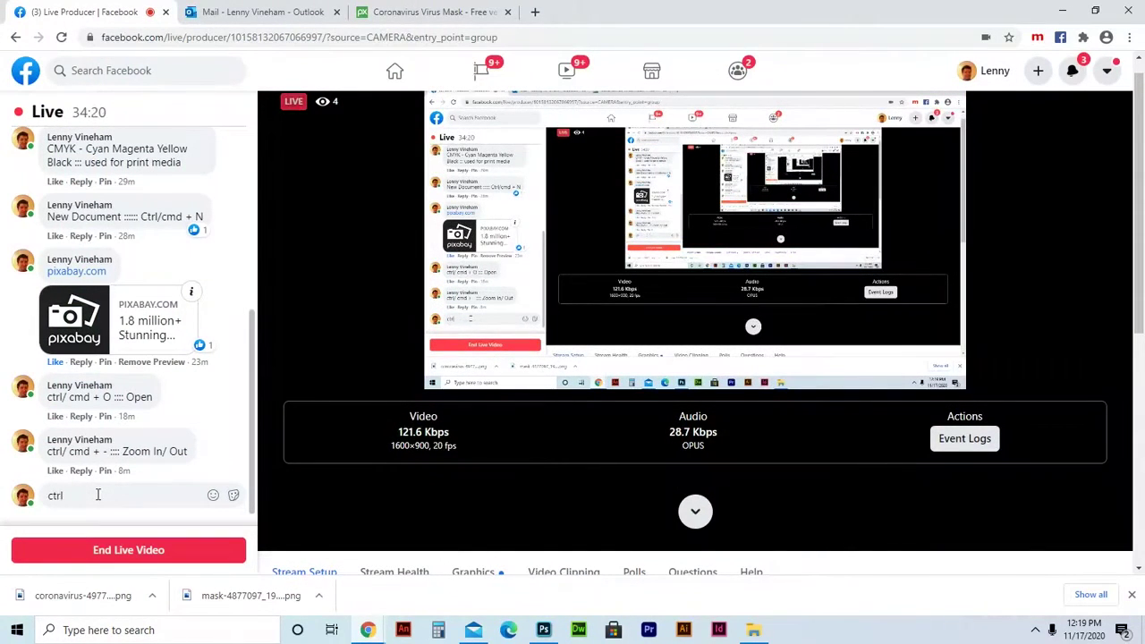
type("rl")
type("/ cmd ")
type("+ T")
type(" :::: Tran")
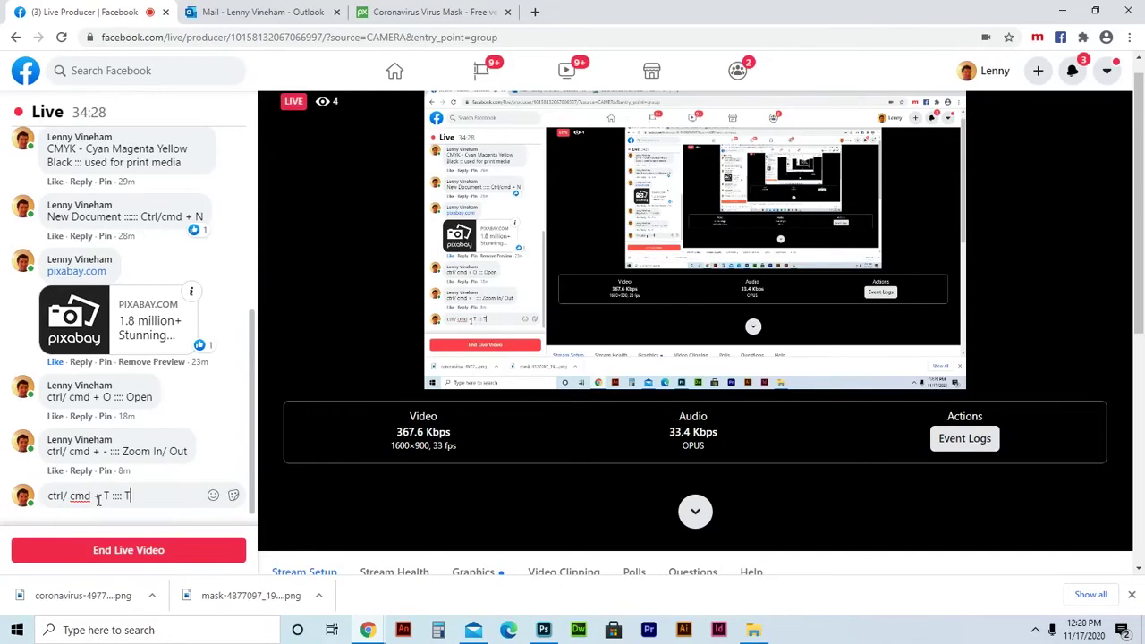
type("sform")
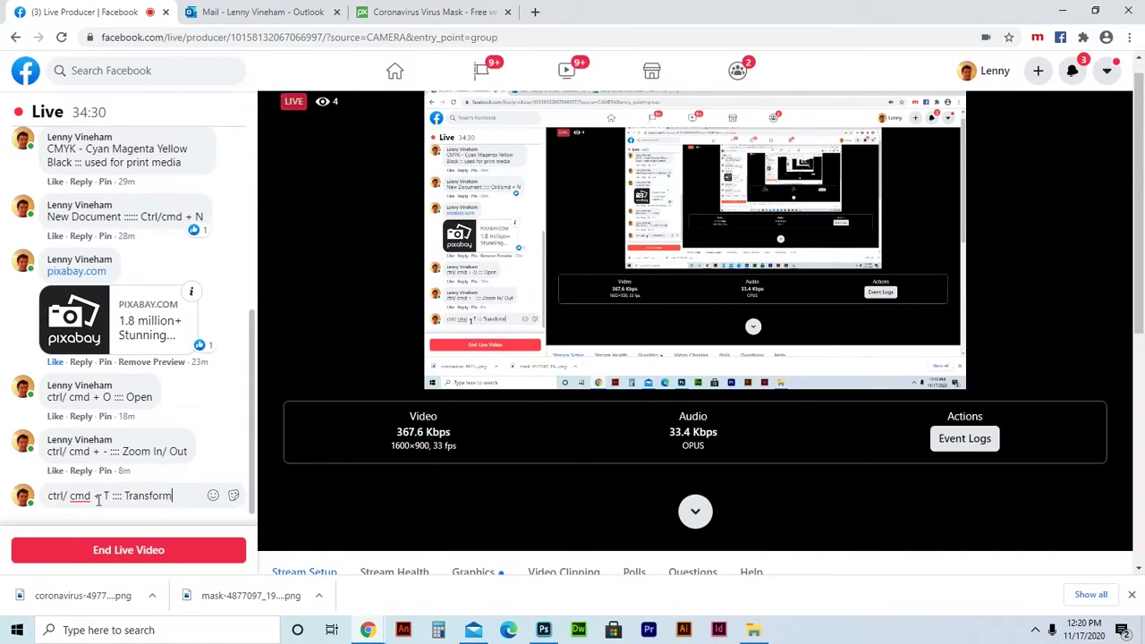
key("Return")
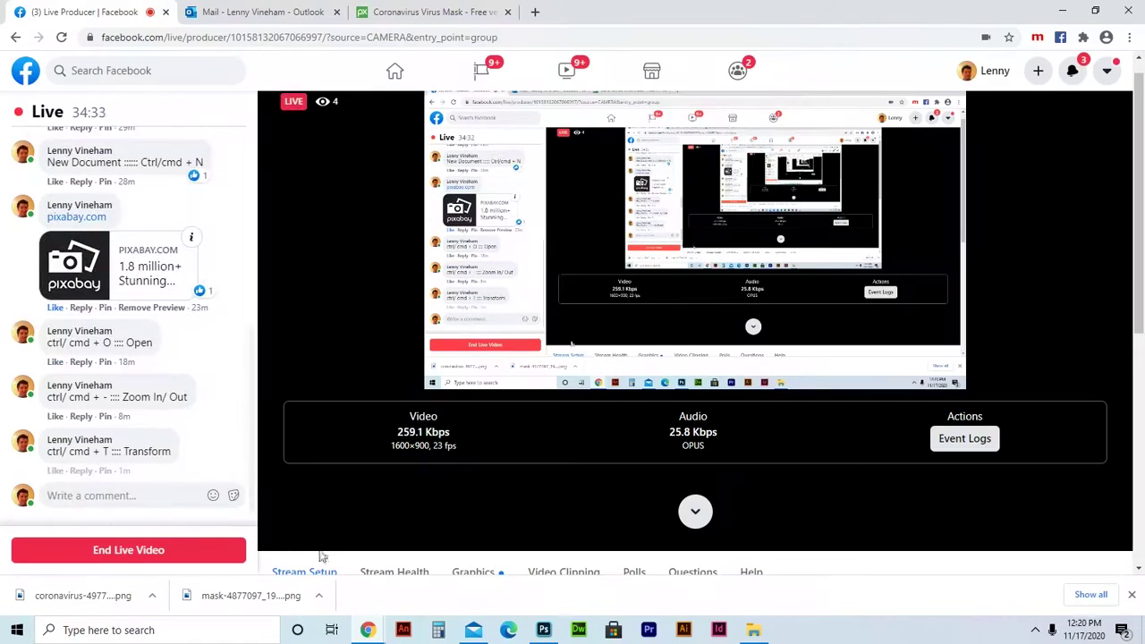
left_click(543, 630)
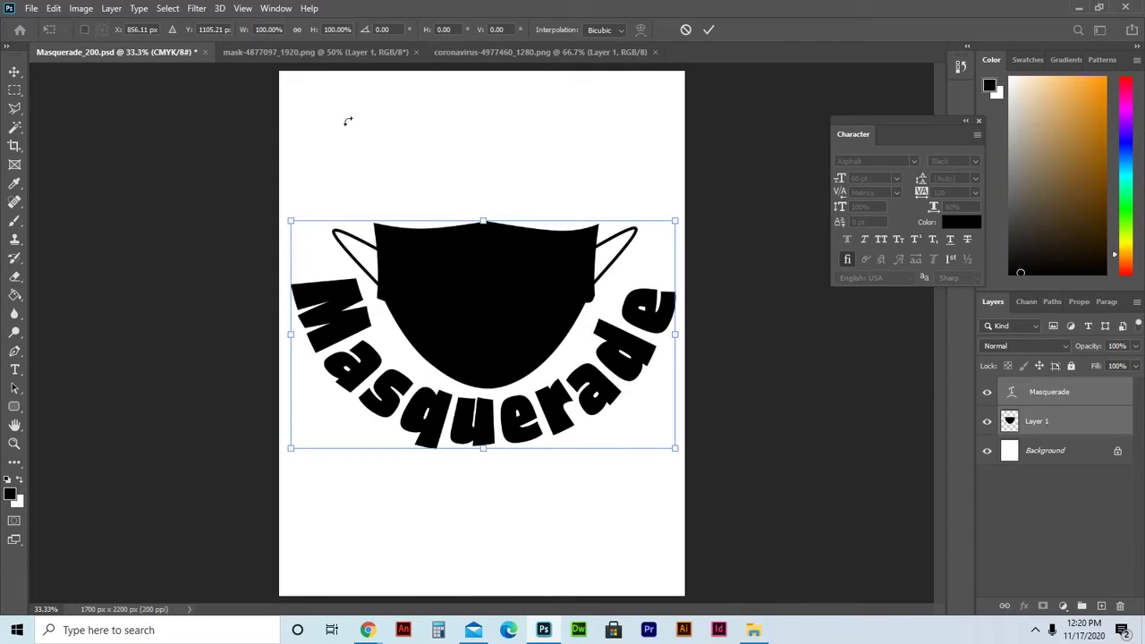
Scale the mask and title together to 80% width and height and move them up near the poster's top edge.
left_click(271, 30)
type("80")
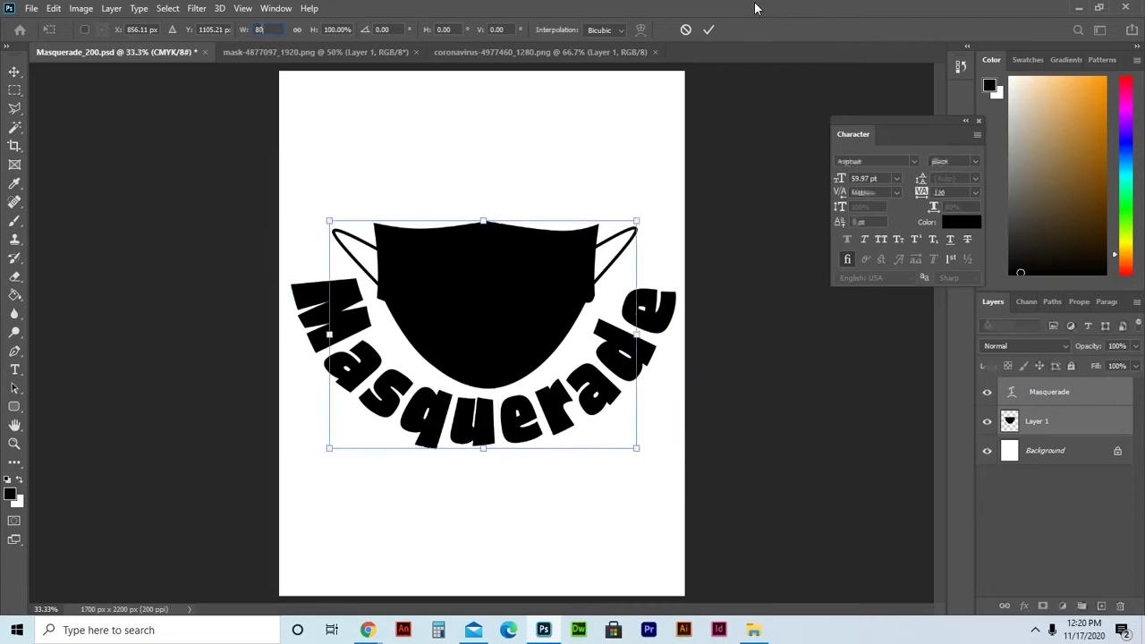
key("Tab")
type("80")
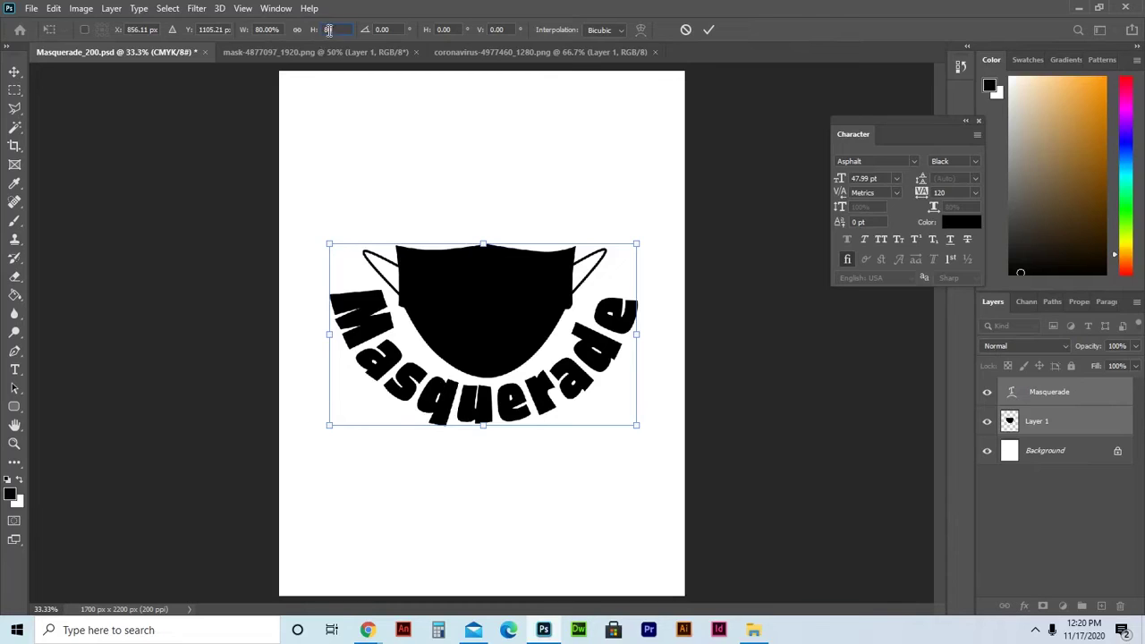
type("80")
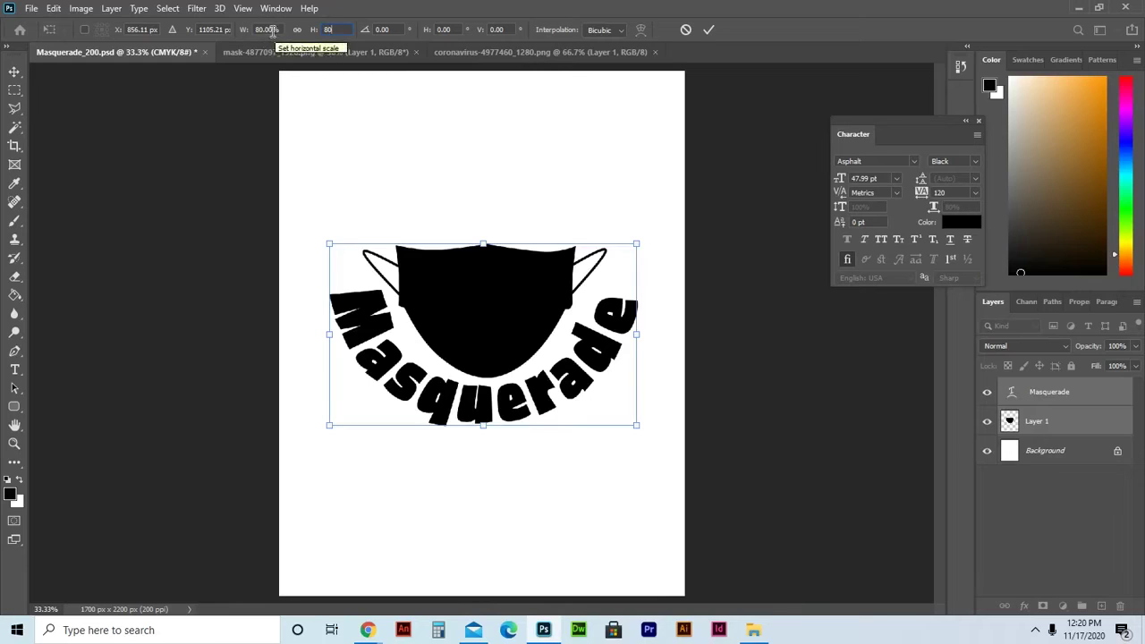
left_click(348, 31)
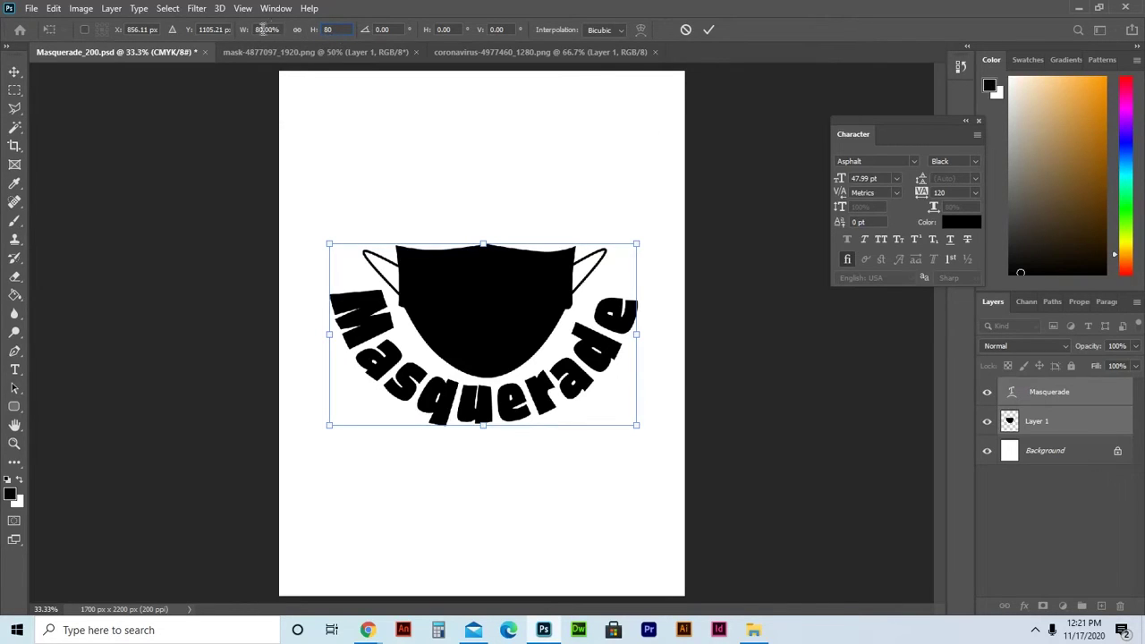
left_click(708, 30)
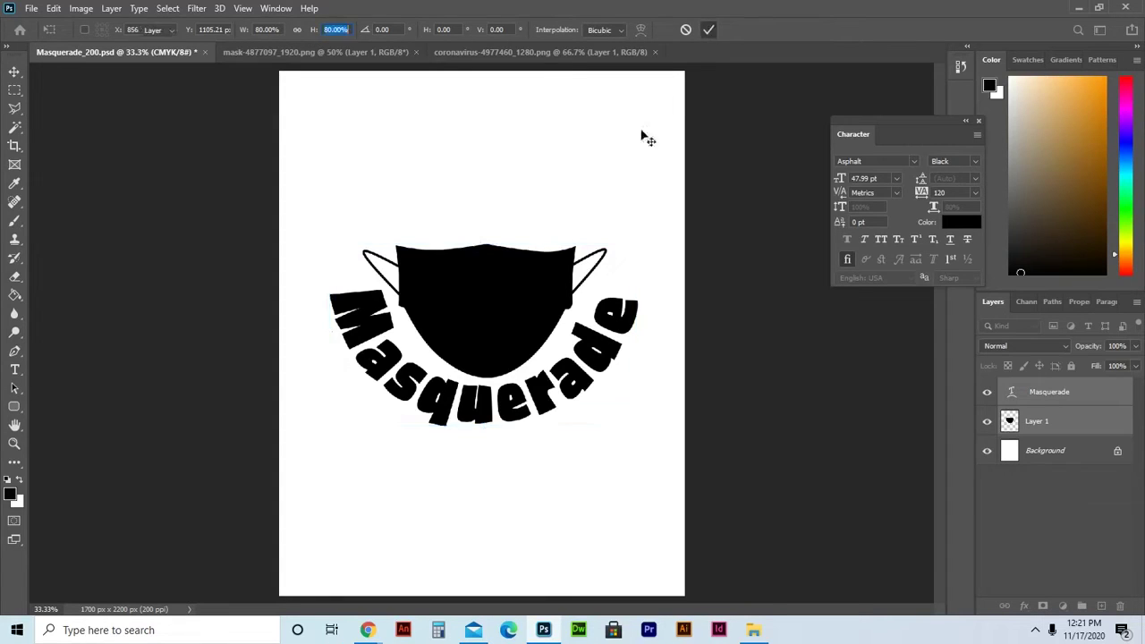
left_click_drag(499, 314, 497, 187)
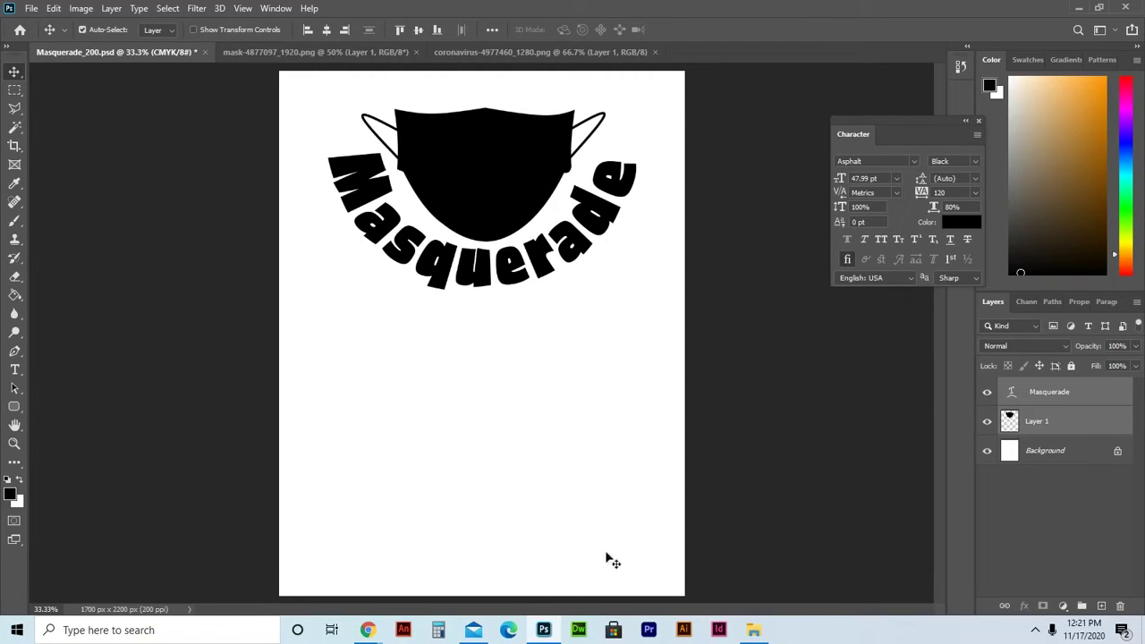
Check the livestream comments in Facebook Live Producer in Chrome for viewer replies and return to Photoshop.
mouse_move(368, 633)
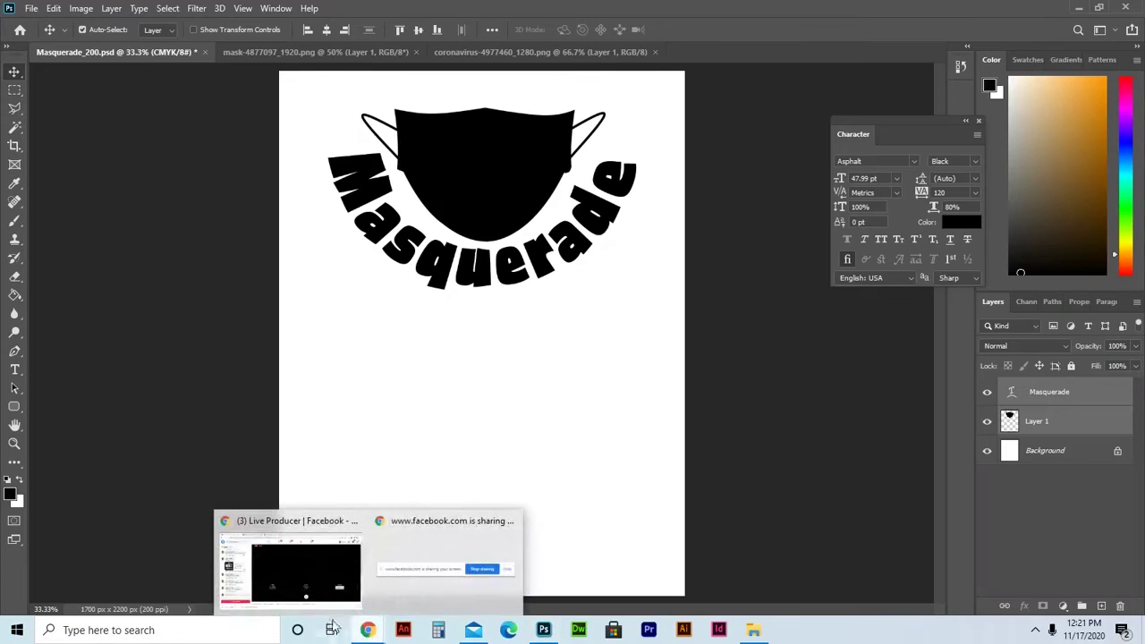
left_click(295, 569)
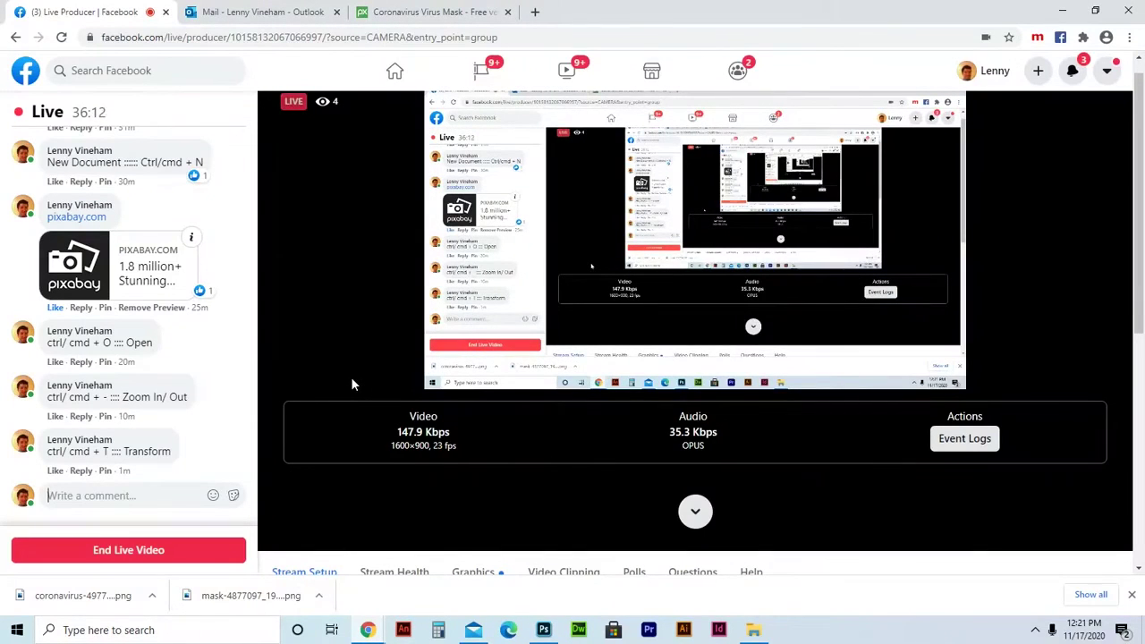
left_click(543, 631)
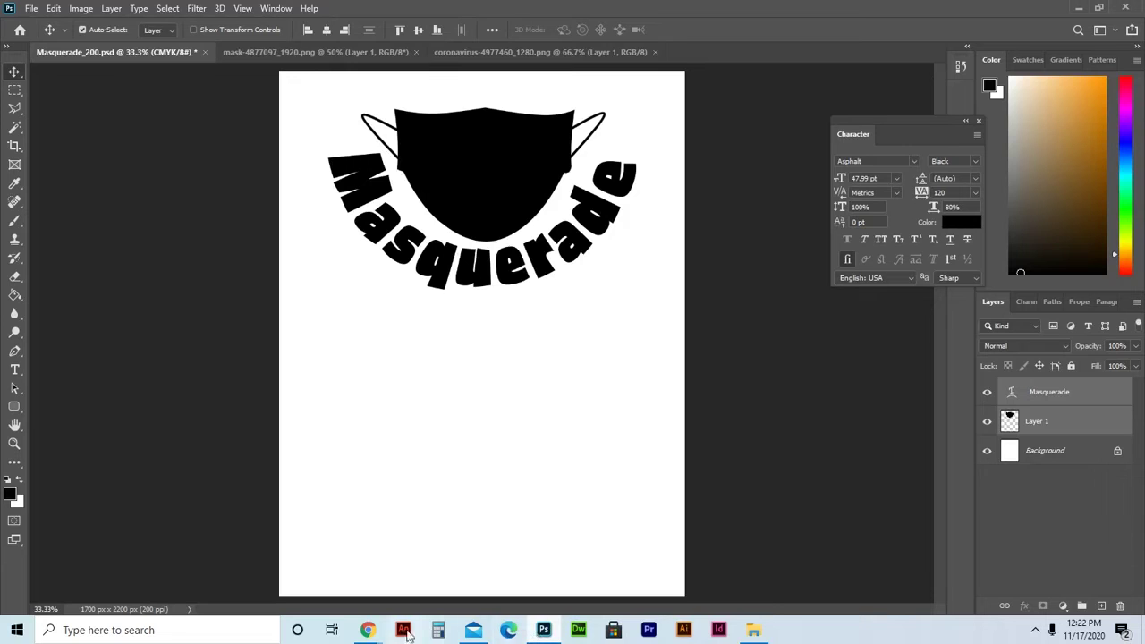
Switch to Facebook Live Producer in Chrome, like the viewer's "guitar" comment and return to Photoshop.
mouse_move(370, 631)
left_click(329, 577)
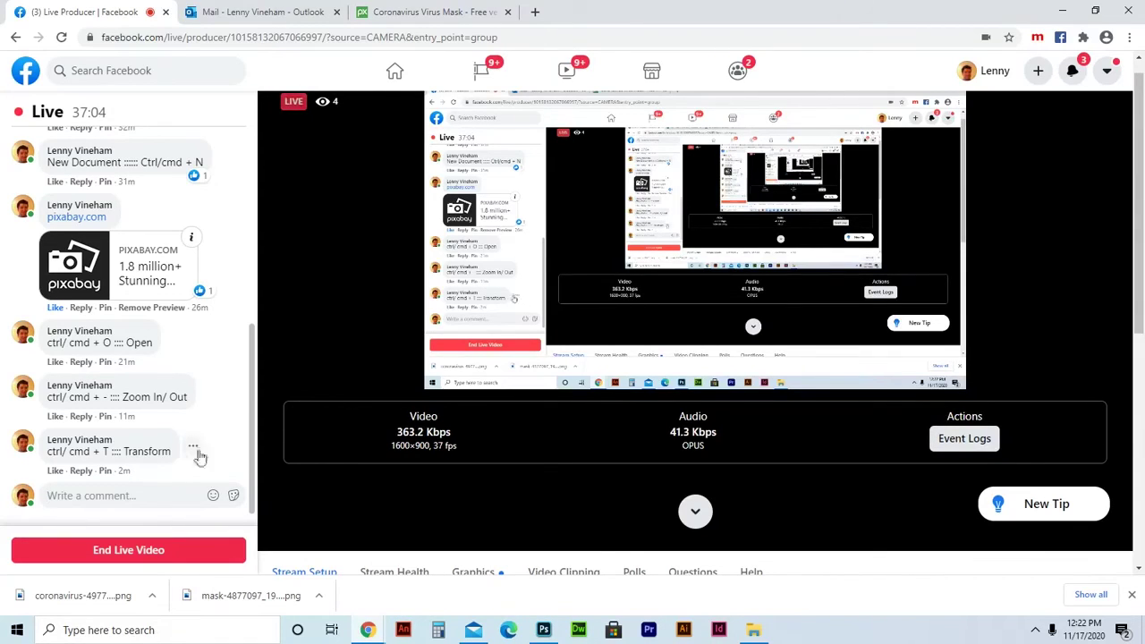
left_click_drag(254, 479, 254, 430)
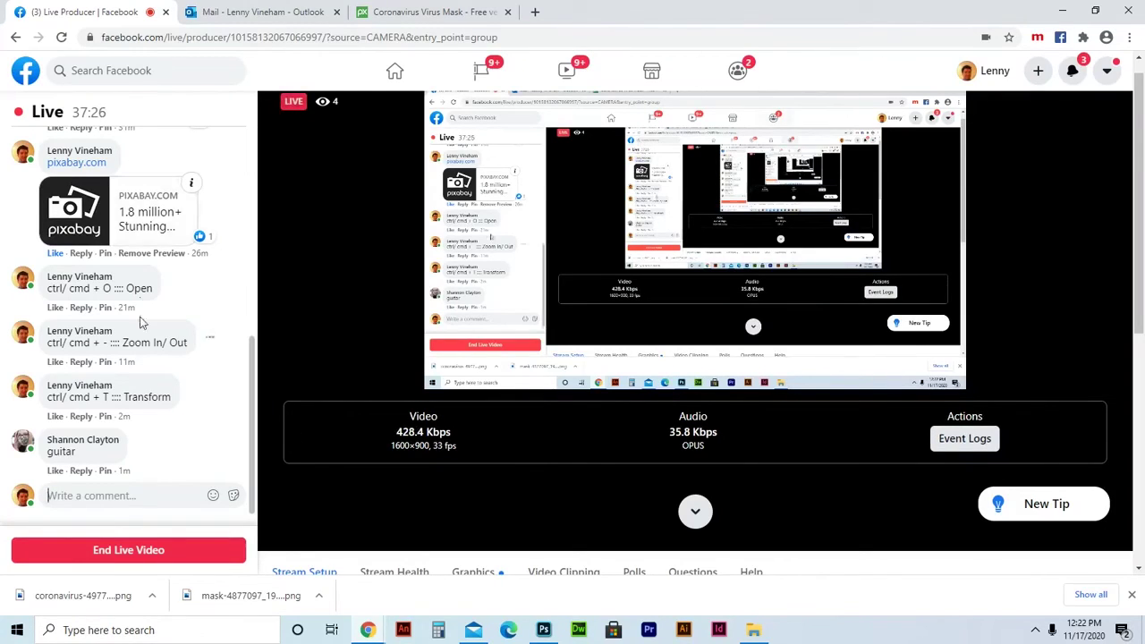
mouse_move(56, 483)
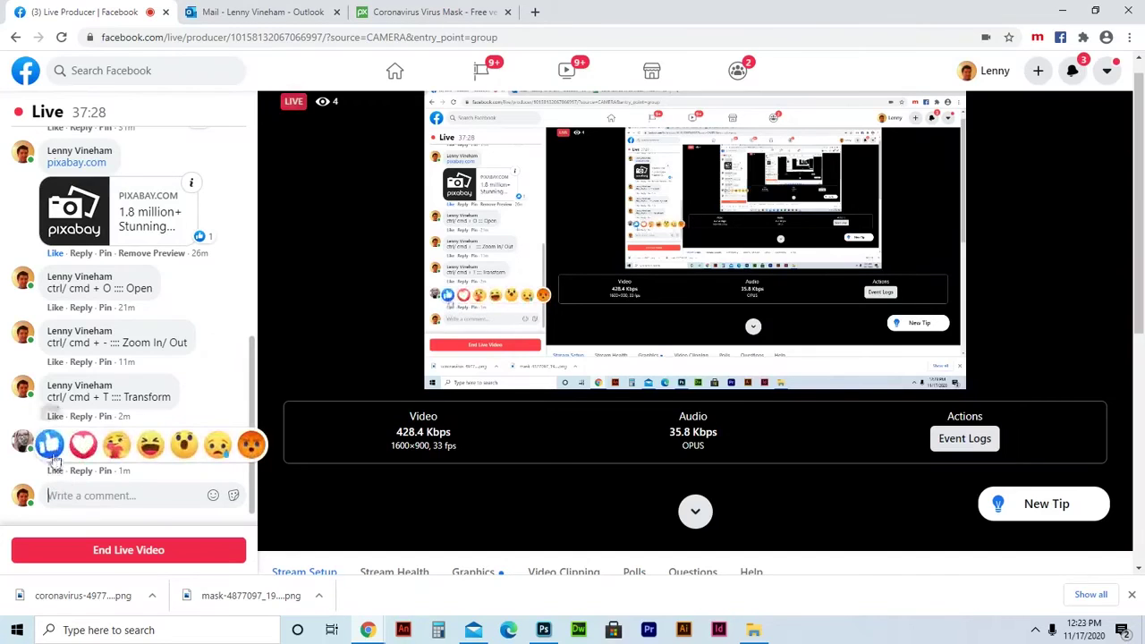
left_click(51, 442)
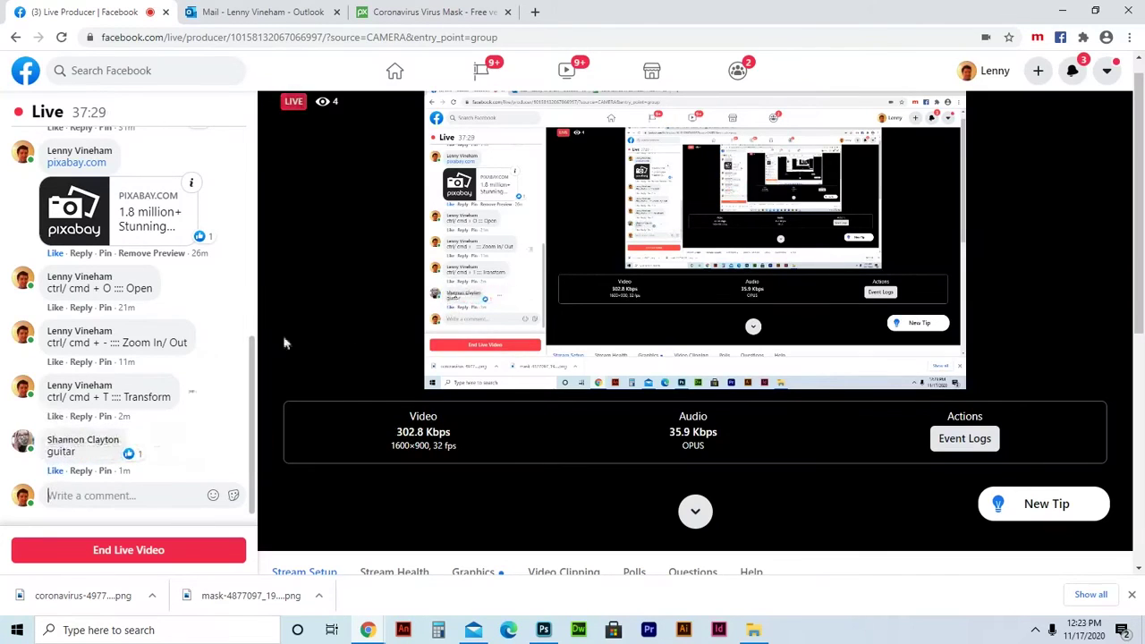
left_click(543, 628)
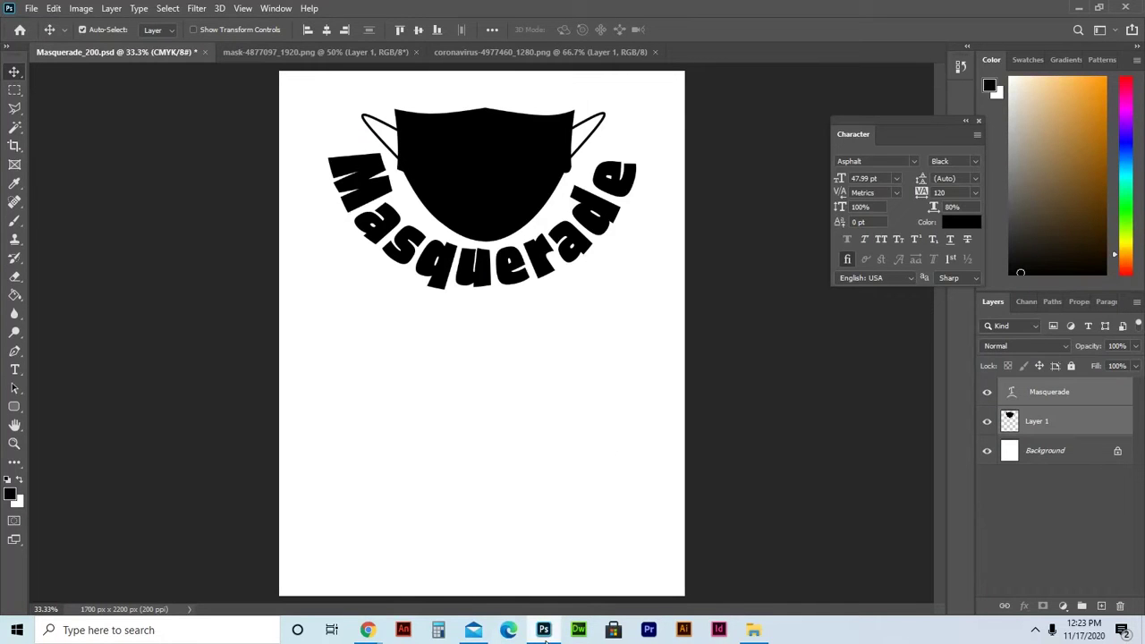
Switch to the Pixabay page in Chrome and search its vector graphics for "guitar".
mouse_move(365, 632)
left_click(288, 559)
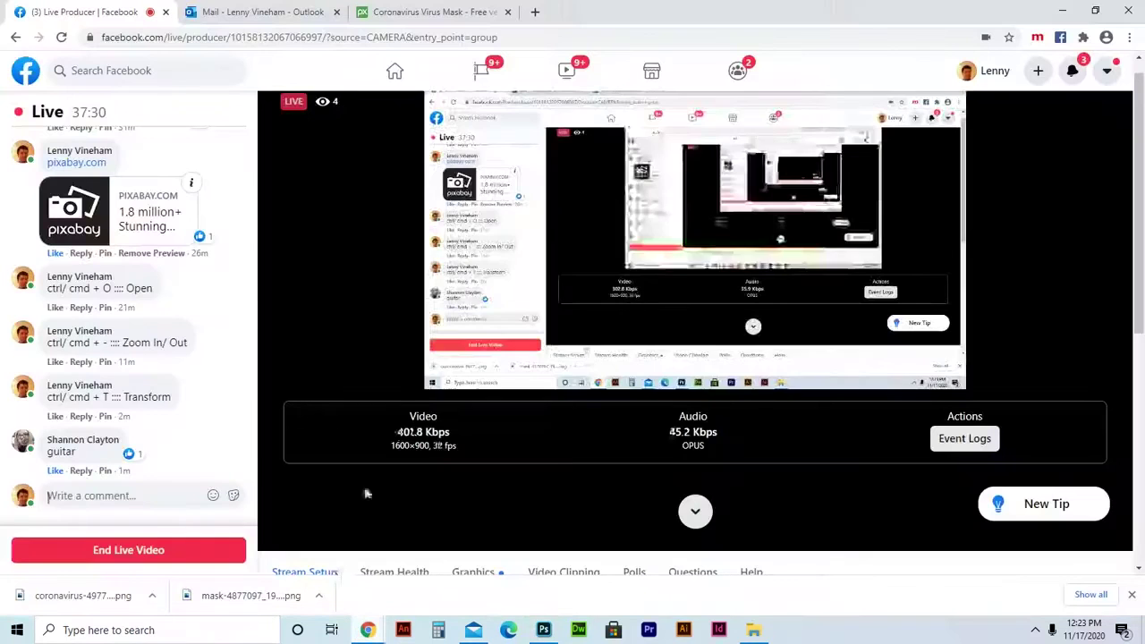
left_click(405, 11)
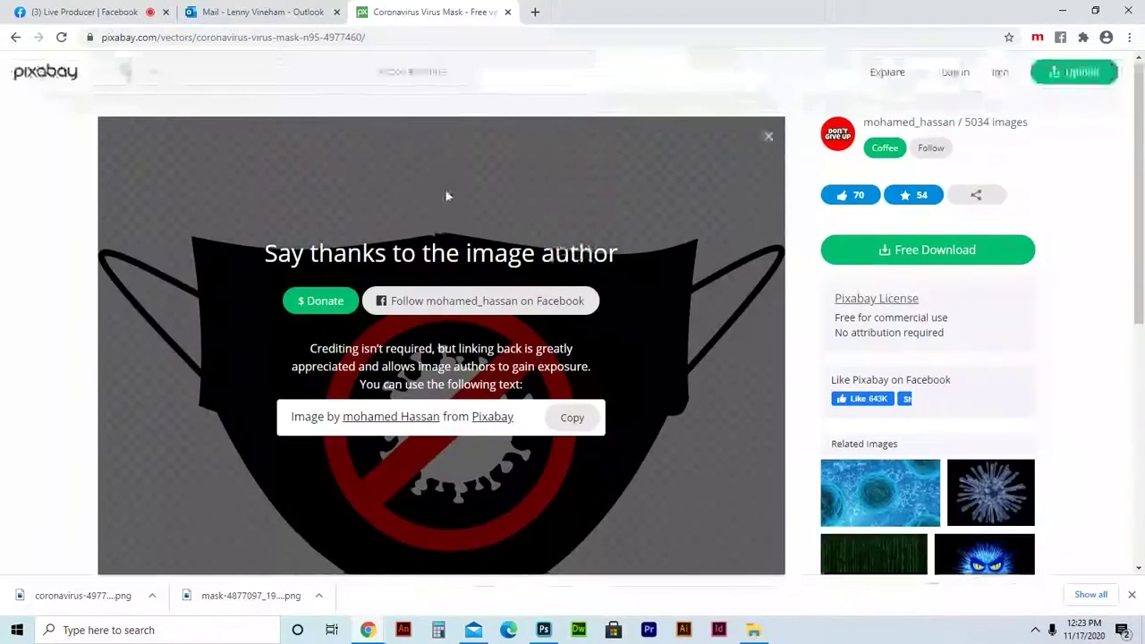
type("guitar")
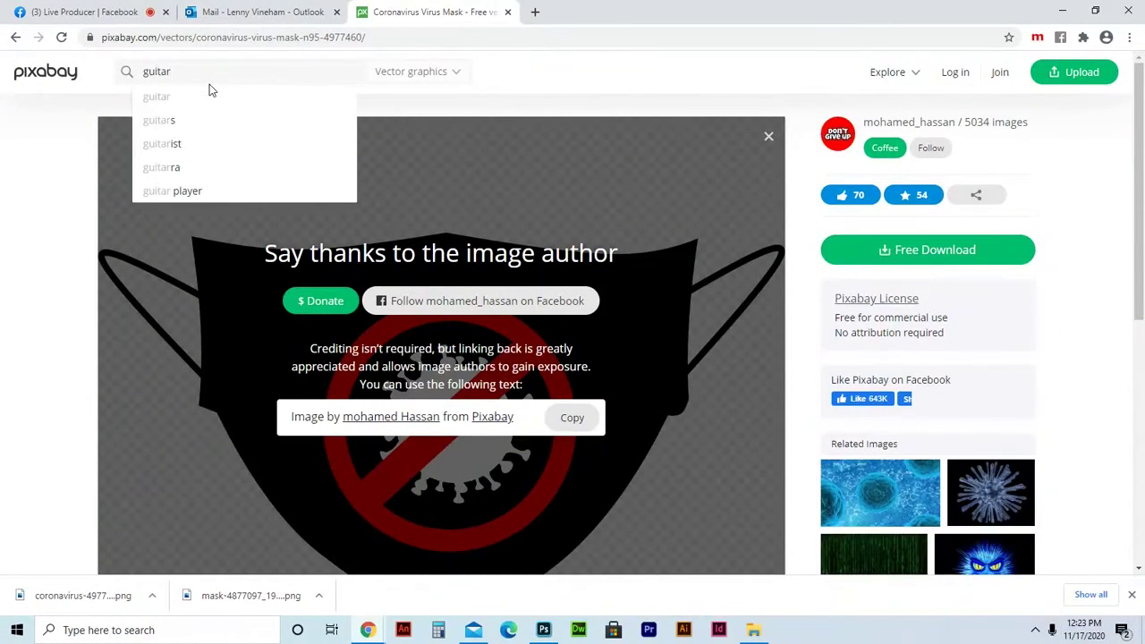
key("Return")
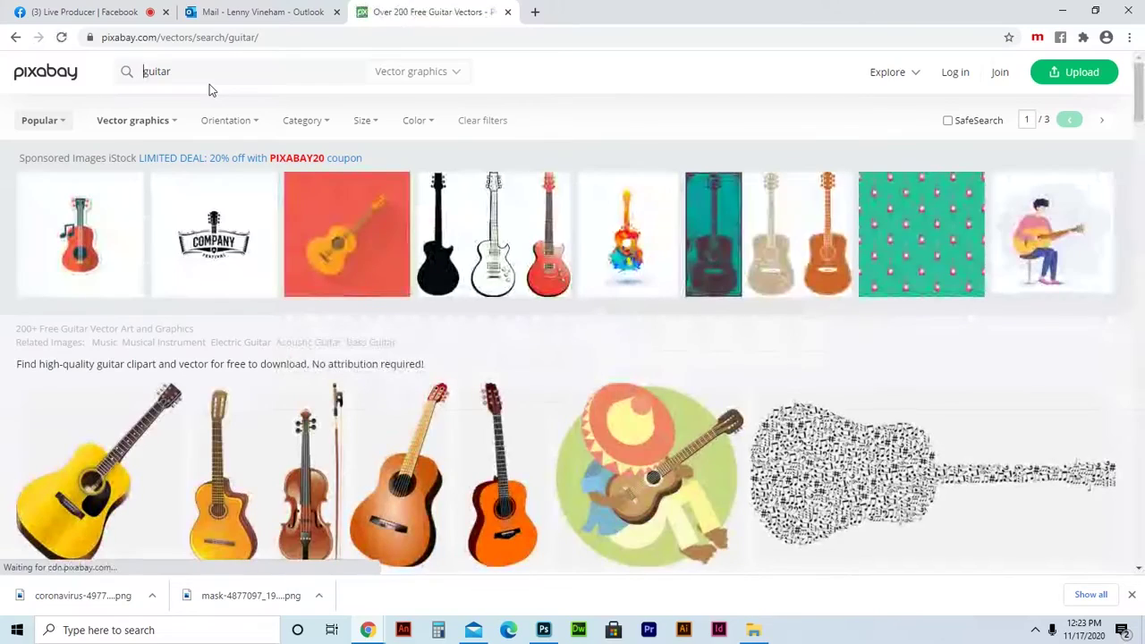
Find the black electric guitar silhouette among the Pixabay results and download it as a 1280×640 PNG, passing the captcha.
scroll(327, 266, "down", 3)
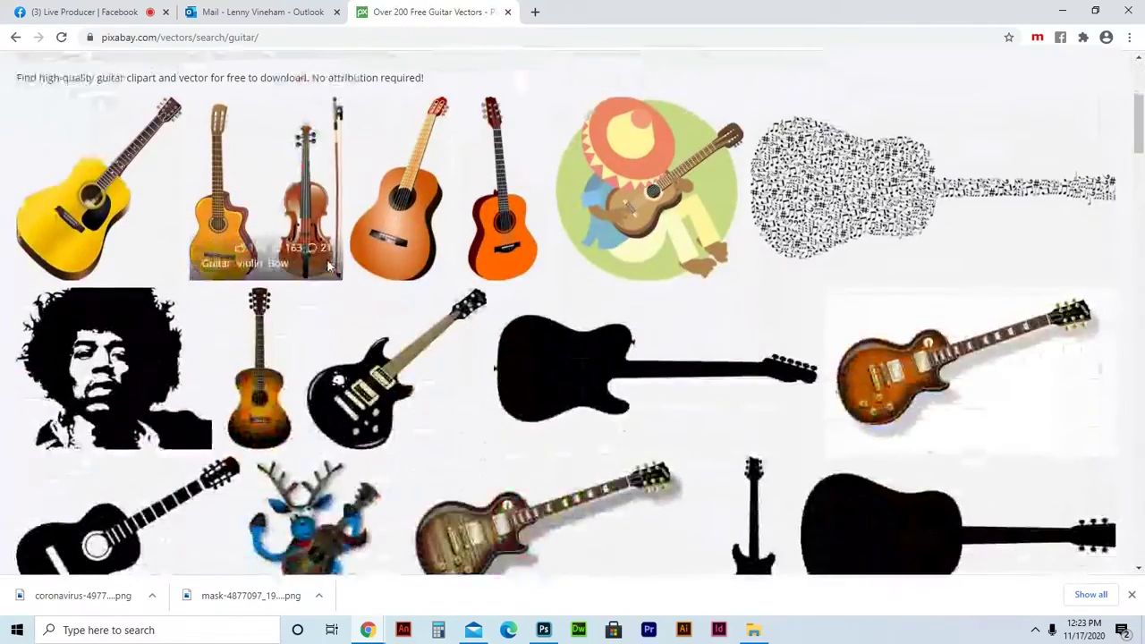
scroll(358, 295, "down", 1)
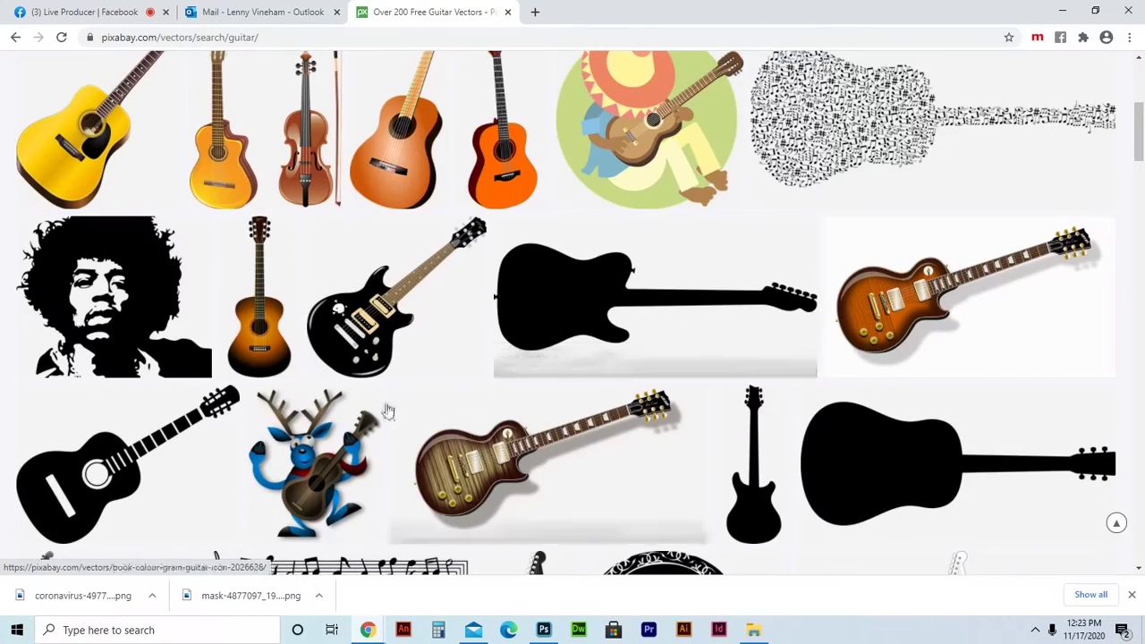
scroll(402, 408, "down", 3)
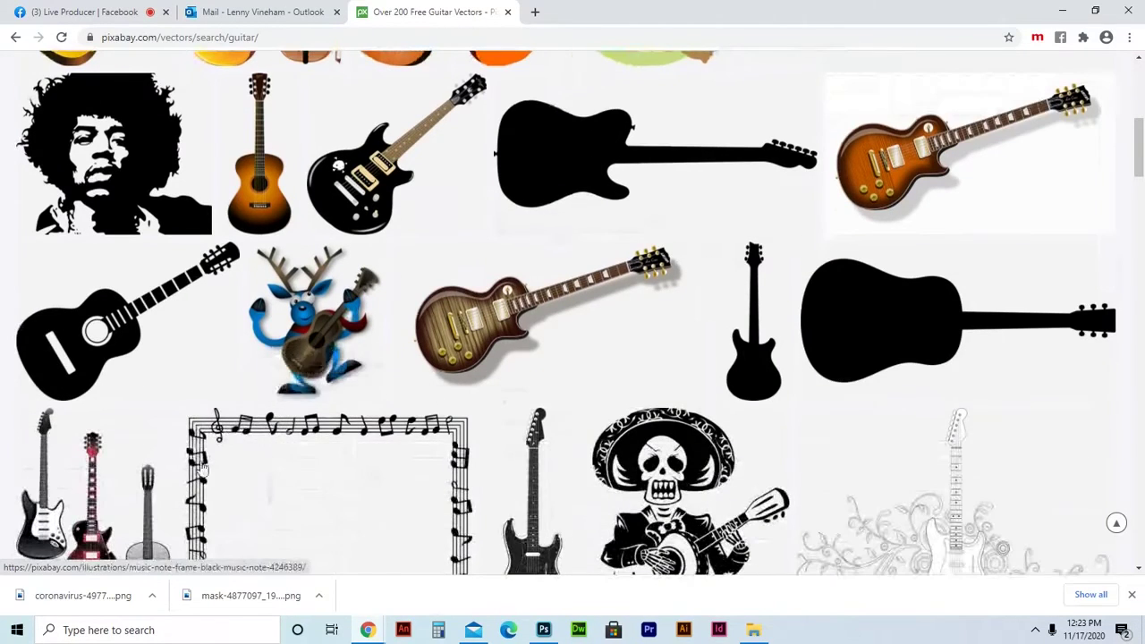
left_click(559, 139)
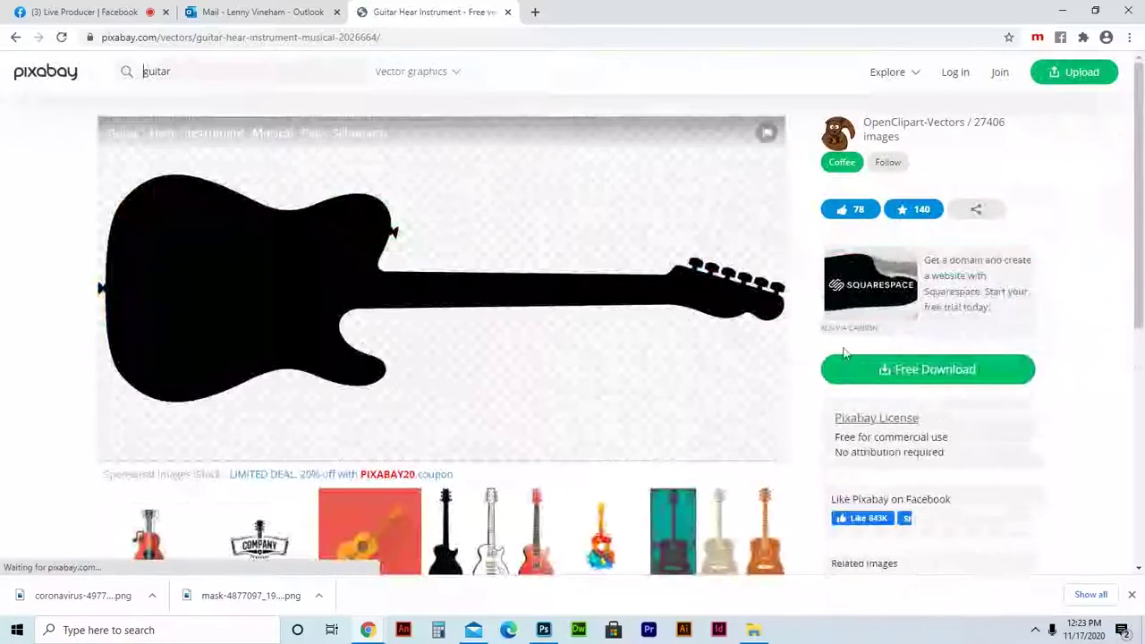
left_click(944, 374)
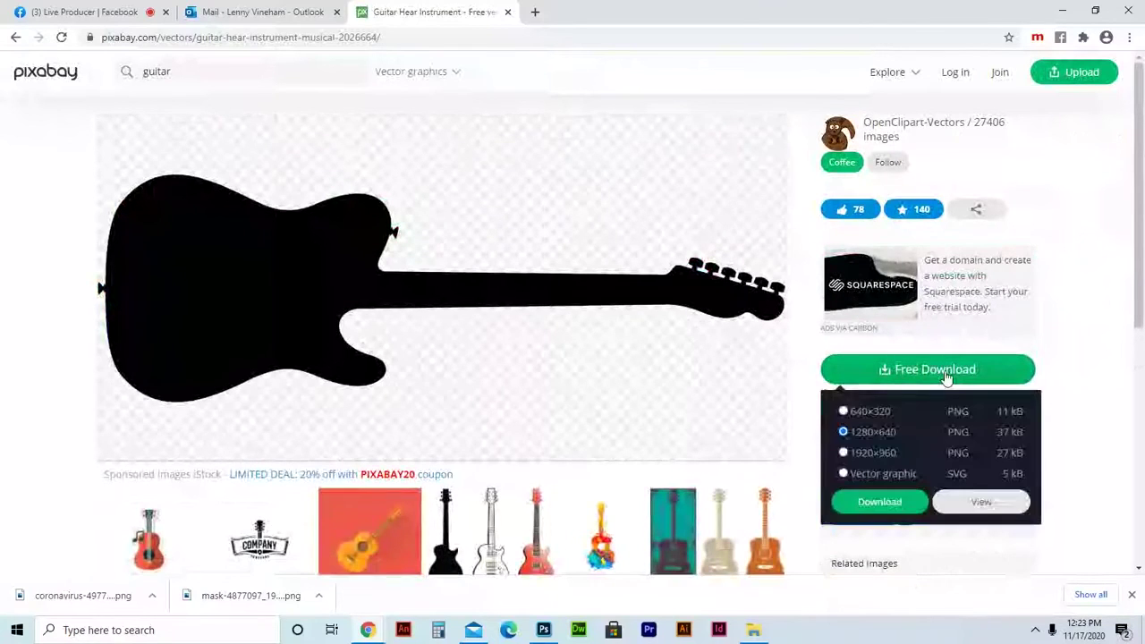
left_click(881, 504)
left_click(492, 333)
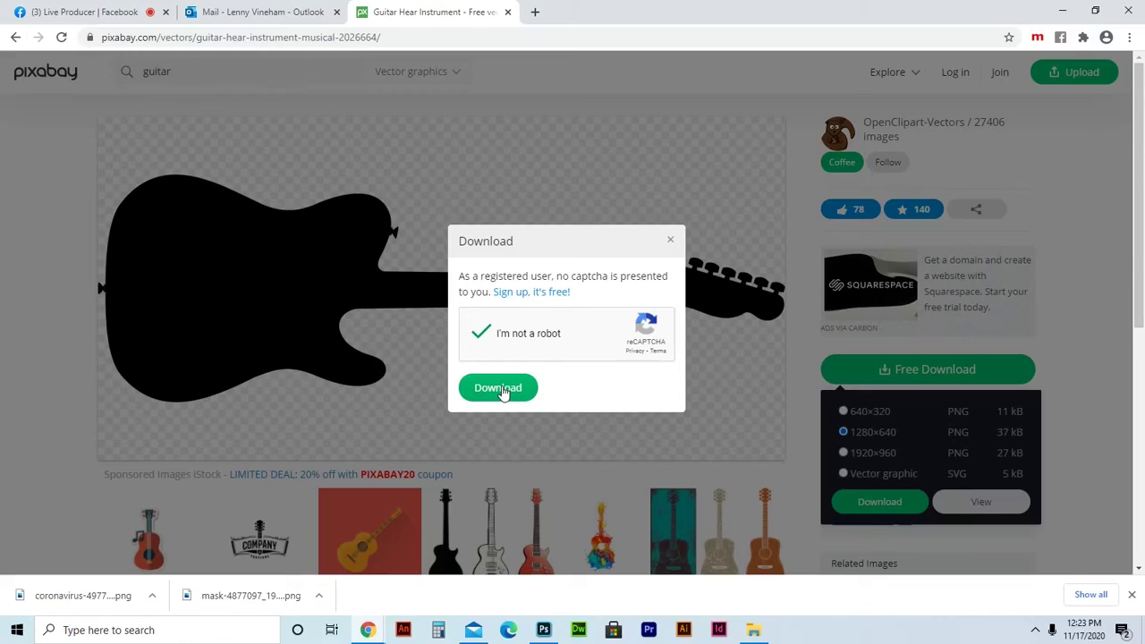
left_click(499, 391)
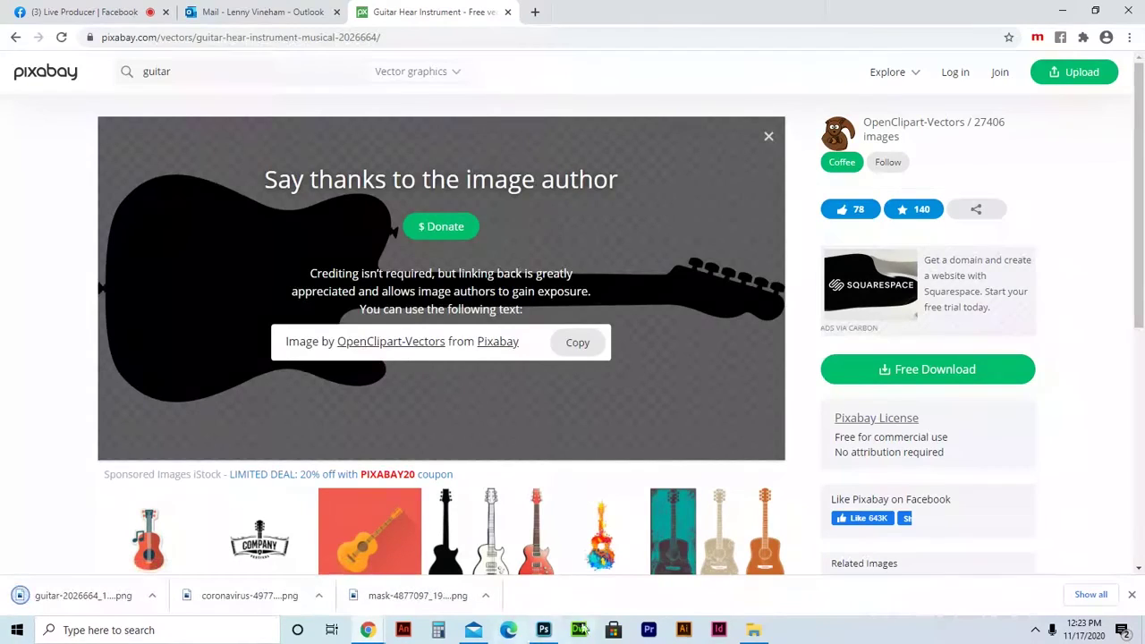
Switch to Photoshop, open guitar-2026664_1280 from Downloads and copy the guitar into Masquerade_200.psd below the curved title.
left_click(546, 630)
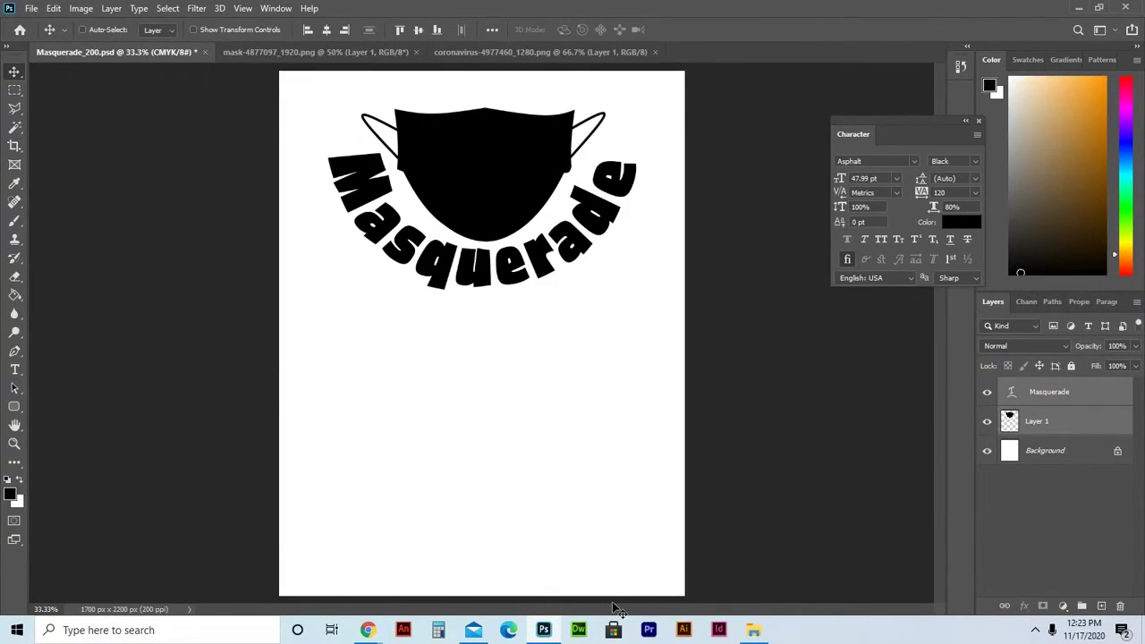
key("ctrl+o")
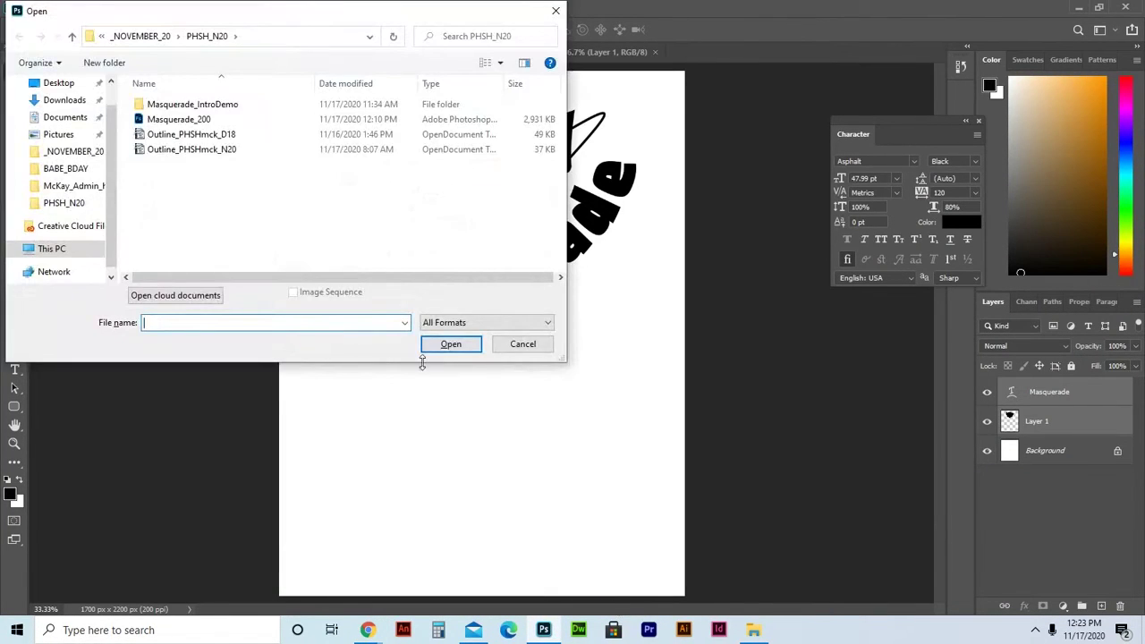
left_click(61, 101)
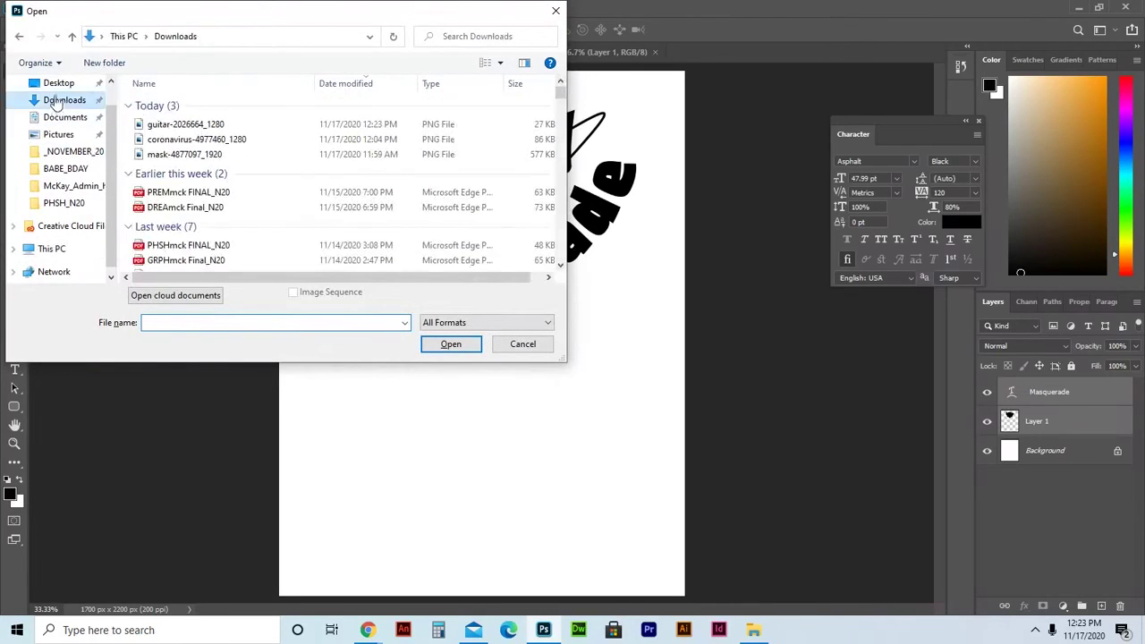
left_click(164, 128)
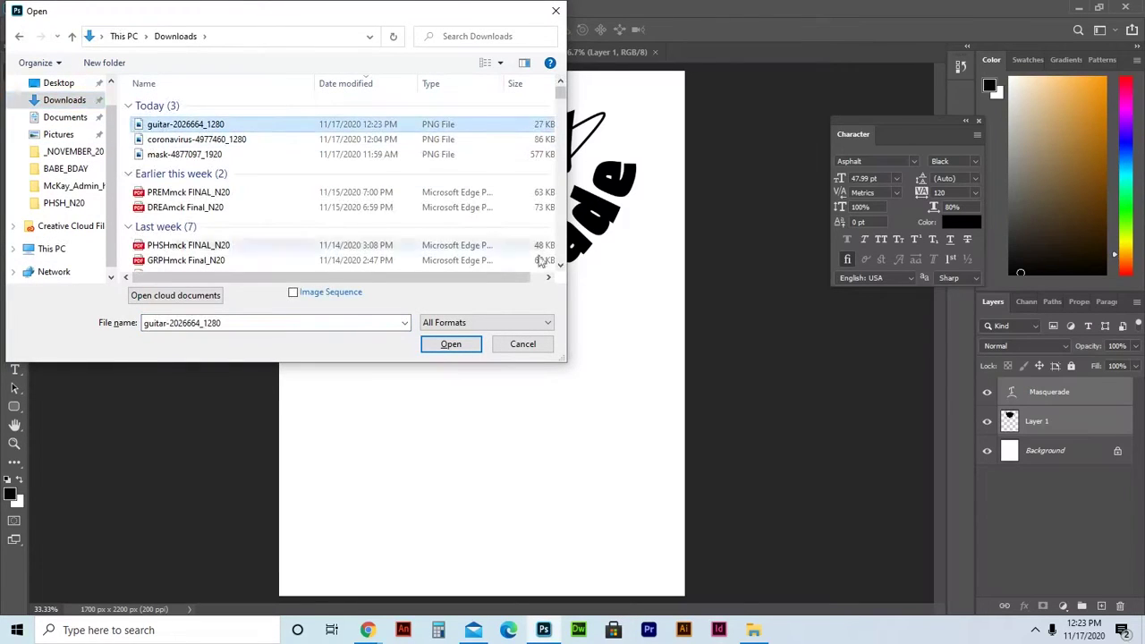
left_click(468, 348)
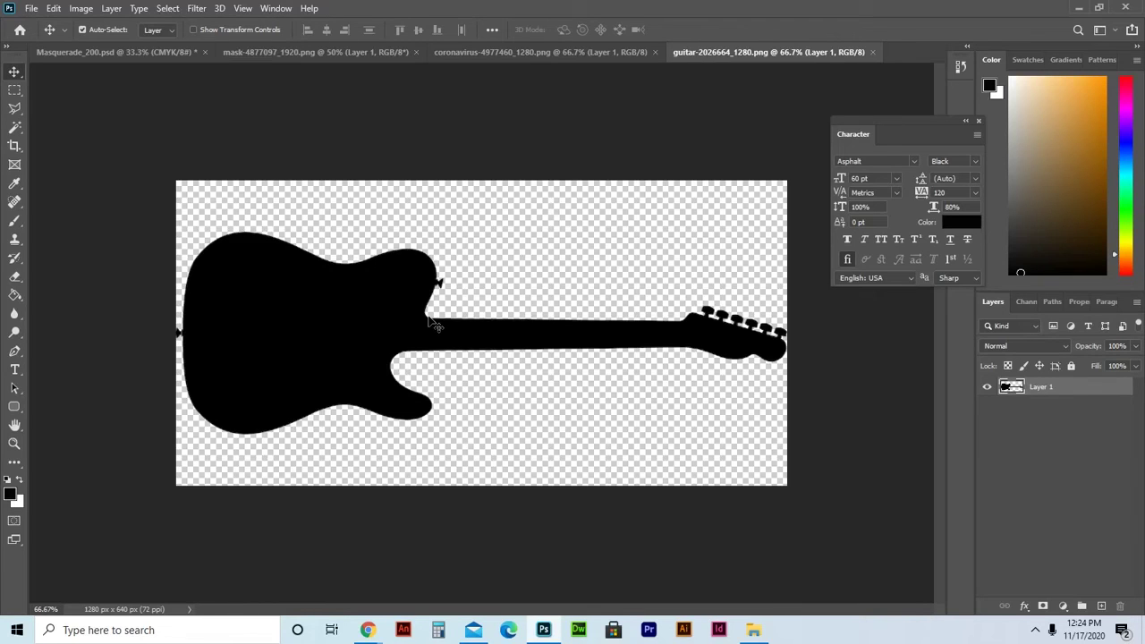
left_click_drag(373, 320, 409, 408)
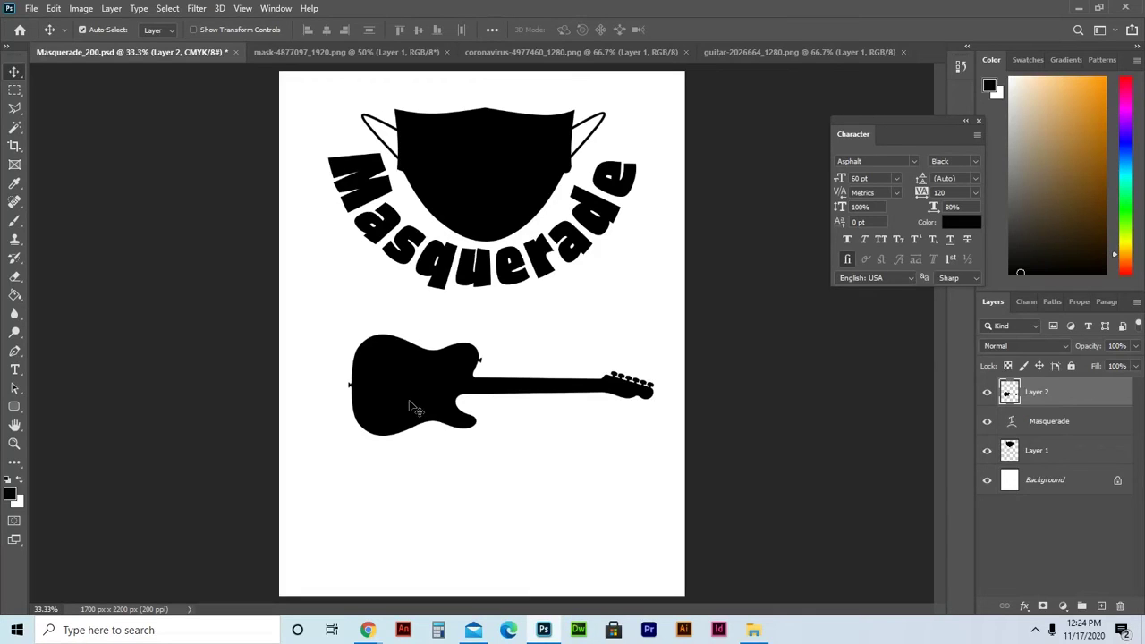
Scale the guitar to 50% width and height and move it slightly up toward the Masquerade title.
key("ctrl+t")
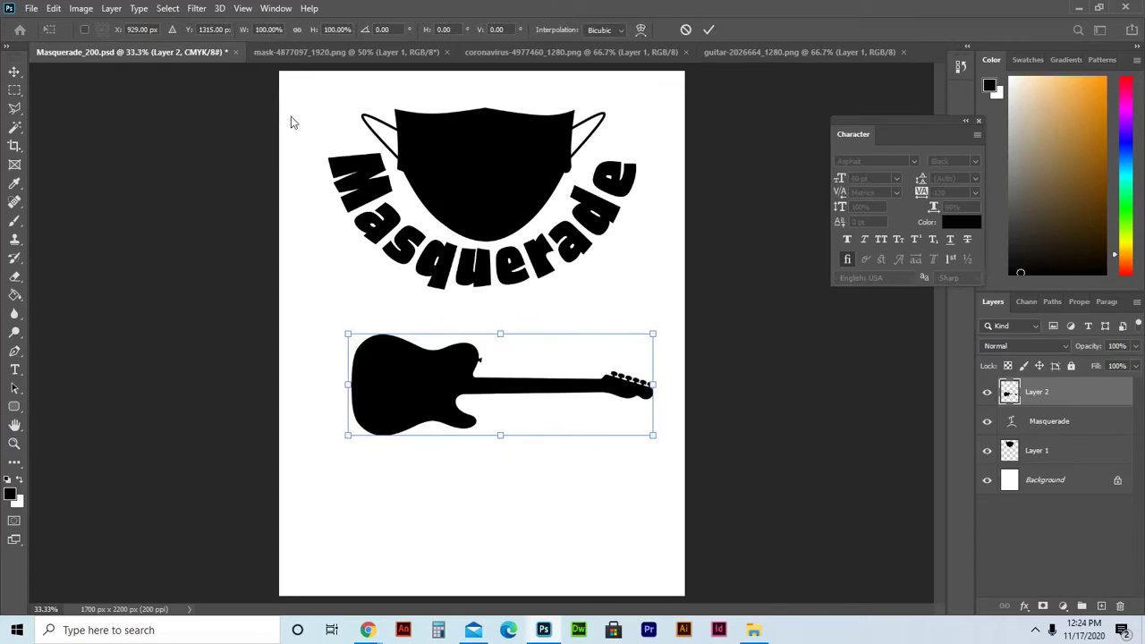
left_click(264, 28)
type("50")
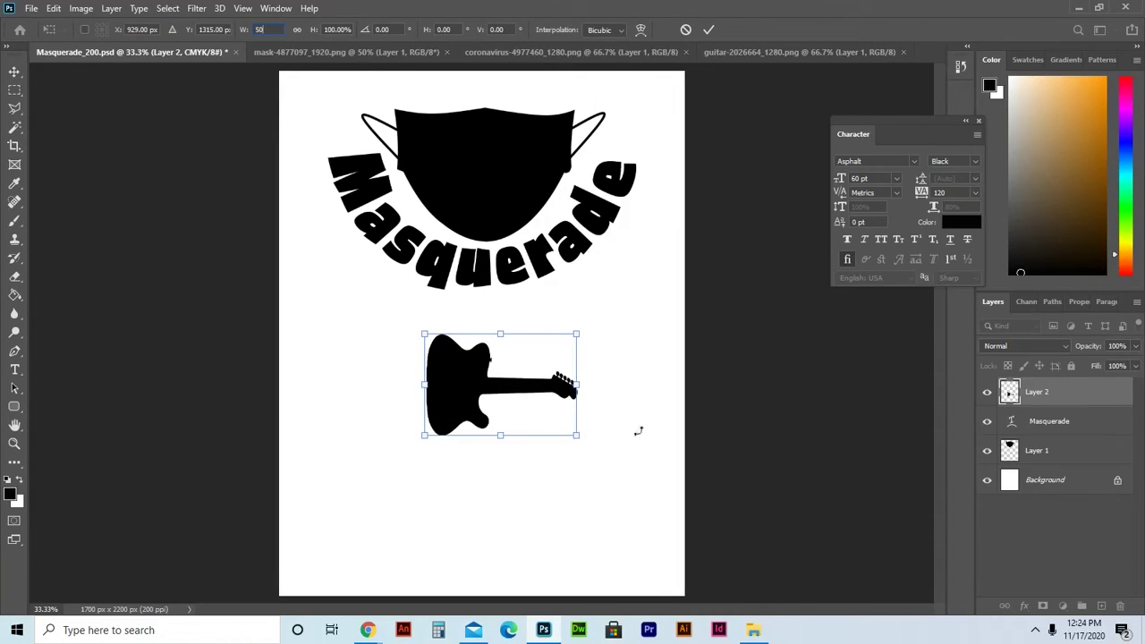
left_click(338, 30)
type("50")
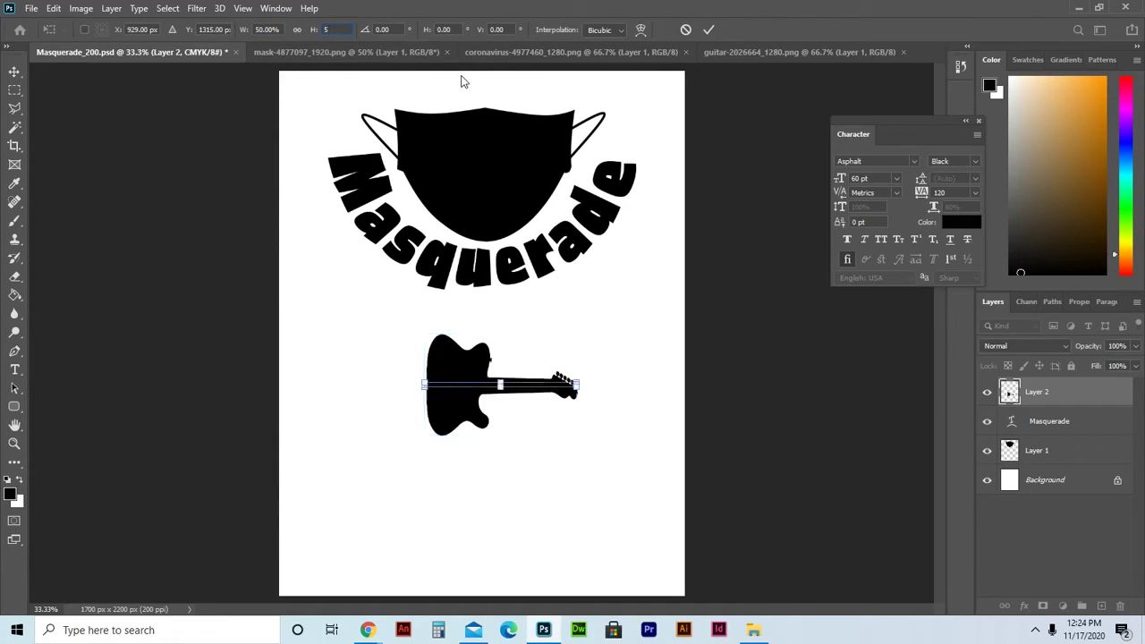
left_click(709, 30)
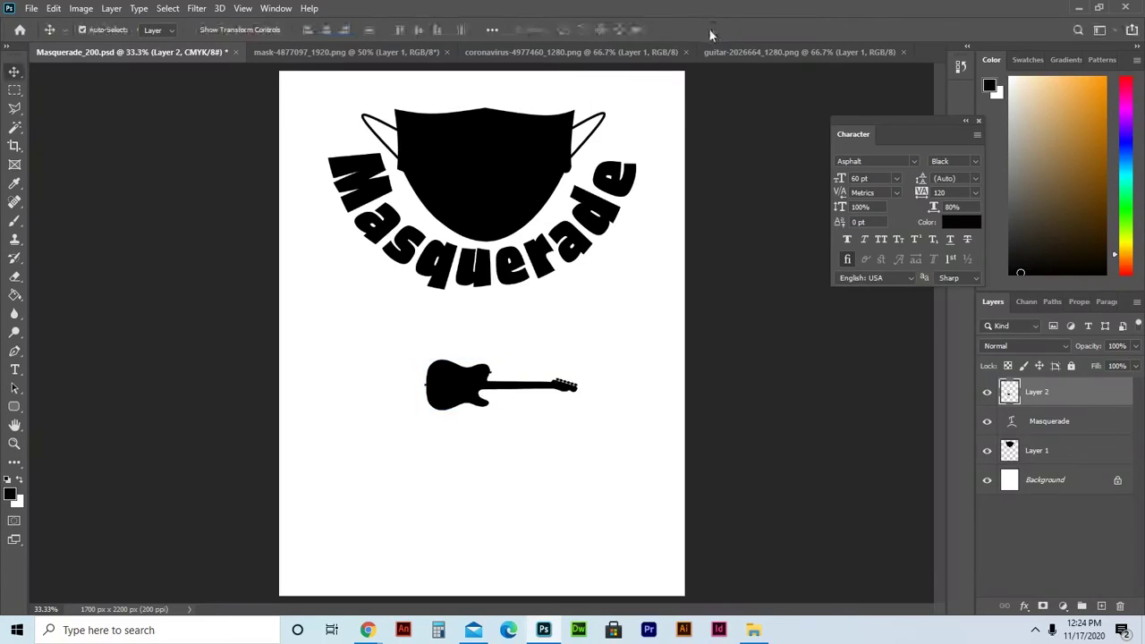
left_click_drag(483, 405, 464, 386)
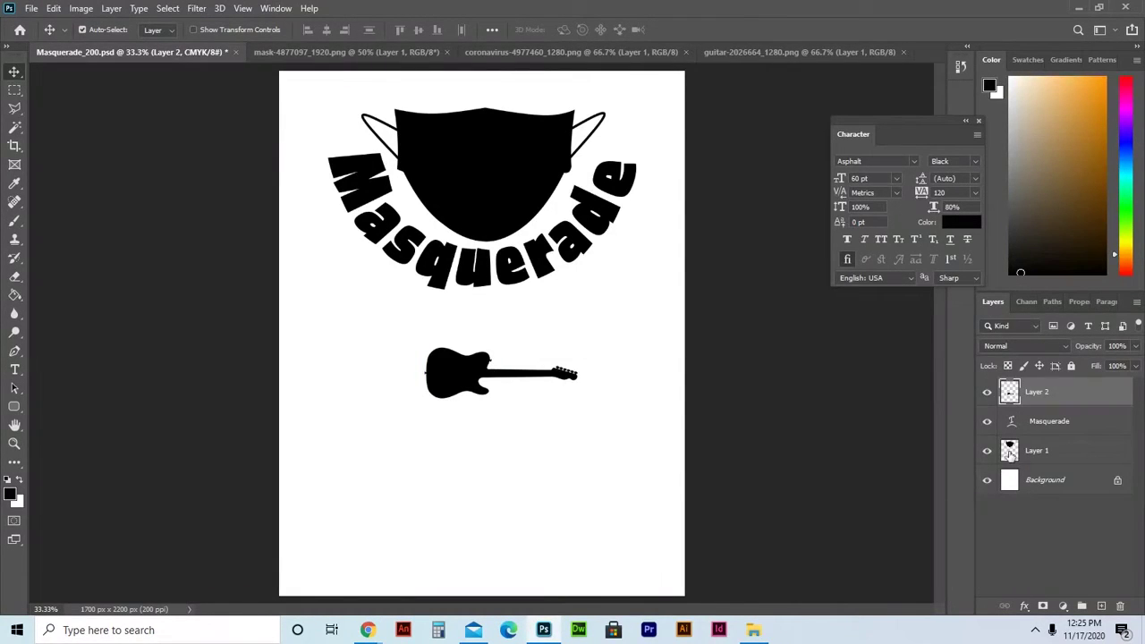
Apply a bright cyan-blue Color Overlay to the guitar on Layer 2.
double_click(1092, 391)
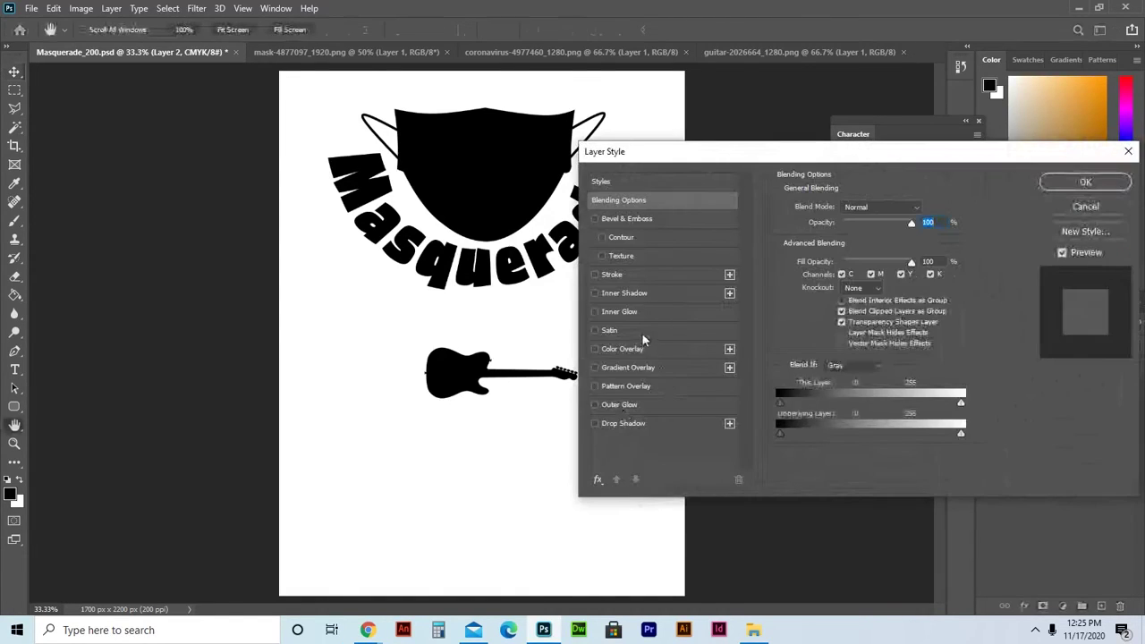
left_click(632, 348)
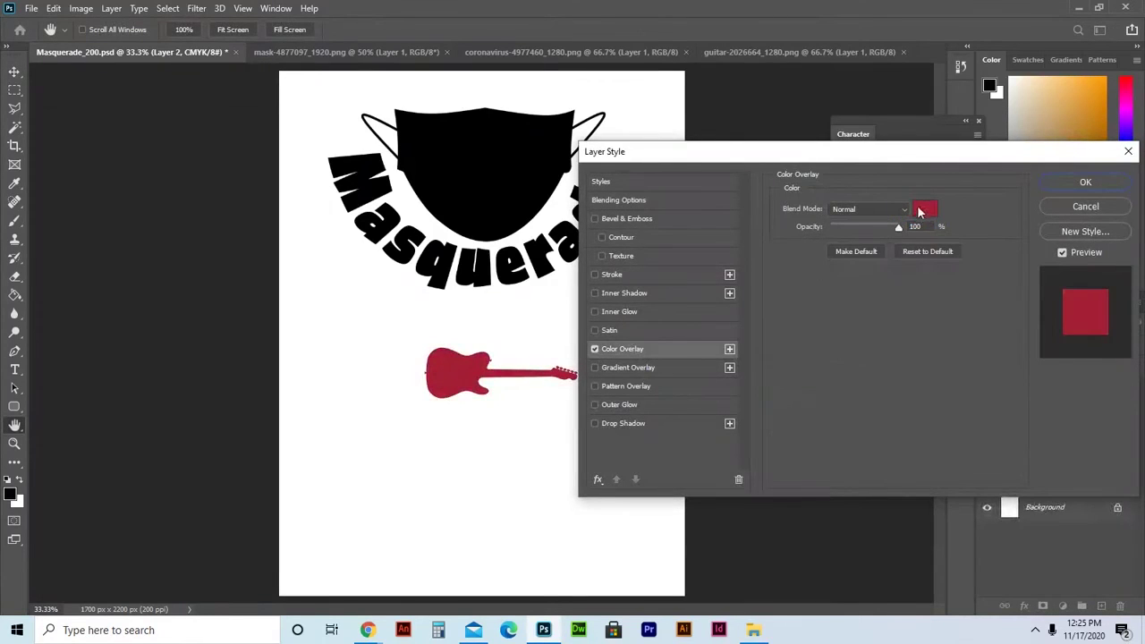
left_click(919, 211)
left_click(889, 387)
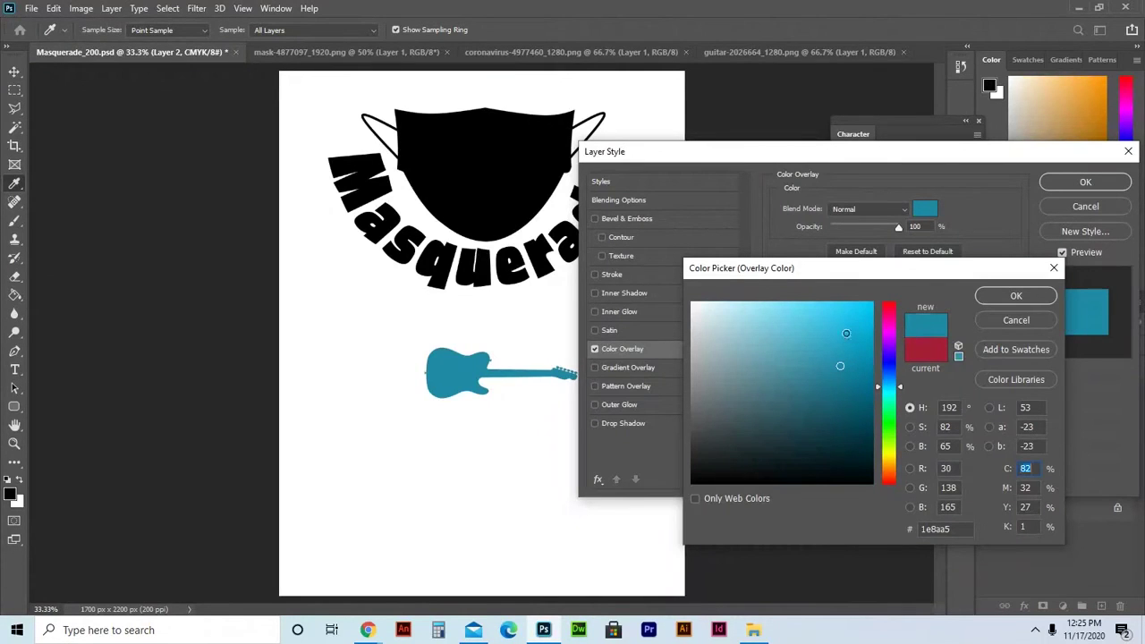
left_click(845, 333)
left_click(1016, 296)
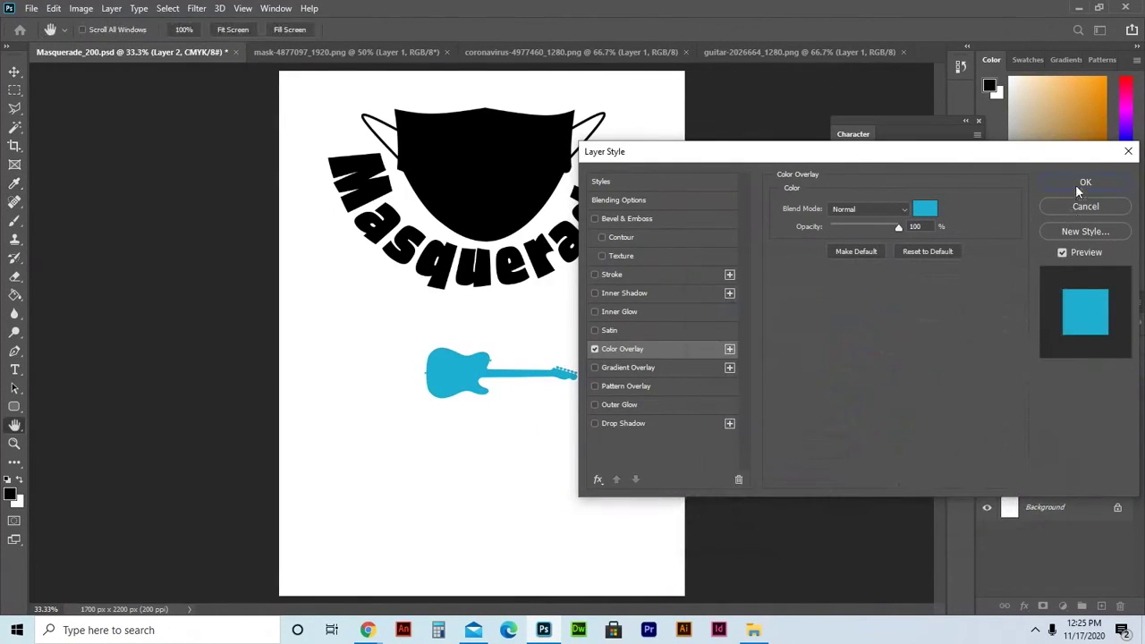
left_click(1078, 184)
Move the blue guitar up onto the mask's upper edge, with its body overlapping the mask's left corner.
key("v")
left_click_drag(478, 401, 450, 123)
key("Up")
key("Up")
key("Up")
key("Up")
key("Up")
key("Up")
key("Up")
key("Up")
key("Up")
key("Up")
key("Left")
key("Left")
key("Left")
key("Left")
key("Left")
key("Left")
key("Left")
key("Left")
key("Left")
key("Left")
key("Left")
key("Left")
key("Left")
key("Left")
key("Left")
key("Left")
key("Left")
key("Left")
key("Left")
key("Left")
key("Left")
key("Left")
key("Left")
key("Left")
key("Left")
key("Left")
key("Left")
key("Left")
key("Left")
key("Left")
key("Left")
key("Left")
key("Left")
key("Left")
key("Left")
key("Left")
key("Left")
key("Left")
key("Left")
key("Left")
key("Up")
key("Up")
key("Up")
key("Up")
key("Up")
key("Up")
key("Up")
key("Up")
key("Up")
key("Up")
key("Left")
key("Left")
key("Left")
key("Left")
key("Left")
key("Left")
key("Left")
key("Left")
key("Left")
key("Left")
key("Left")
key("Left")
key("Left")
key("Left")
key("Left")
key("Left")
key("Left")
key("Left")
key("Left")
key("Left")
key("Up")
key("Up")
key("Up")
key("Up")
key("Up")
key("Up")
key("Up")
key("Up")
key("Up")
key("Up")
key("Up")
key("Up")
key("Up")
key("Up")
key("Up")
key("Up")
key("Up")
key("Up")
key("Up")
key("Up")
key("Up")
key("Up")
key("Up")
key("Up")
key("Up")
key("Up")
key("Up")
key("Up")
key("Up")
key("Up")
key("Up")
key("Up")
key("Up")
key("Up")
key("Up")
key("Up")
key("Up")
key("Up")
key("Up")
key("Up")
key("Up")
key("Up")
key("Up")
key("Up")
key("Up")
key("Up")
key("Up")
key("Up")
key("Up")
key("Up")
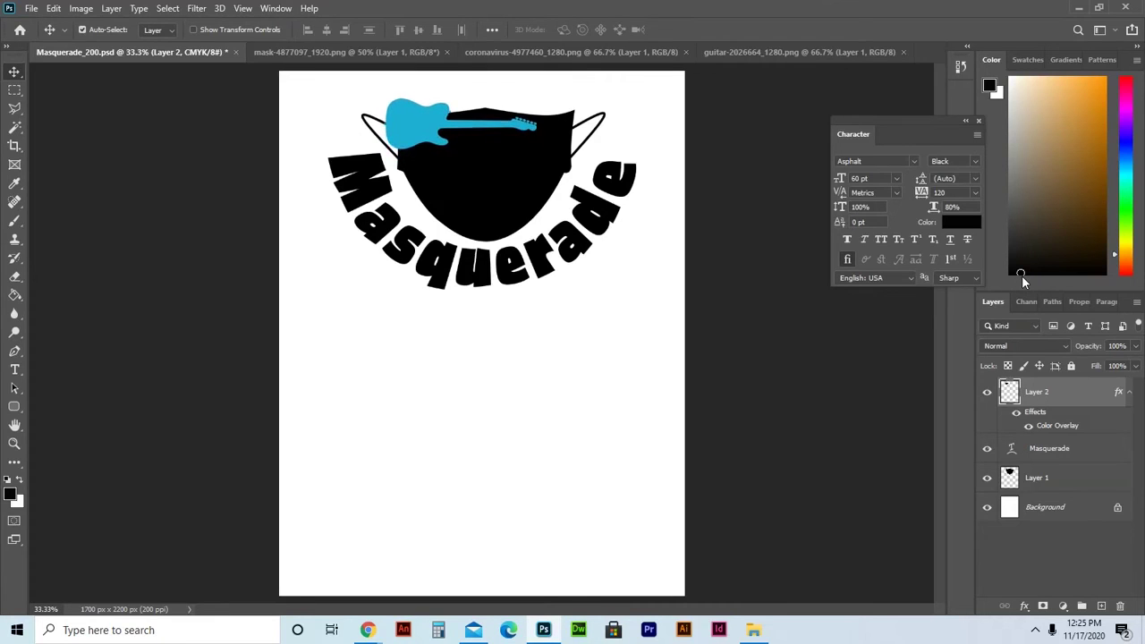
key("Up")
key("Up")
key("Up")
key("Up")
key("Up")
Add an outside Stroke effect to the guitar on Layer 2 and set its size to 10 px.
double_click(1086, 385)
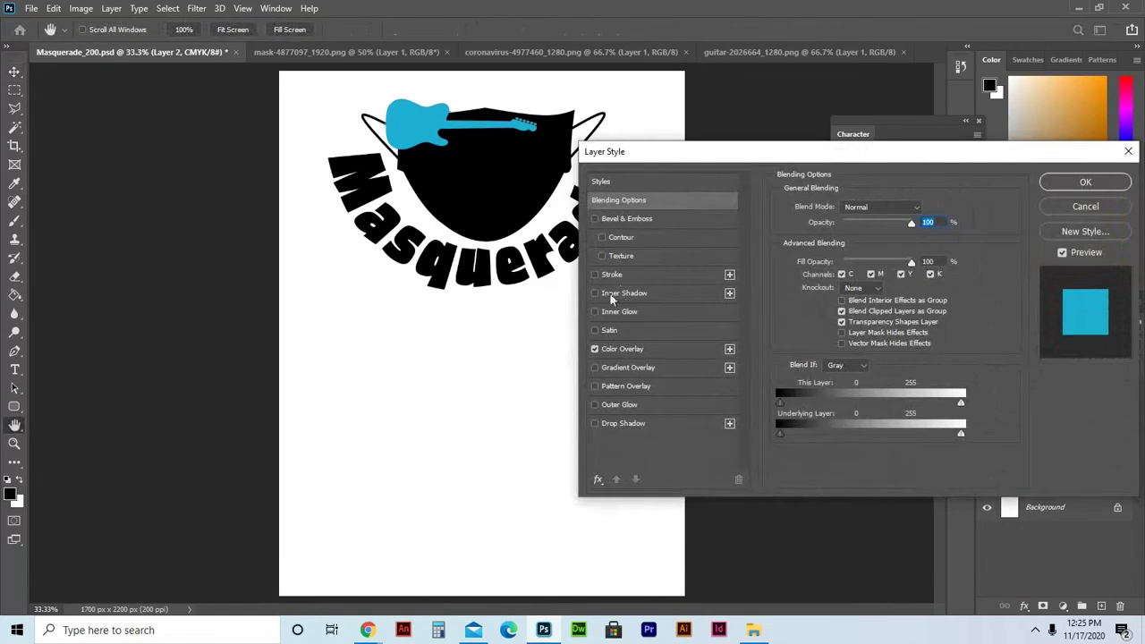
left_click(1080, 183)
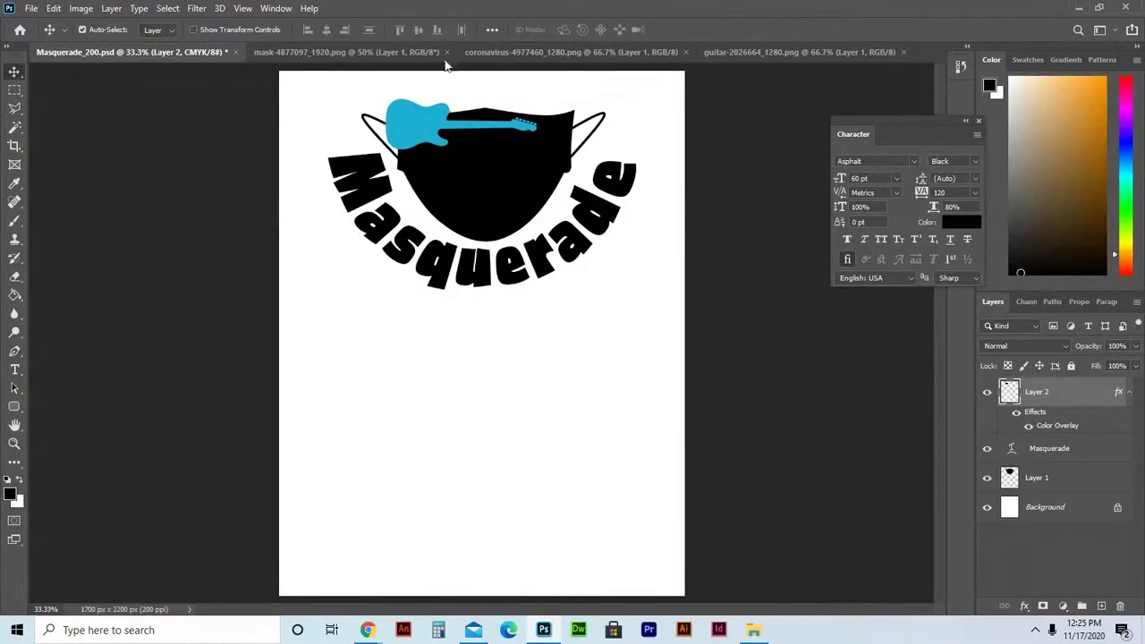
double_click(1096, 396)
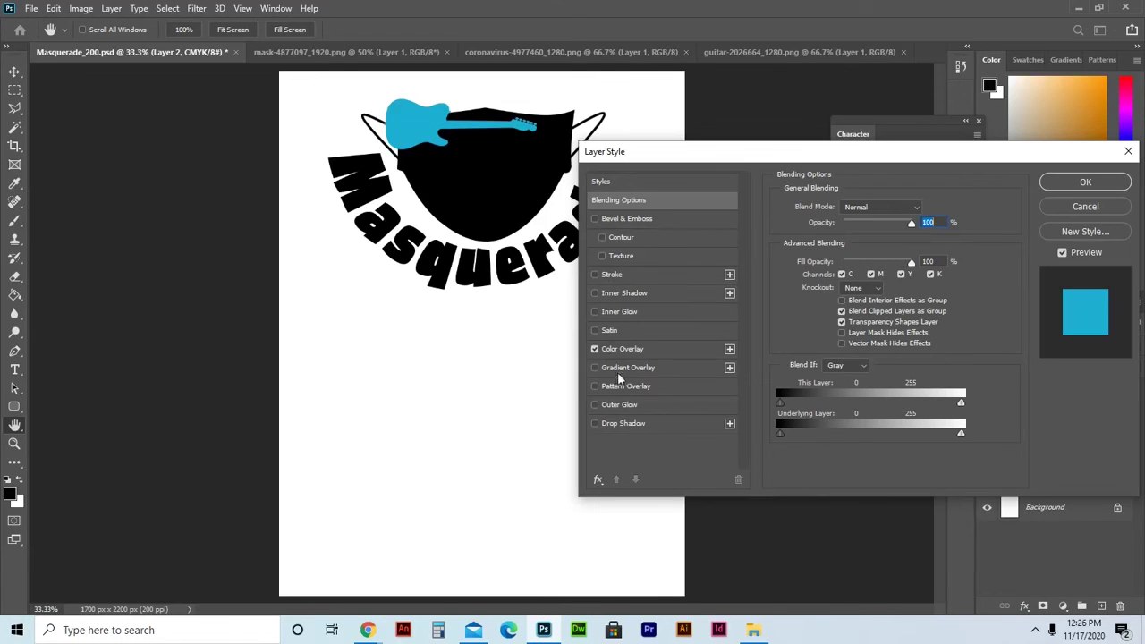
left_click(595, 275)
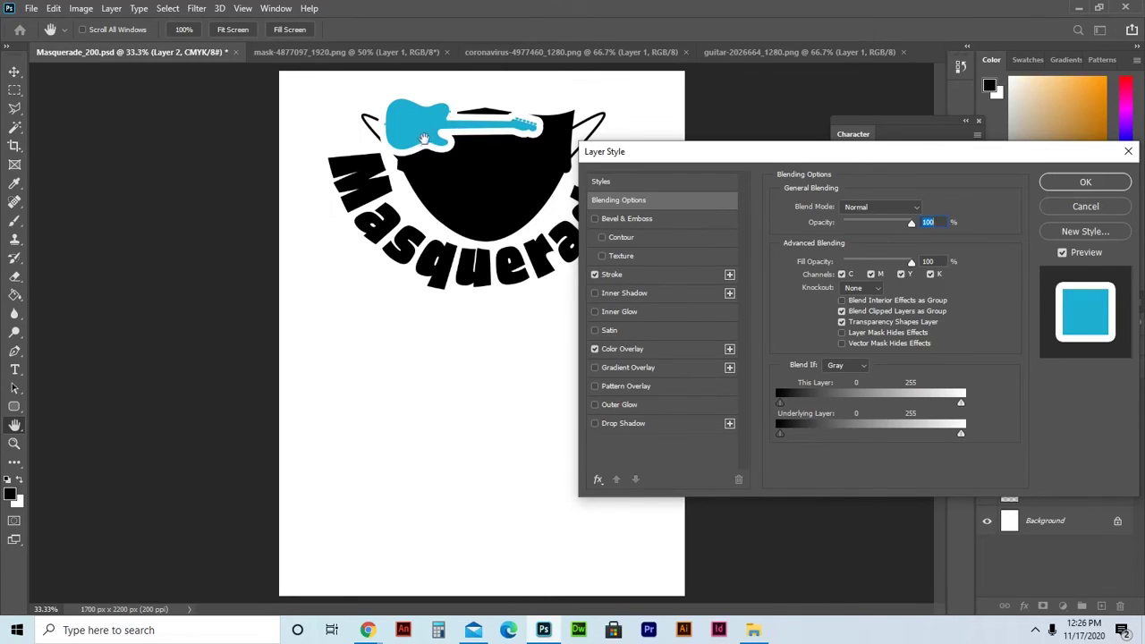
left_click(626, 273)
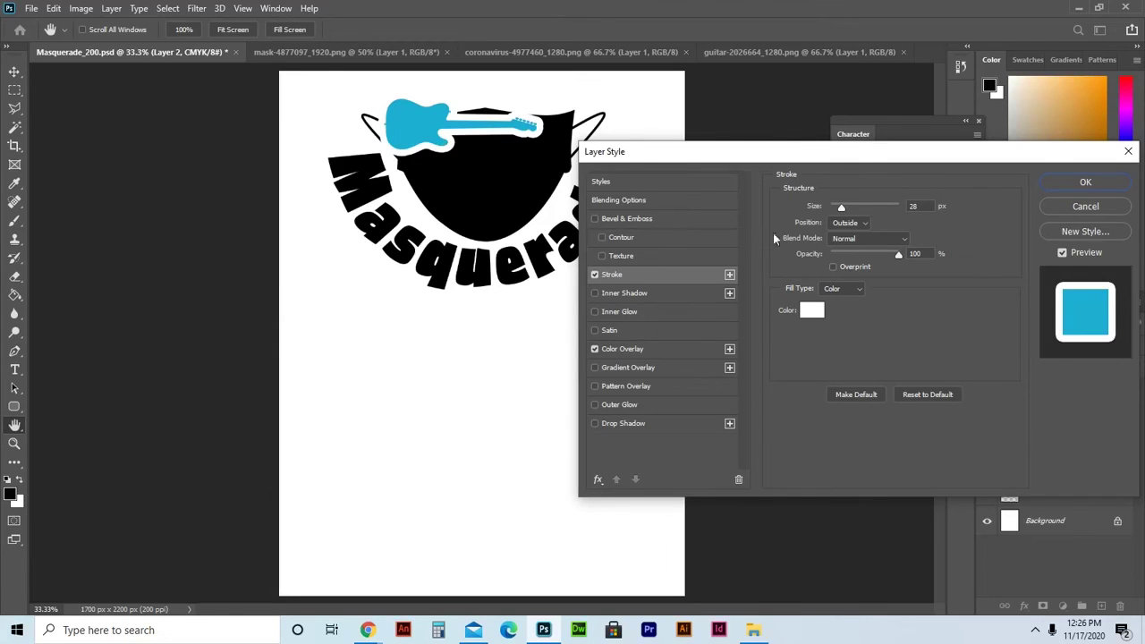
left_click_drag(851, 204, 835, 207)
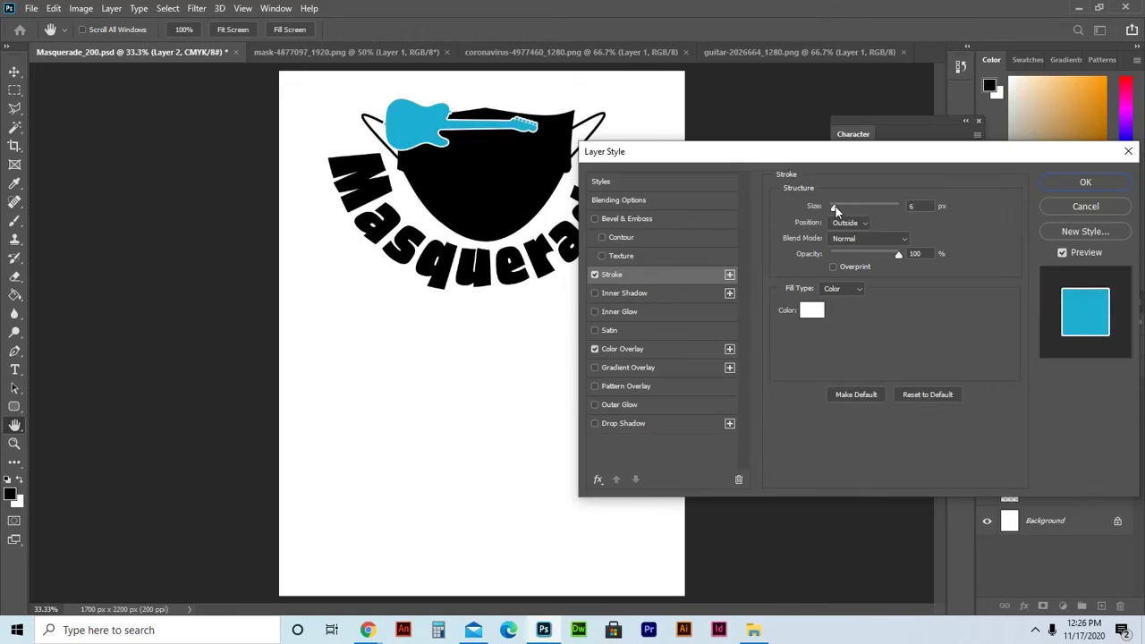
left_click_drag(836, 207, 837, 207)
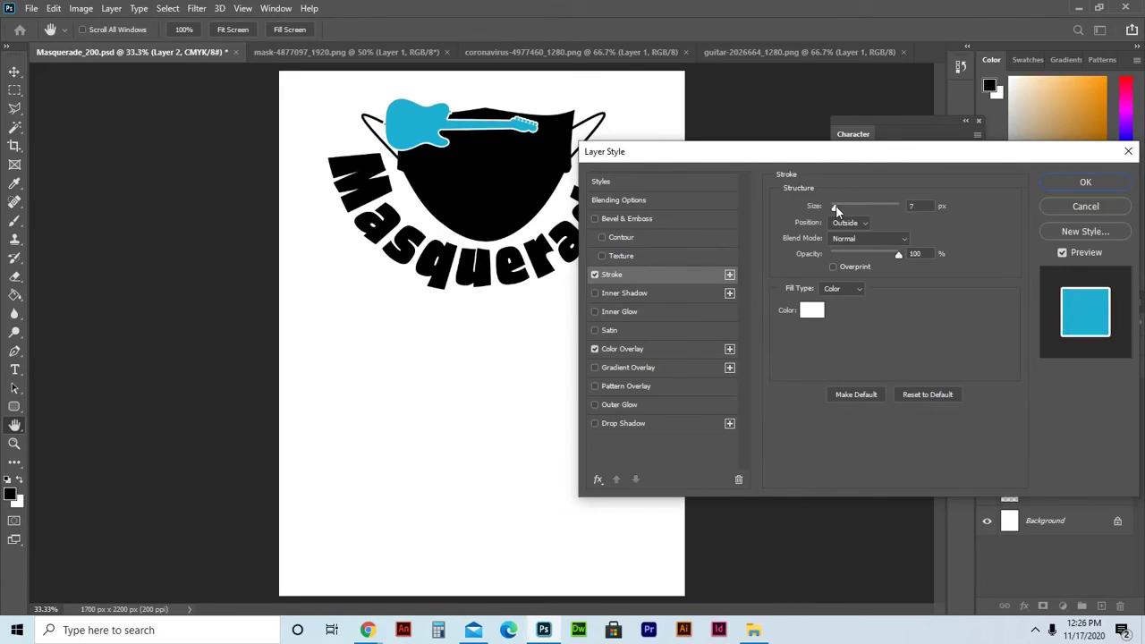
left_click_drag(837, 208, 838, 208)
Set the guitar's stroke colour to black sampled from the mask and apply the layer style.
mouse_move(782, 148)
left_mouse_down()
mouse_move(1020, 352)
mouse_move(948, 310)
mouse_move(941, 179)
mouse_move(768, 156)
mouse_move(1031, 189)
mouse_move(777, 209)
left_mouse_up()
left_click(813, 361)
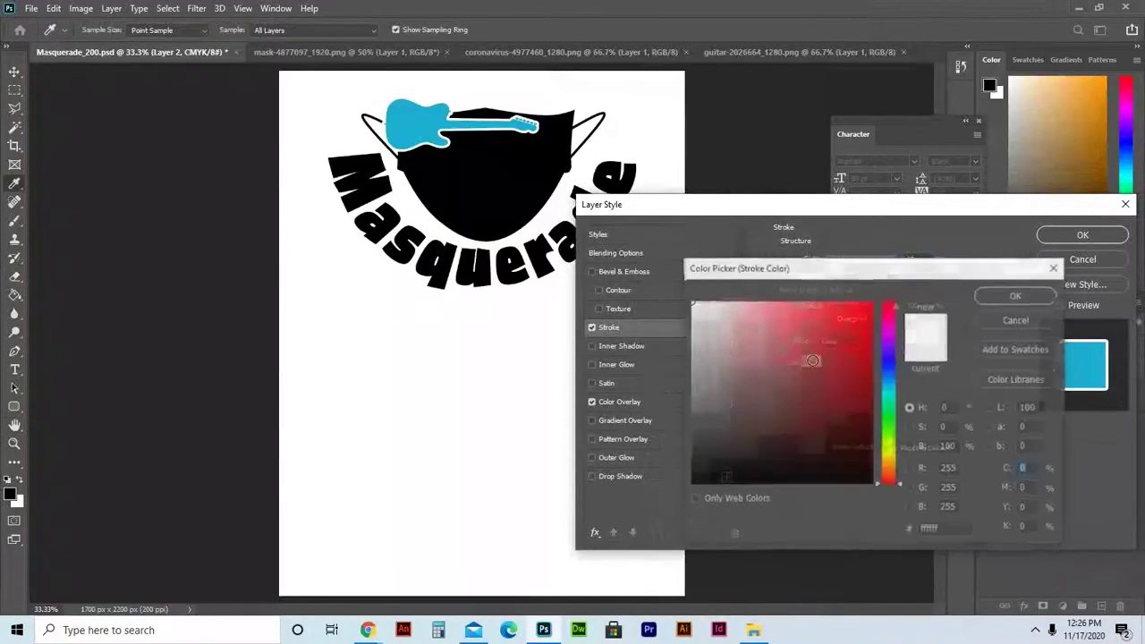
left_click(509, 192)
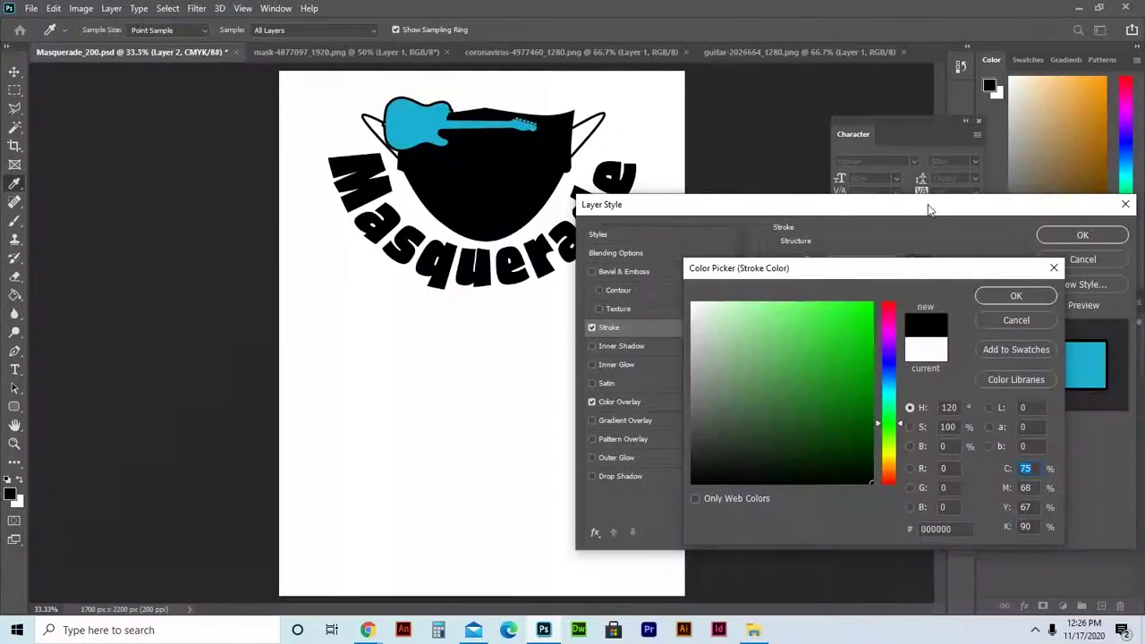
left_click(1017, 296)
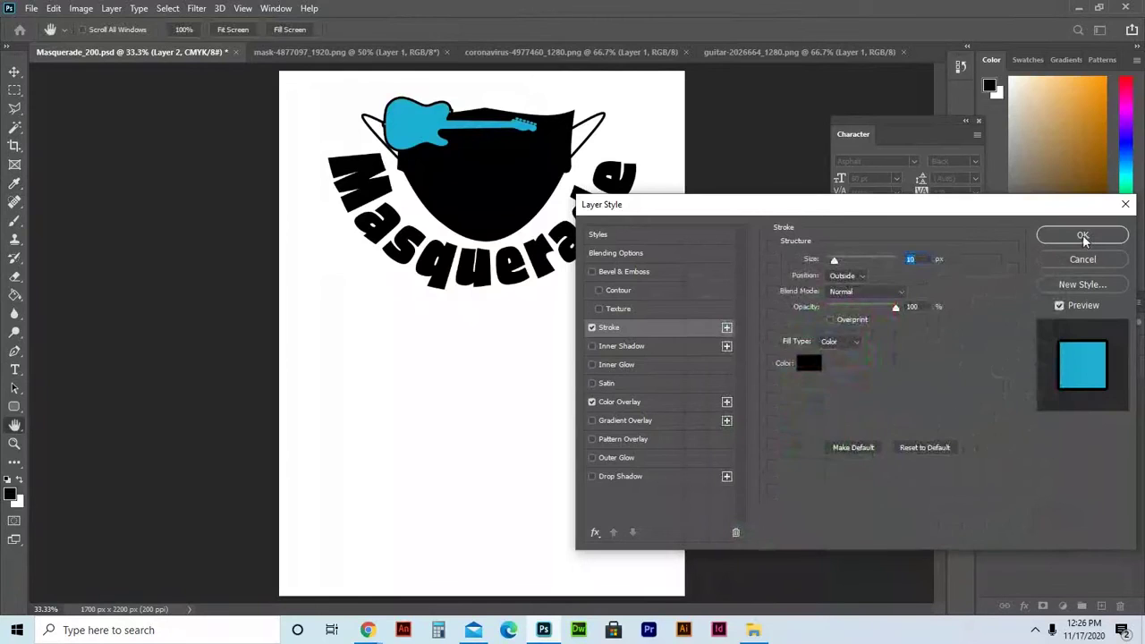
left_click(1083, 235)
mouse_move(438, 129)
left_mouse_down()
mouse_move(447, 136)
mouse_move(438, 127)
left_mouse_up()
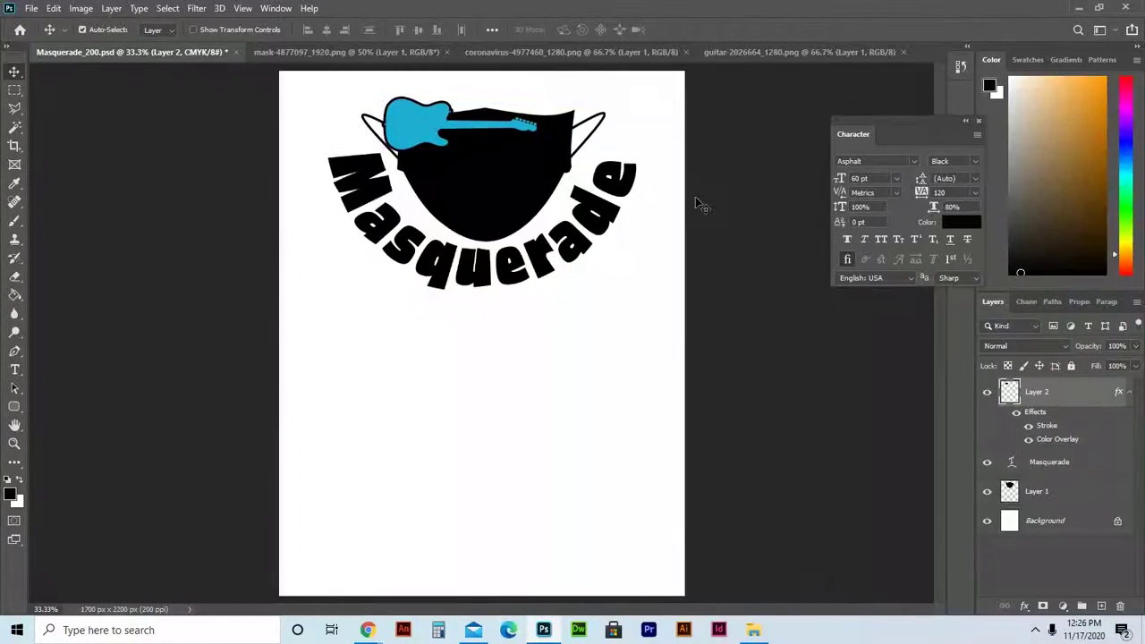
Nudge the guitar up so its neck runs along the mask's upper edge, then fine-tune its position.
key("shift+Up")
key("shift+Up")
key("shift+Up")
key("shift+Up")
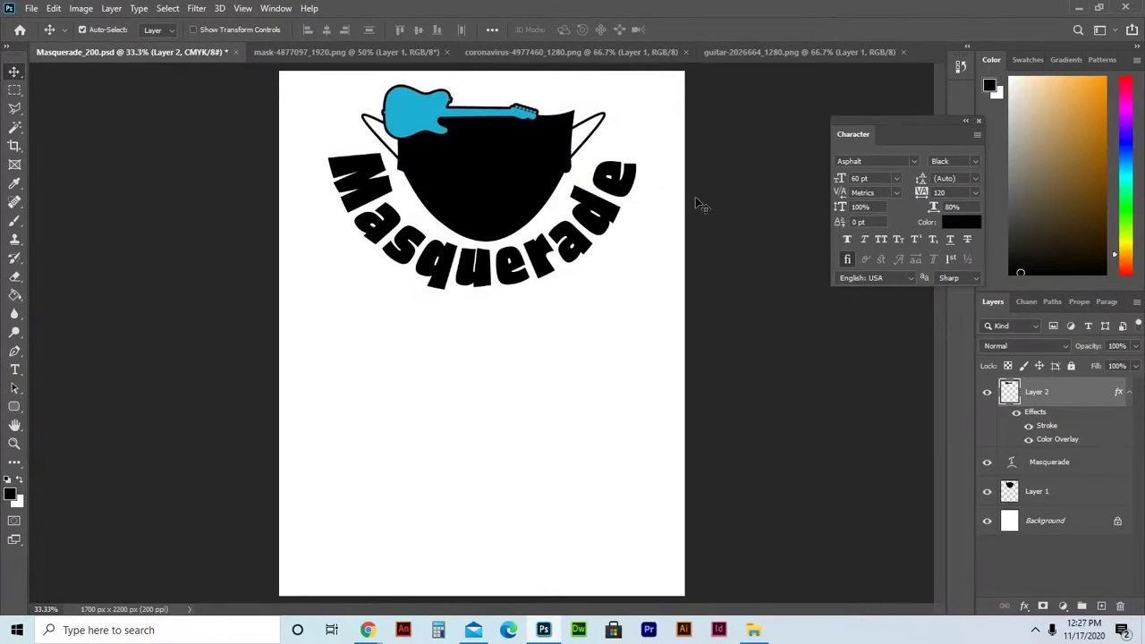
key("shift+Left")
key("shift+Left")
key("shift+Right")
key("shift+Right")
key("shift+Right")
key("shift+Right")
key("Down")
key("Down")
key("Down")
key("Down")
key("Left")
key("Right")
key("Right")
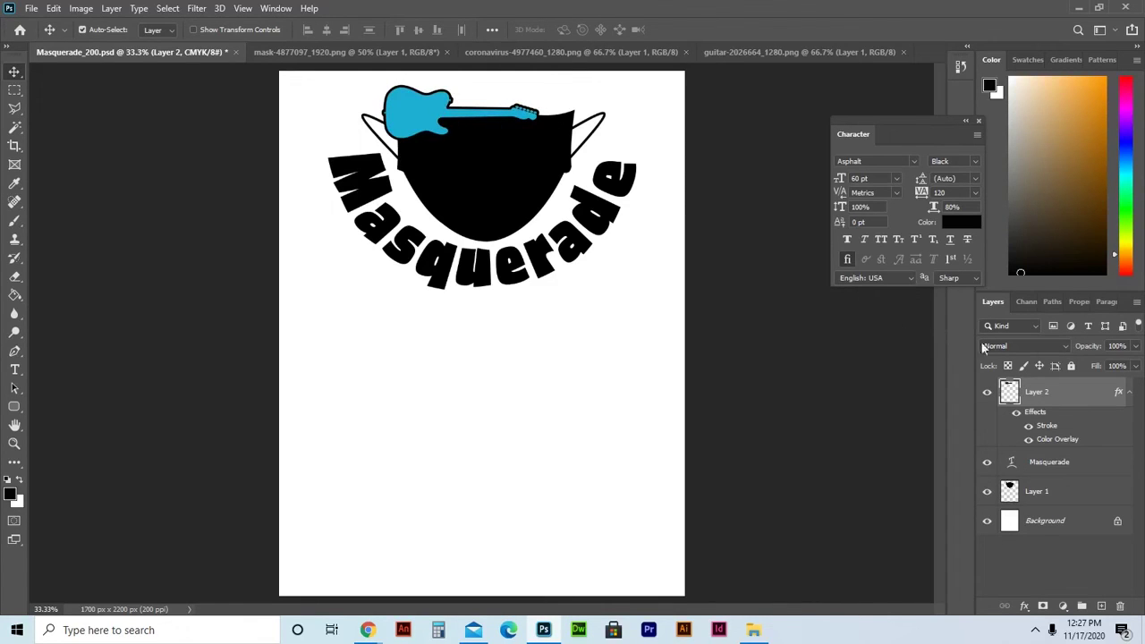
Reopen the Stroke settings of the guitar on Layer 2 and set the stroke size to 8 px.
double_click(1076, 394)
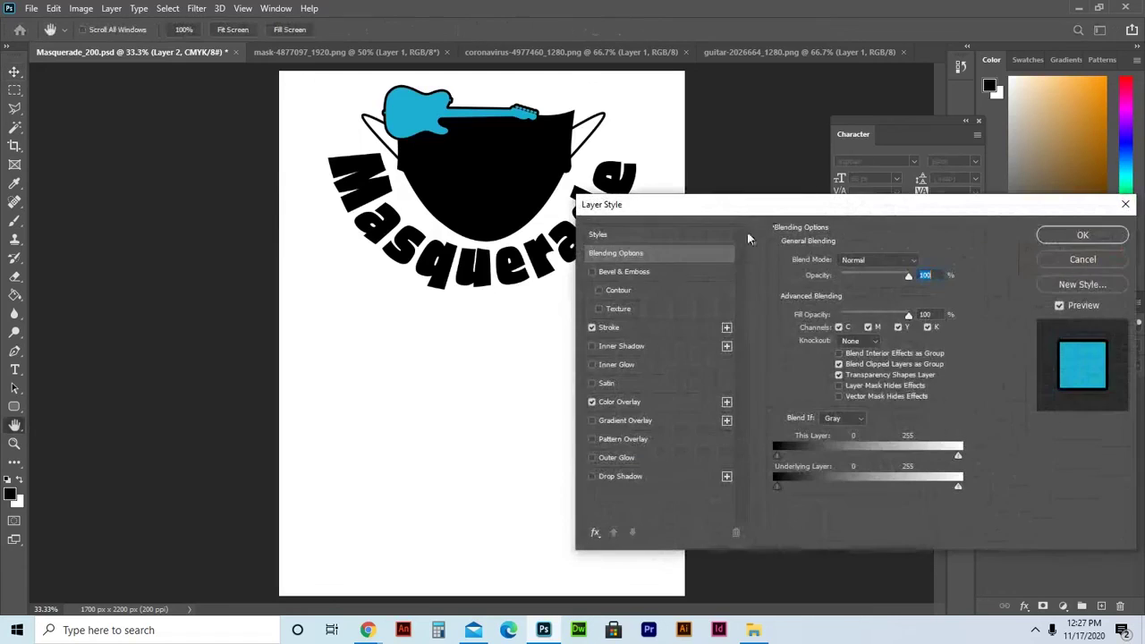
left_click(626, 327)
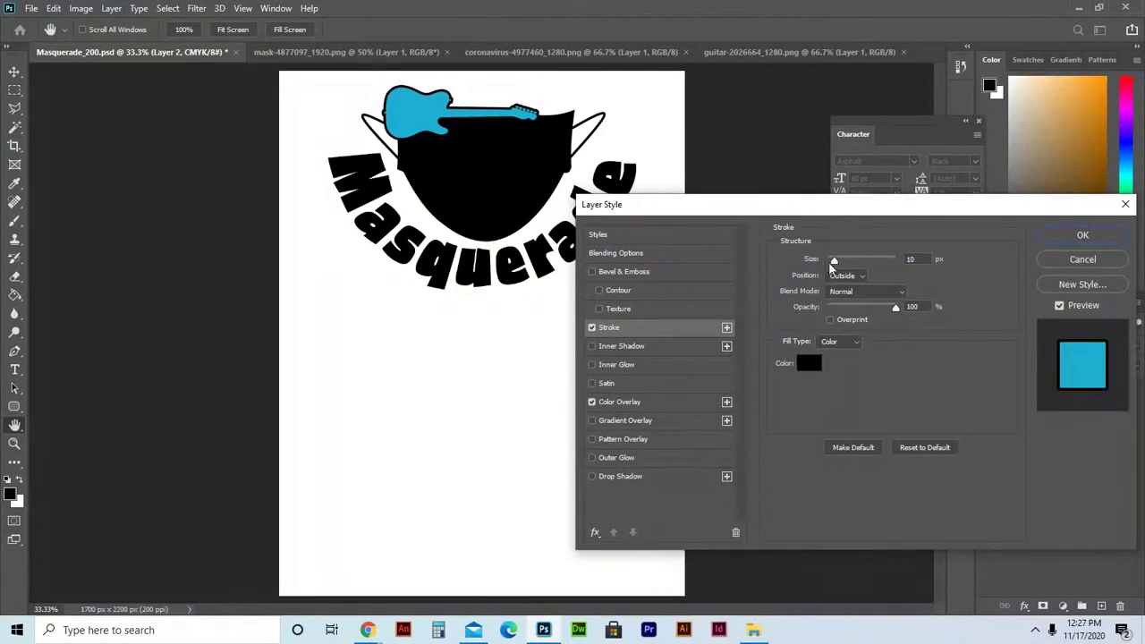
left_click_drag(834, 262, 835, 264)
left_click_drag(772, 208, 807, 40)
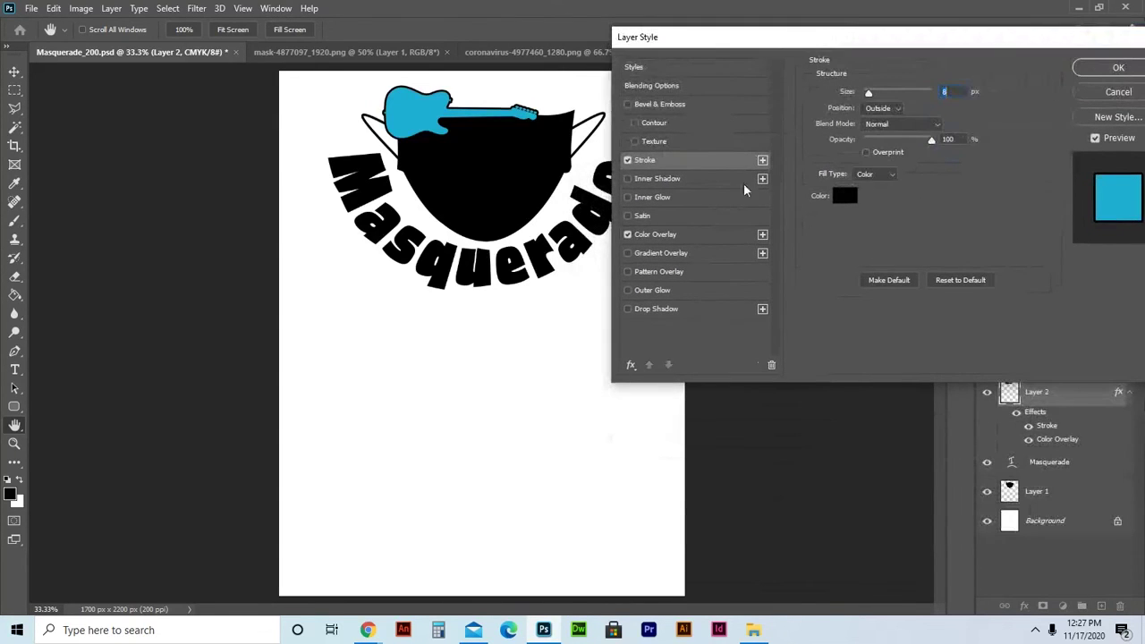
Change the guitar stroke's fill type to Gradient and its gradient style to Shape Burst.
left_click(878, 176)
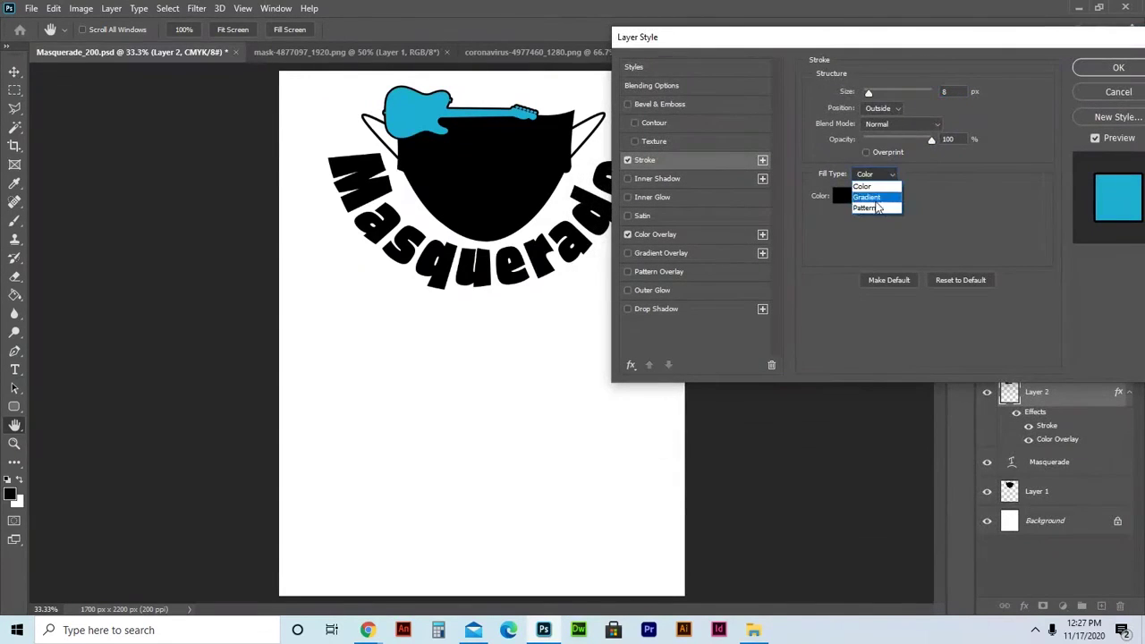
left_click(874, 198)
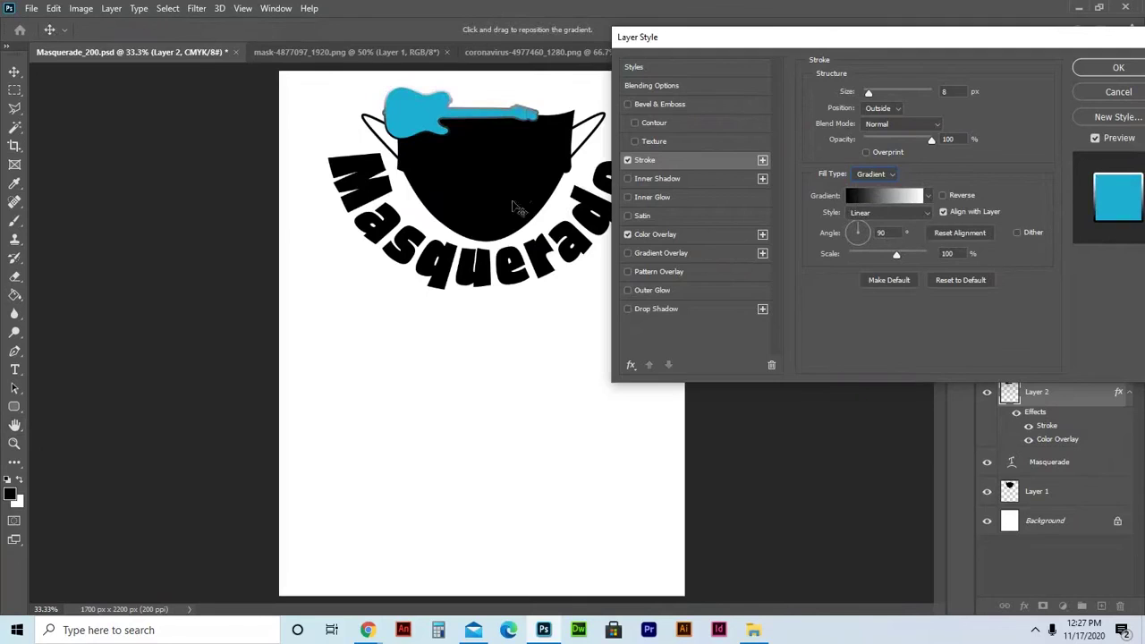
left_click(922, 215)
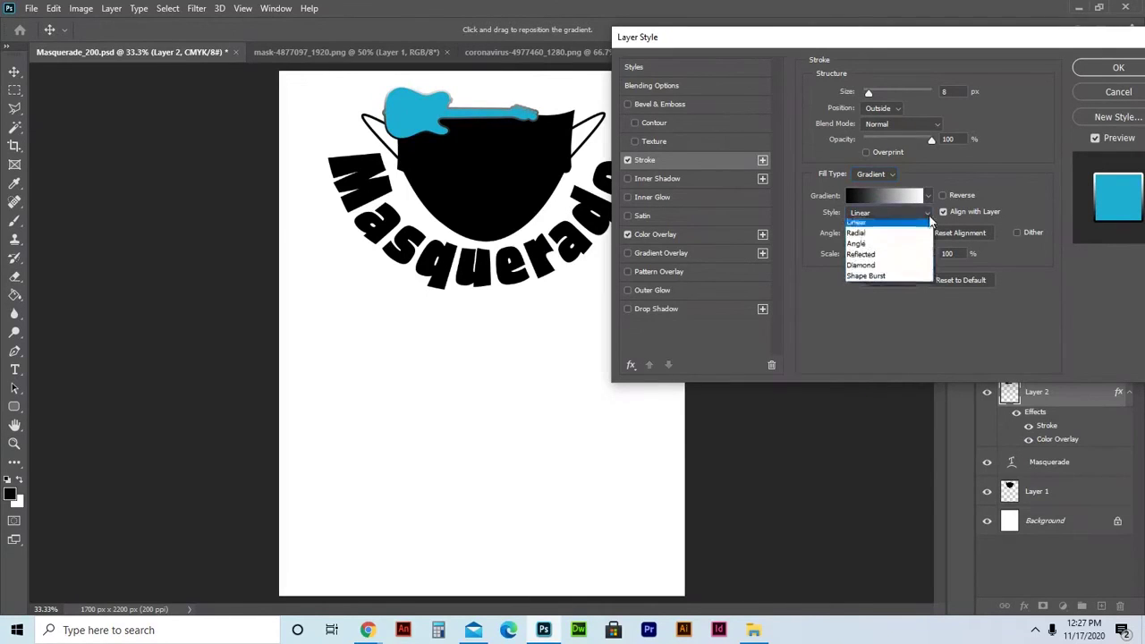
left_click(879, 280)
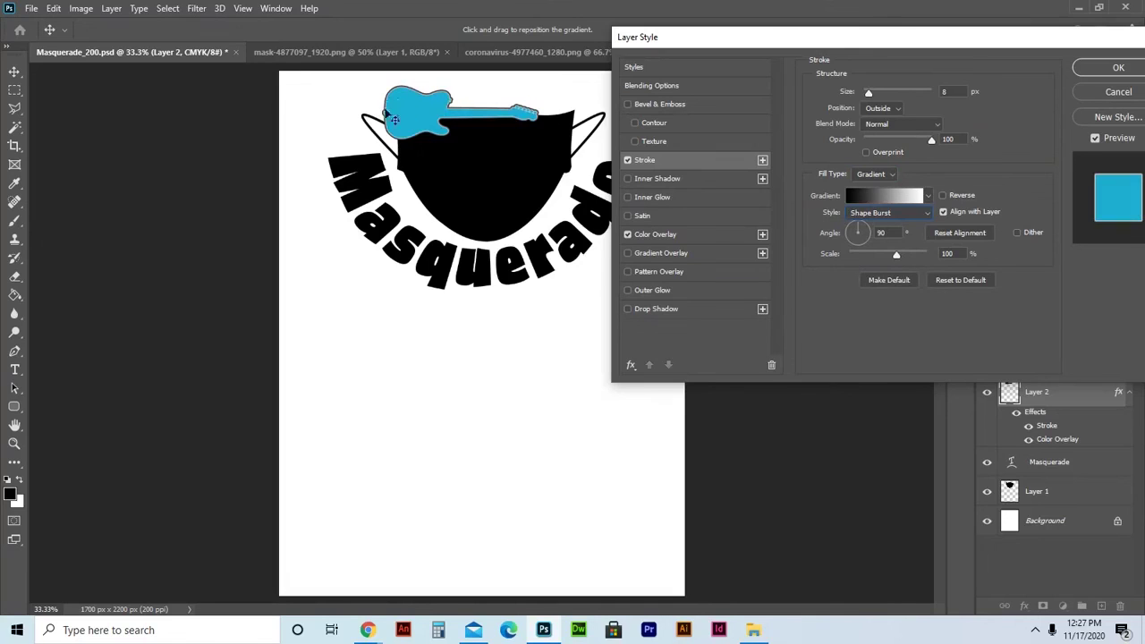
Bring the stroke gradient's black stop inward and its white stop to 79%, and widen the stroke to 18 px.
left_click(908, 202)
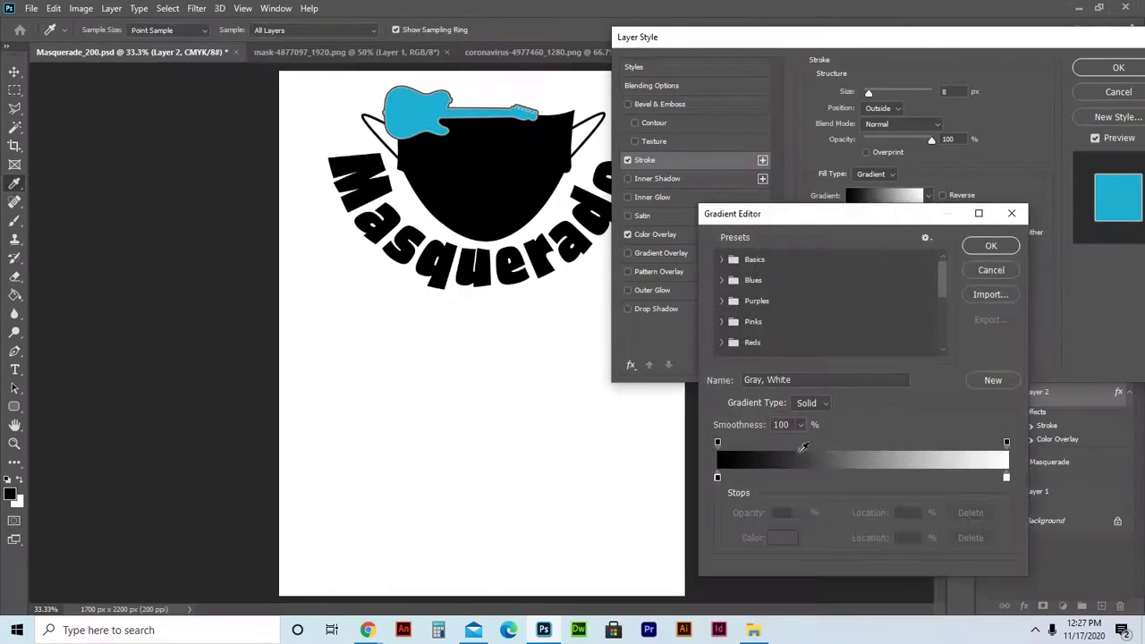
left_click_drag(718, 477, 823, 477)
left_click_drag(1006, 479, 946, 478)
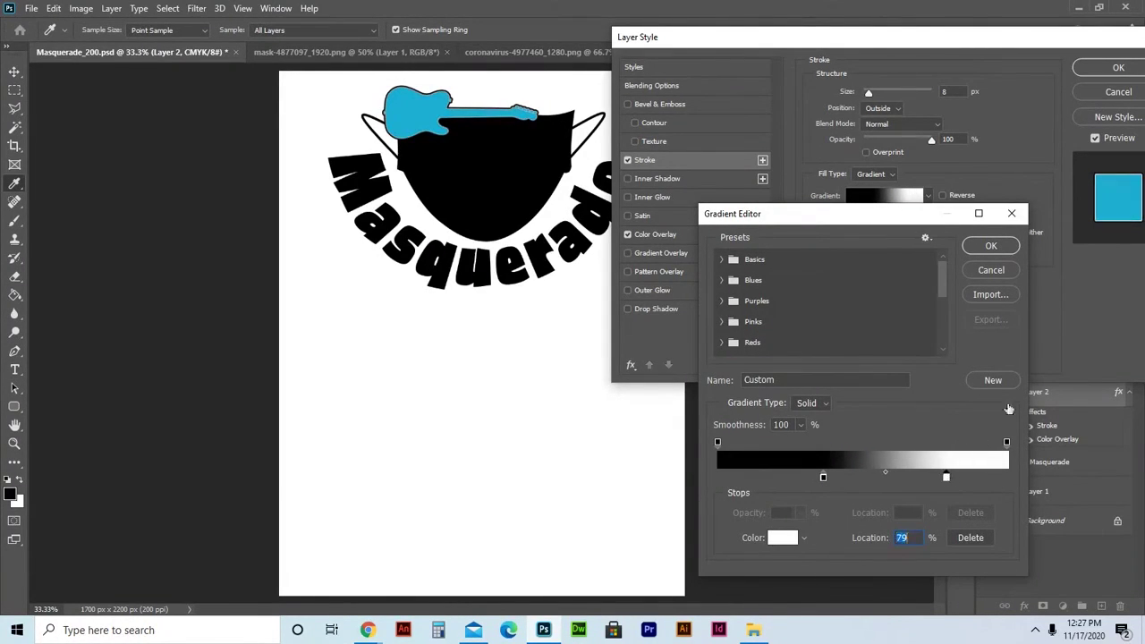
left_click(984, 245)
left_click_drag(869, 93, 874, 99)
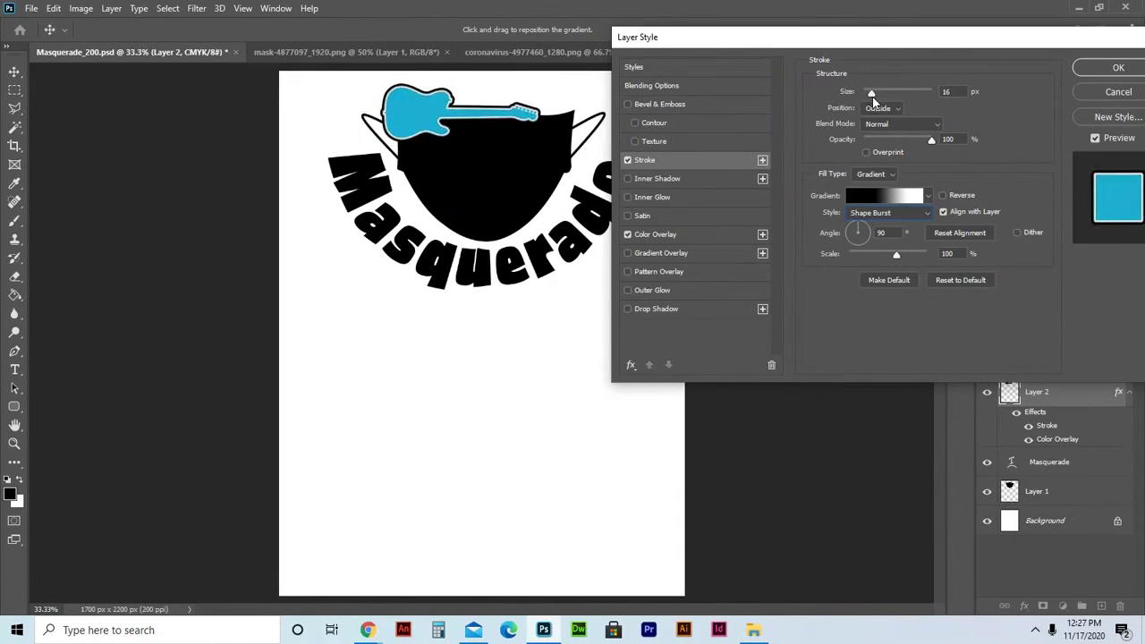
left_click_drag(757, 36, 692, 75)
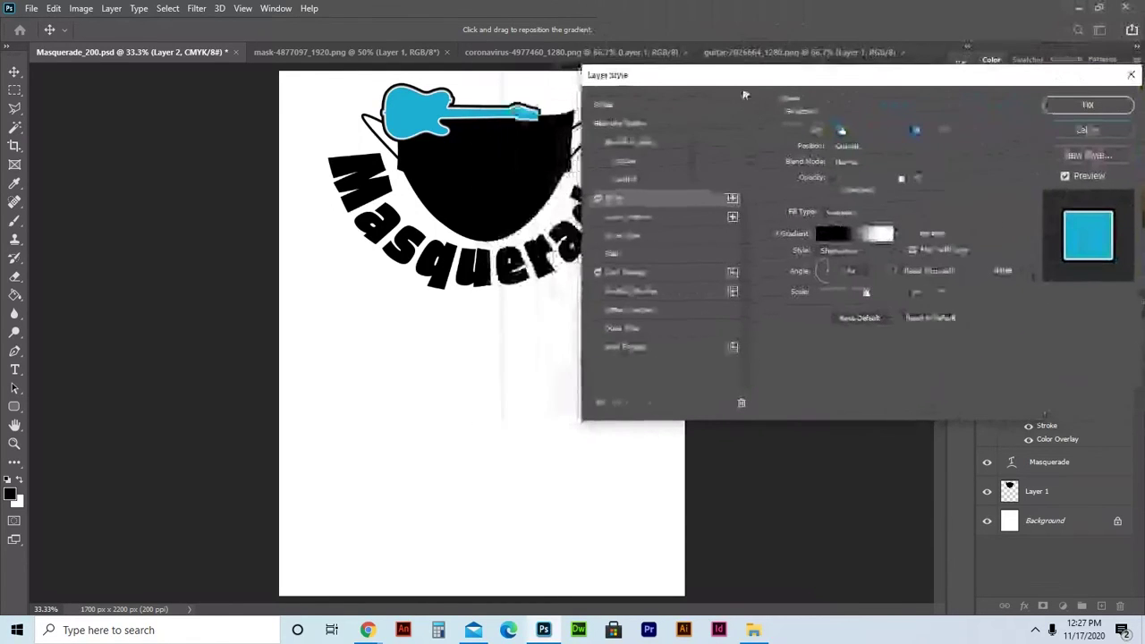
left_click_drag(801, 77, 759, 215)
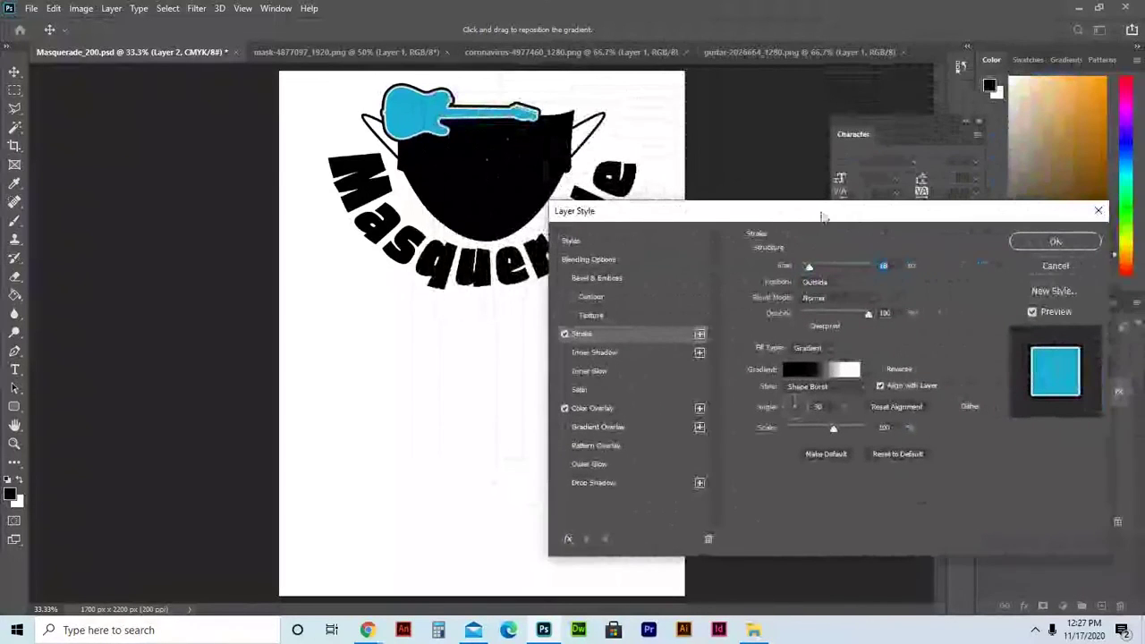
Return the guitar's stroke to a solid Color fill at 9 px and turn the Stroke effect off.
left_click(809, 348)
left_click(808, 358)
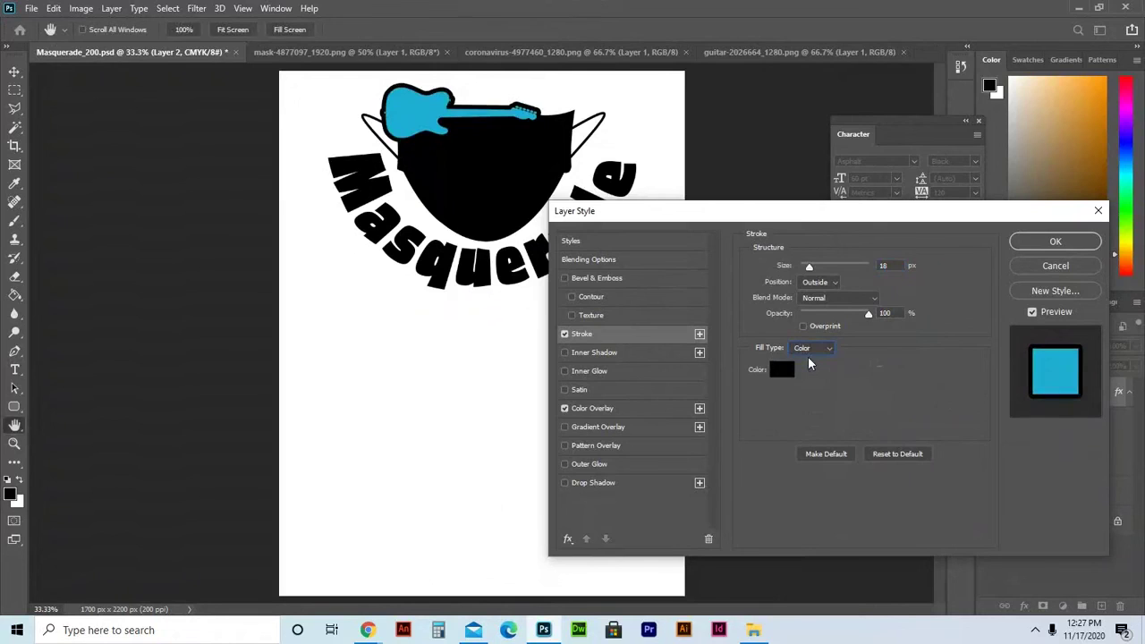
mouse_move(811, 271)
left_mouse_down()
mouse_move(801, 269)
mouse_move(809, 280)
left_mouse_up()
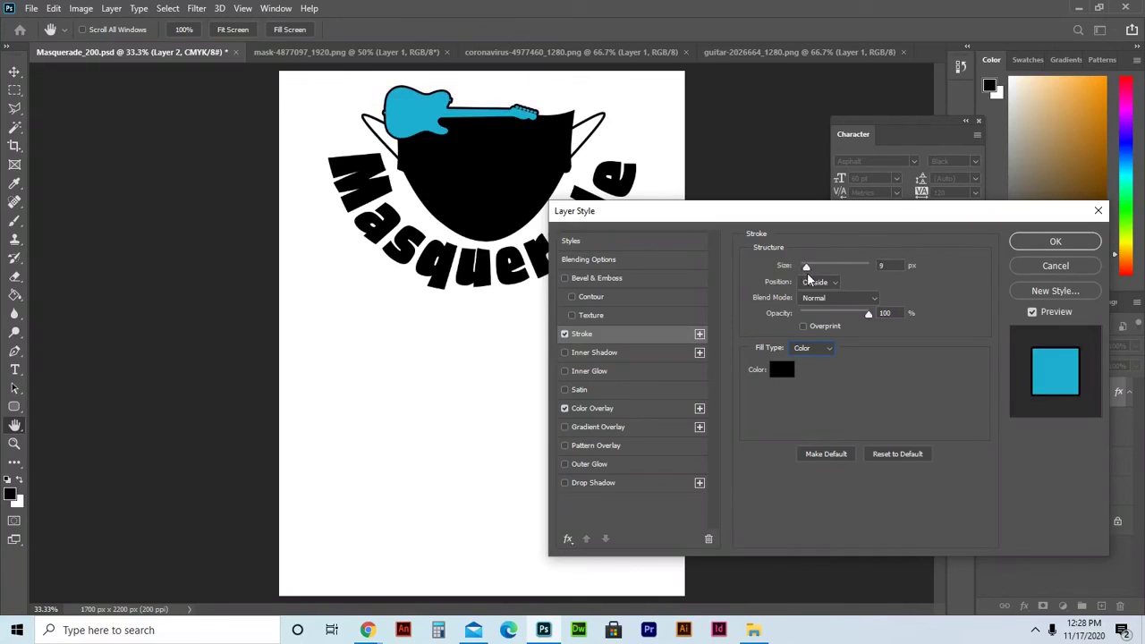
left_click(565, 333)
Darken the guitar's Color Overlay to the teal blue 1b91ae and apply the layer style.
mouse_move(646, 213)
left_mouse_down()
mouse_move(597, 247)
mouse_move(565, 252)
left_mouse_up()
left_click(548, 445)
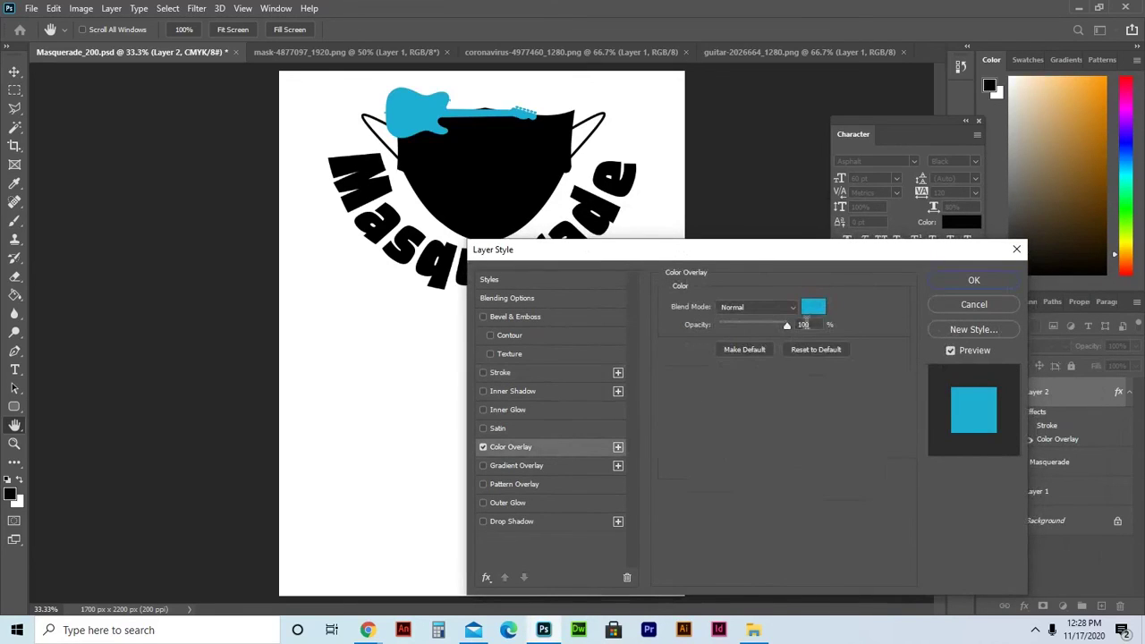
left_click(815, 307)
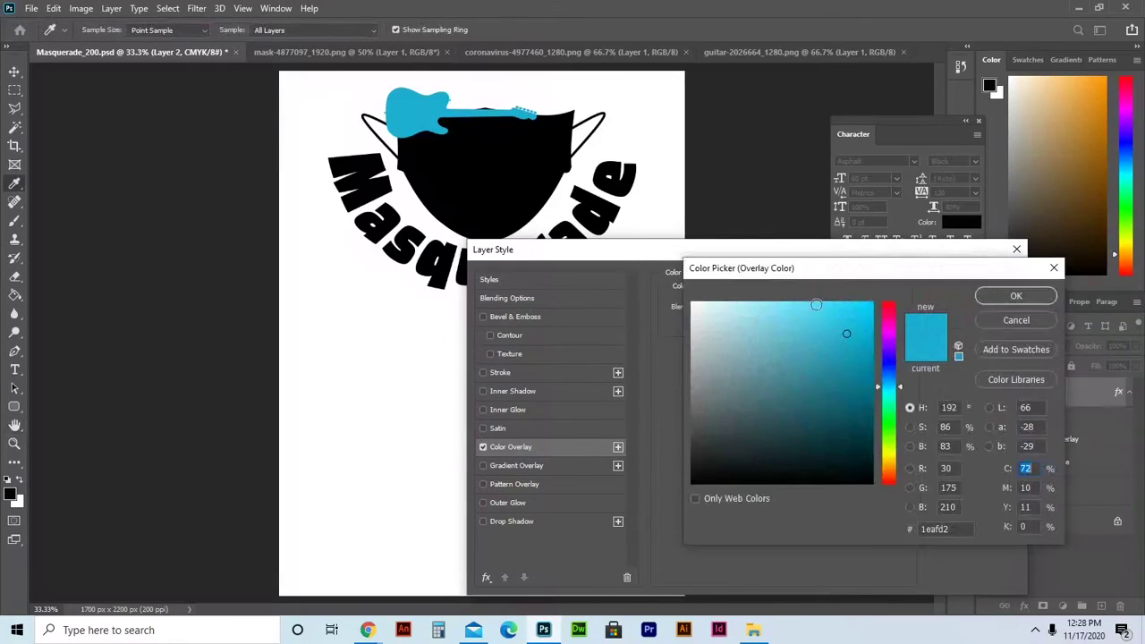
left_click(854, 369)
left_click(842, 354)
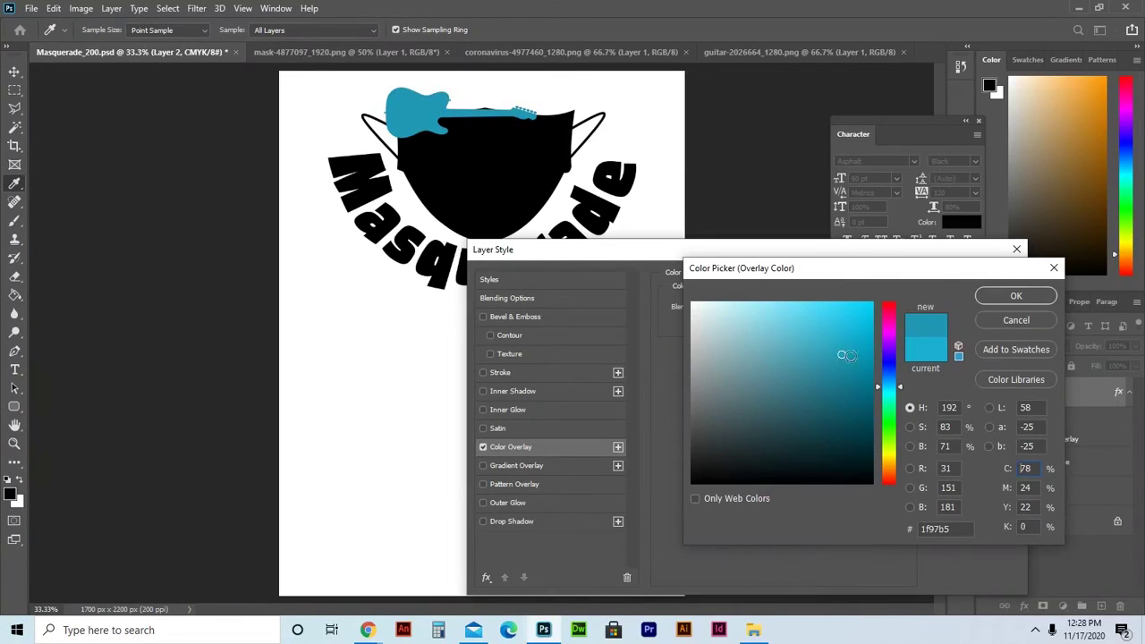
left_click(845, 359)
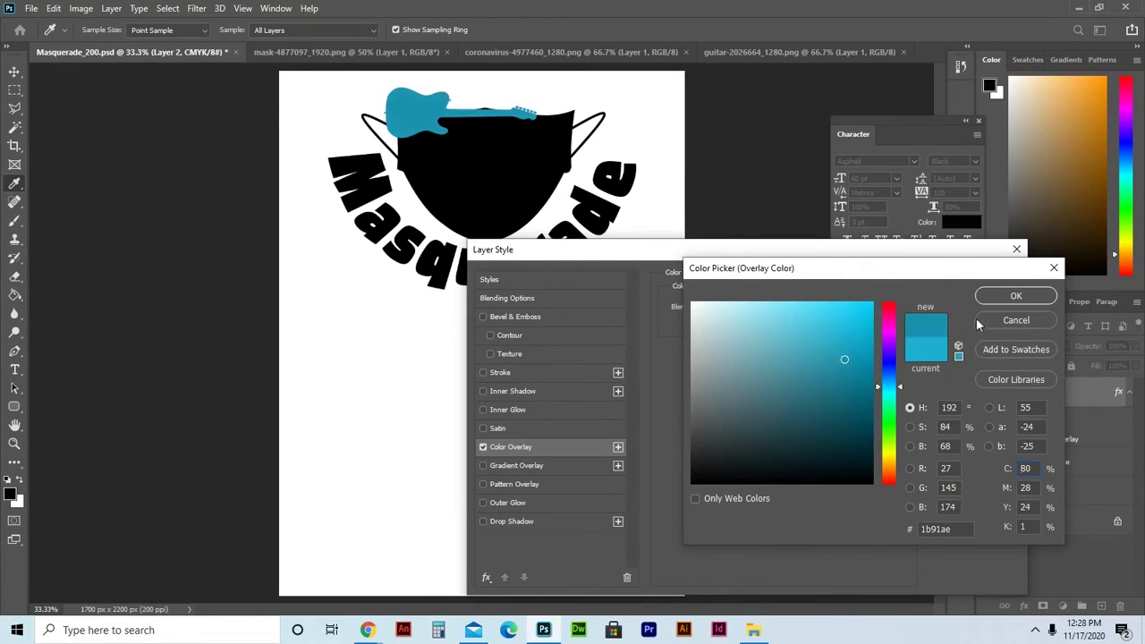
left_click(1017, 297)
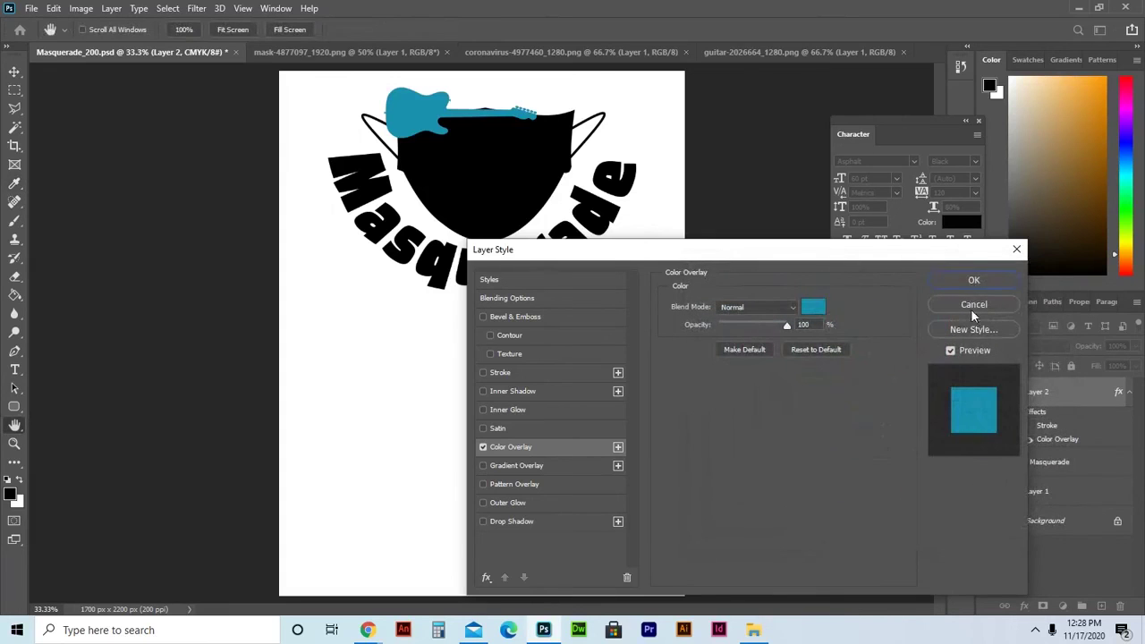
left_click(974, 282)
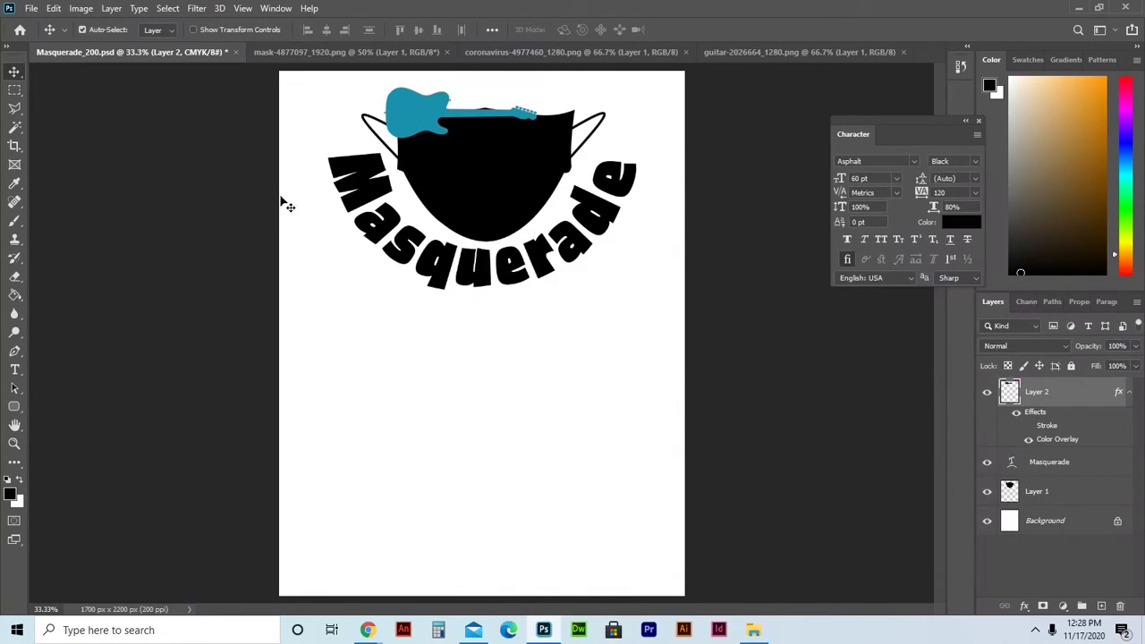
Recolour the letters "que" in the Masquerade title with the teal blue sampled from the guitar.
left_click(14, 370)
left_click_drag(520, 264, 430, 262)
left_click(572, 29)
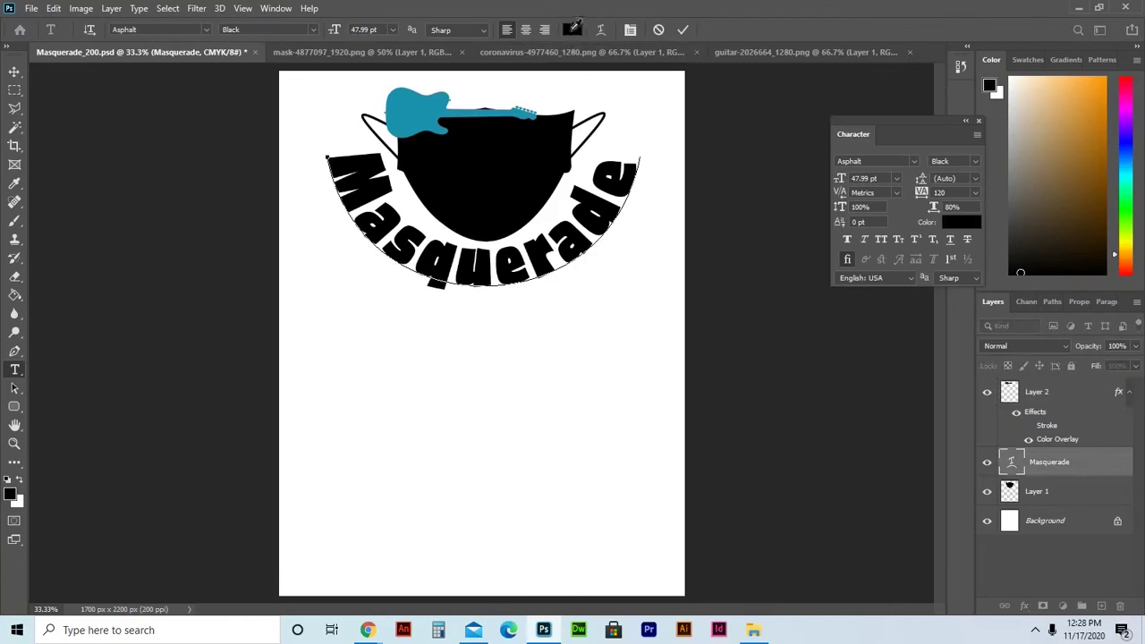
left_click(418, 106)
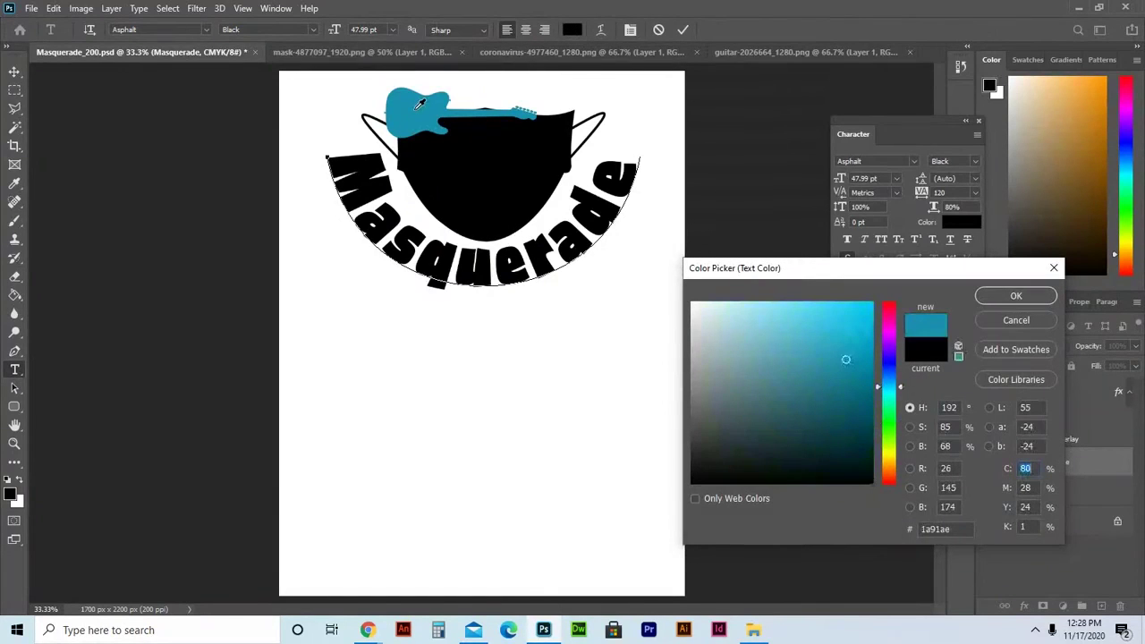
left_click(1015, 296)
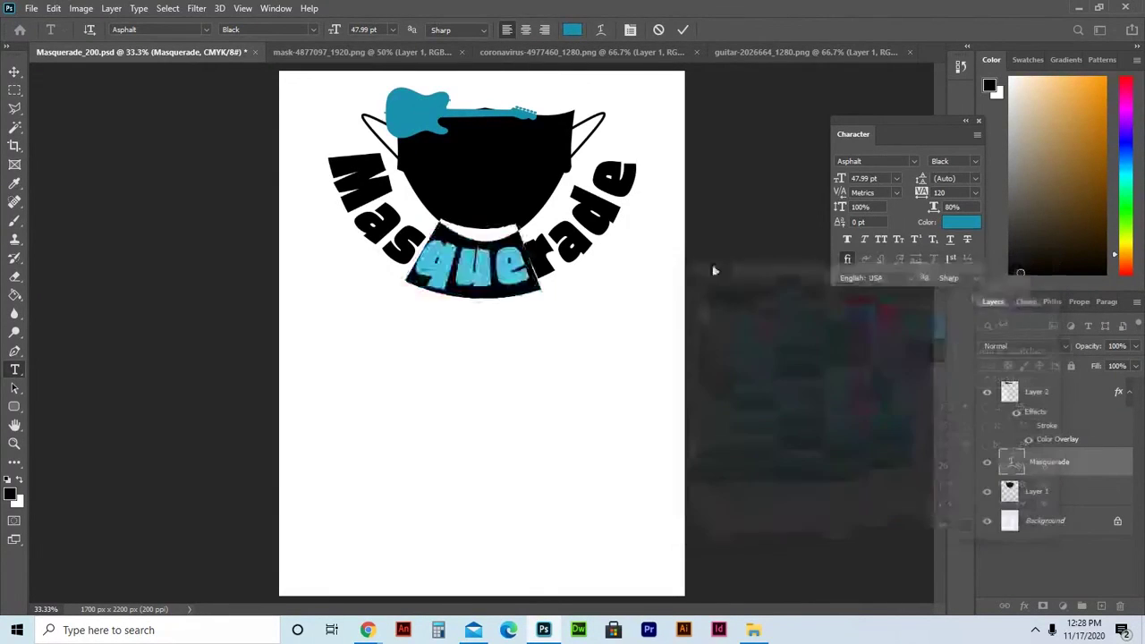
left_click(16, 72)
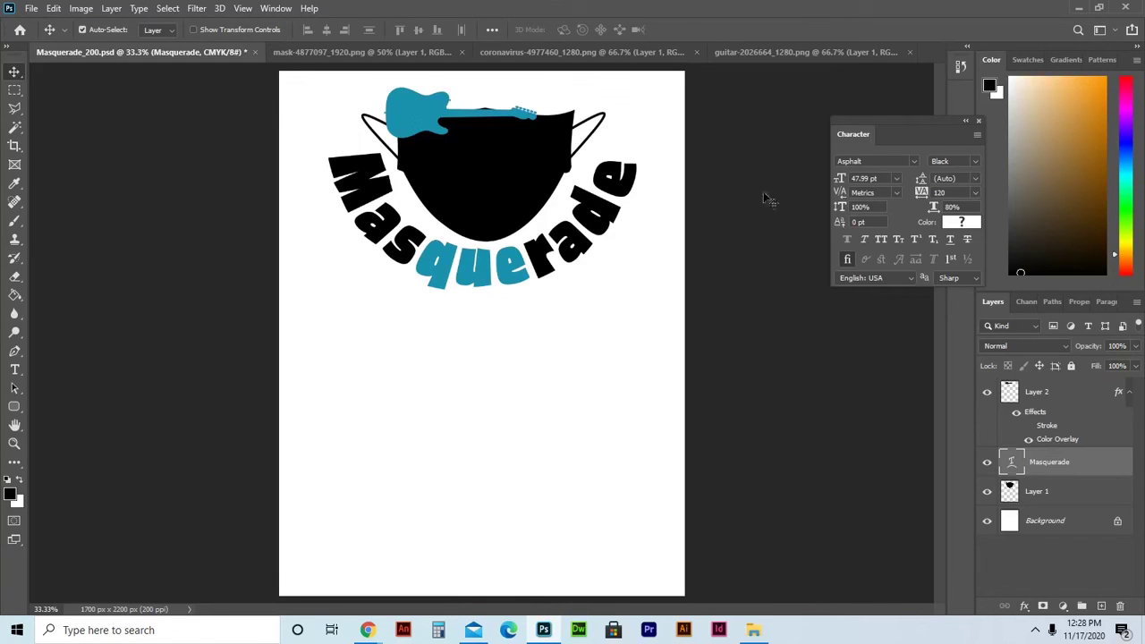
Select the guitar on Layer 2 and shift it slightly up on the mask.
left_click(1108, 388)
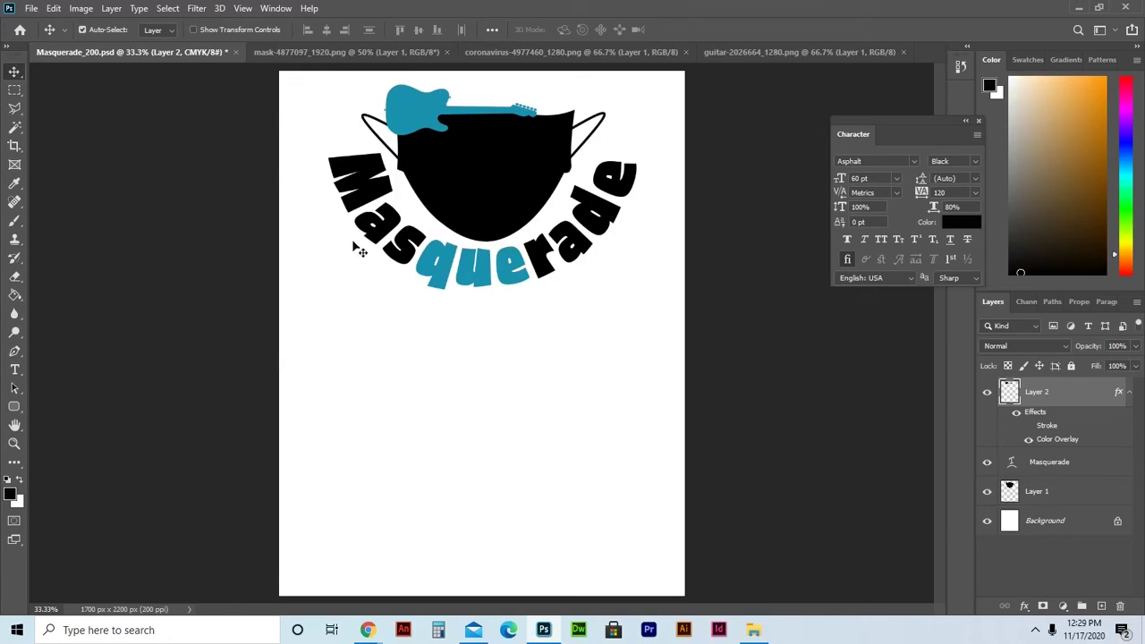
Recolour the letter "q" in the Masquerade title with black sampled from the letter "M".
left_click(456, 258)
double_click(452, 264)
left_click(445, 266)
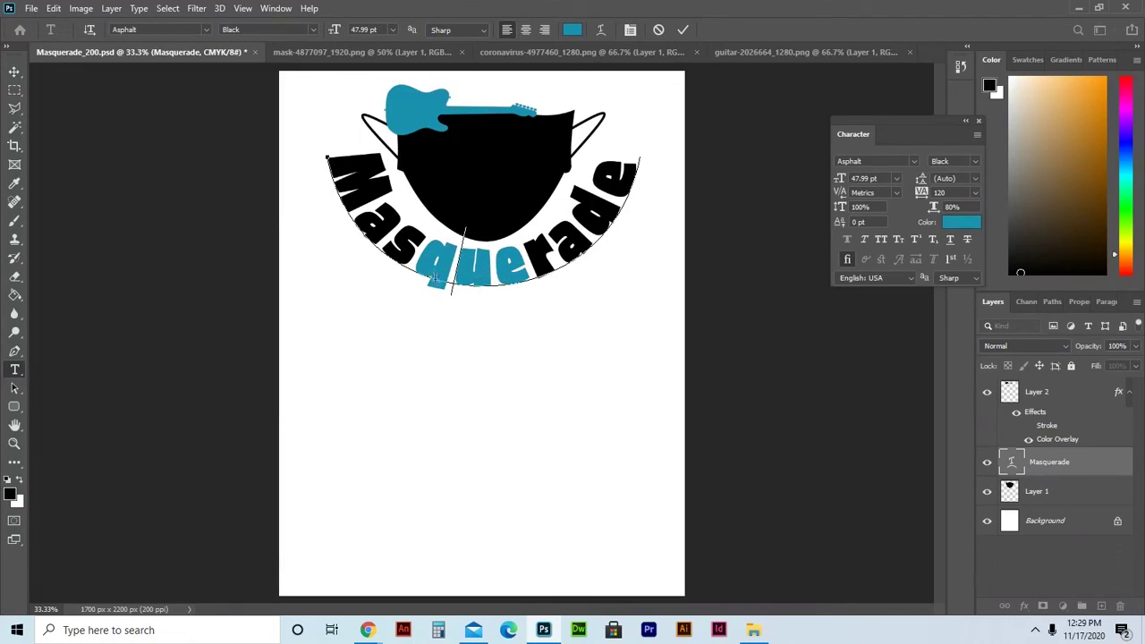
left_click_drag(447, 265, 432, 262)
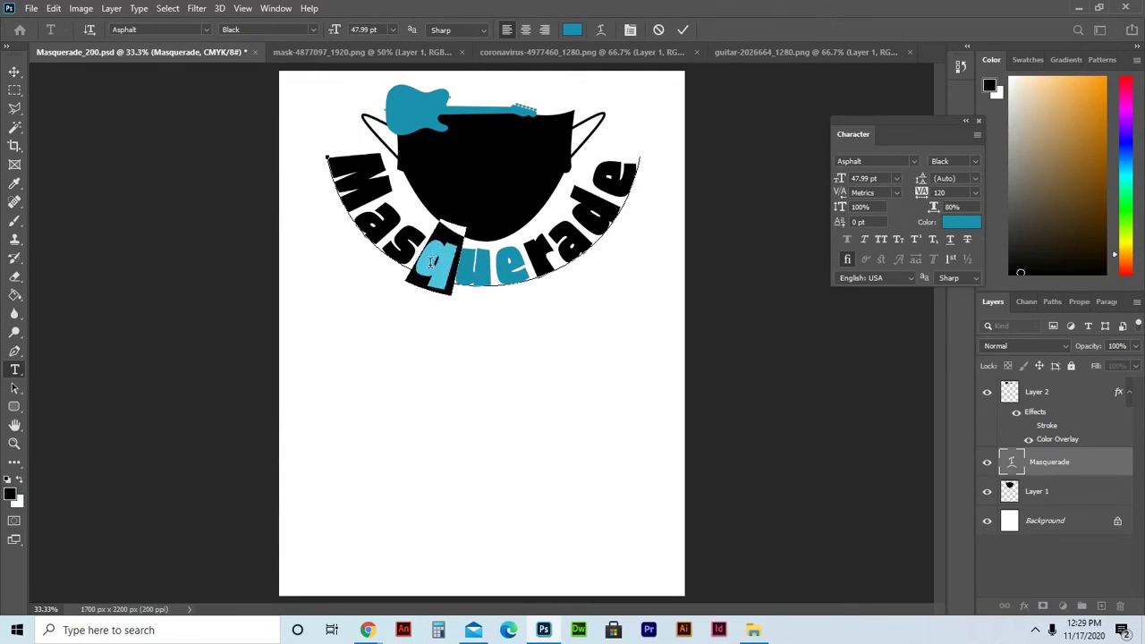
left_click(573, 30)
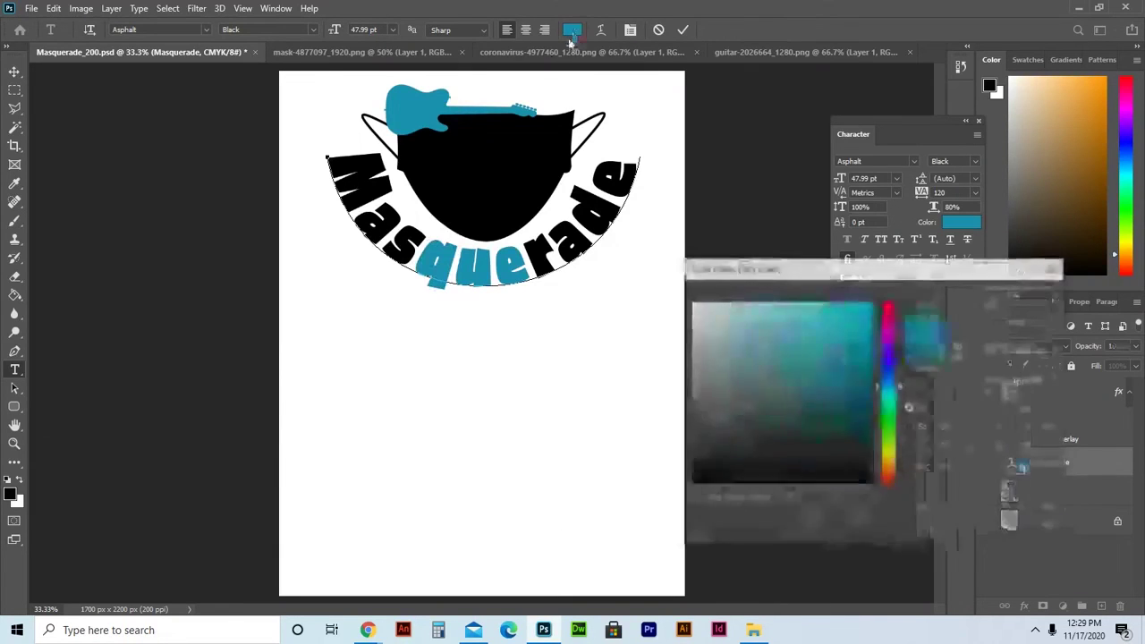
left_click(377, 163)
left_click(1017, 295)
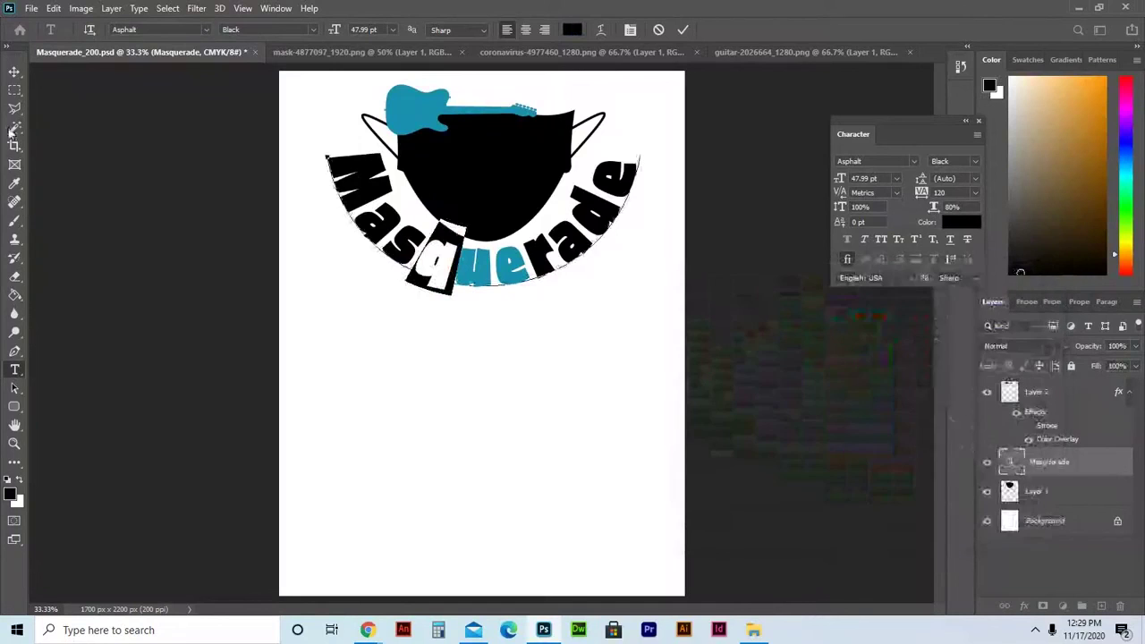
left_click(15, 74)
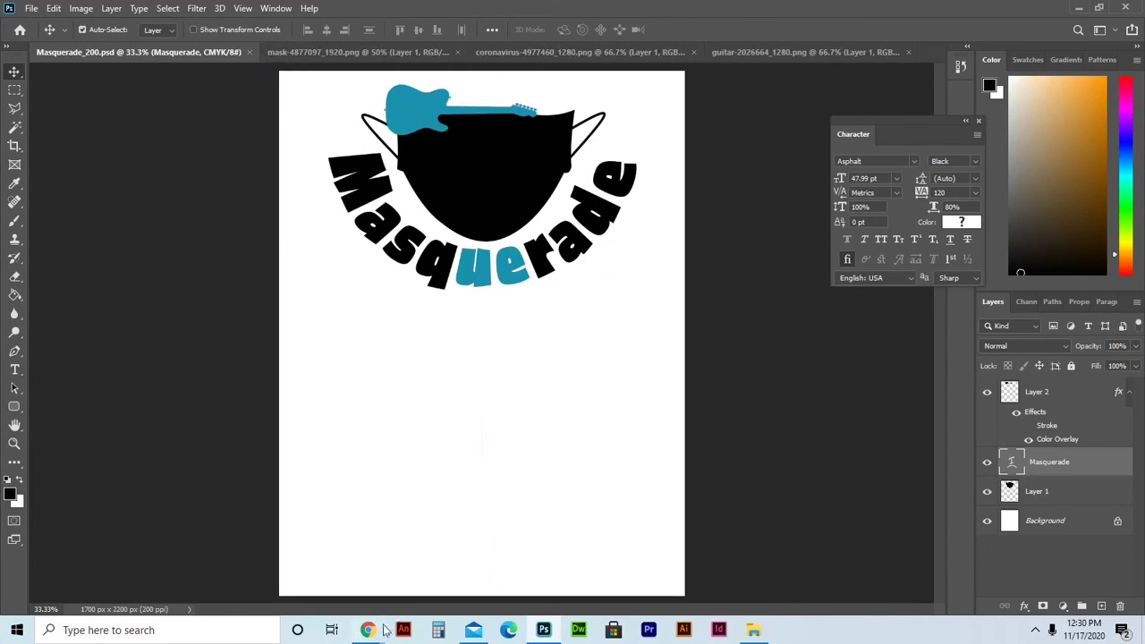
Switch to the Facebook Live Producer page in Chrome and check the viewers' comments.
mouse_move(371, 630)
left_click(307, 563)
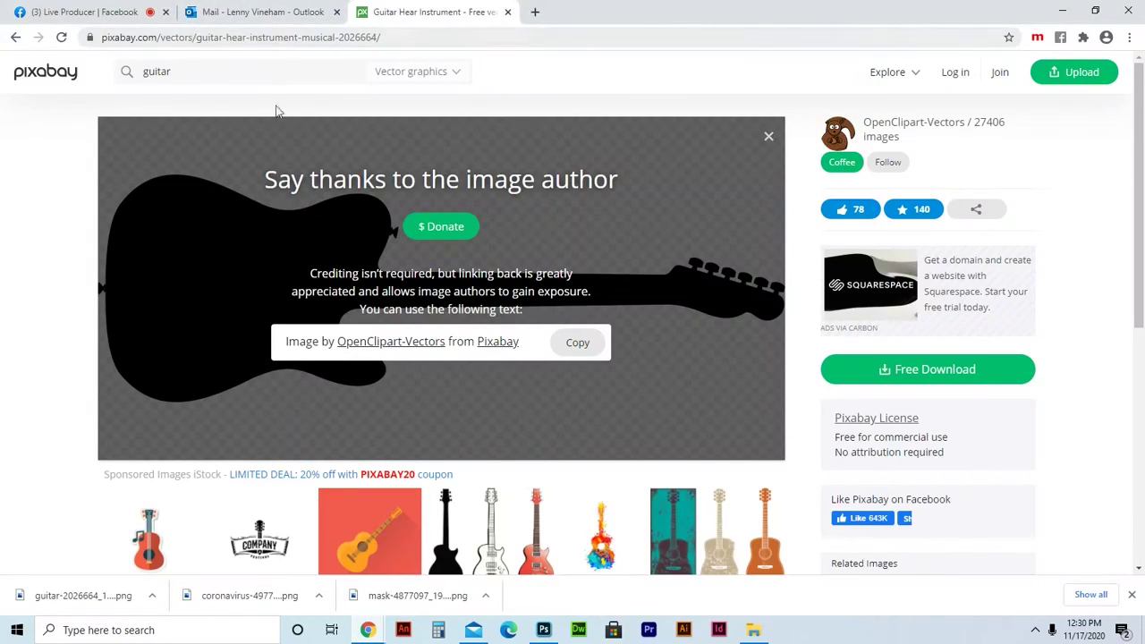
left_click(107, 12)
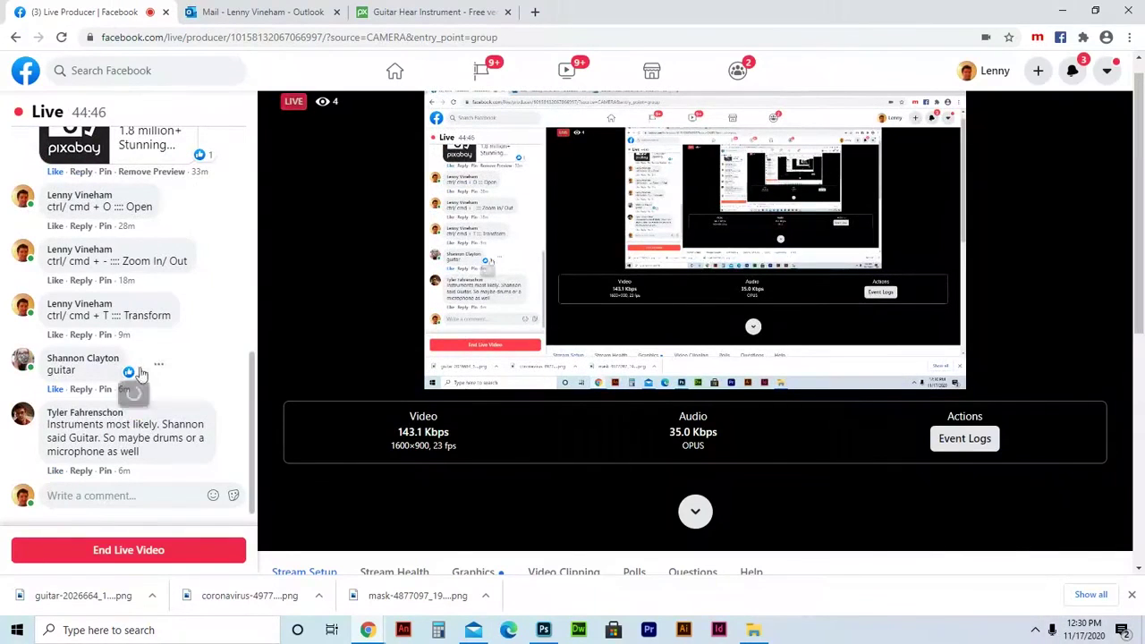
scroll(191, 260, "up", 1)
scroll(191, 261, "down", 1)
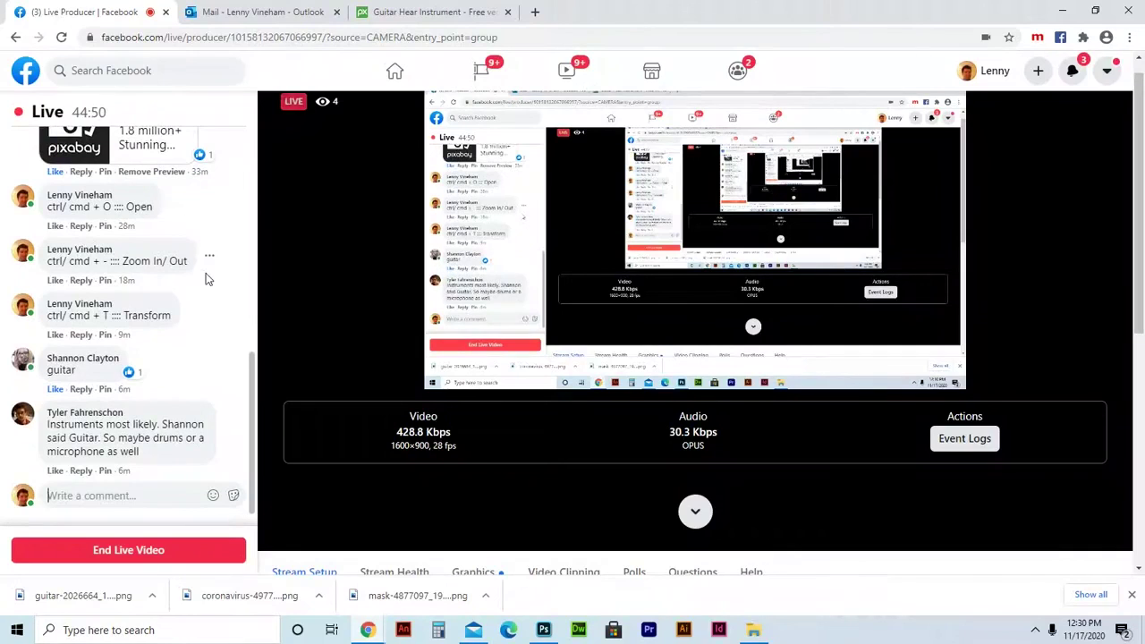